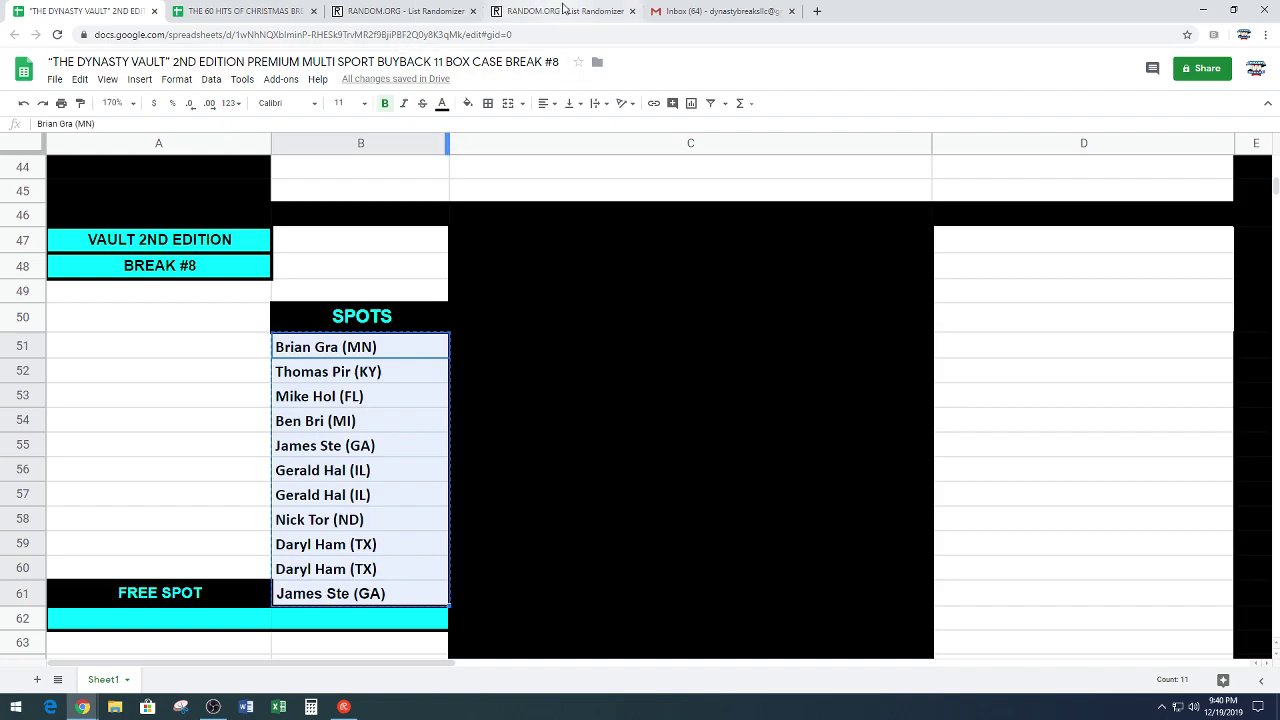
Step: Paste the eleven copied buyer spots into the RANDOM.ORG List Randomizer list box
click(562, 11)
scroll(228, 408, down, 3)
right_click(178, 240)
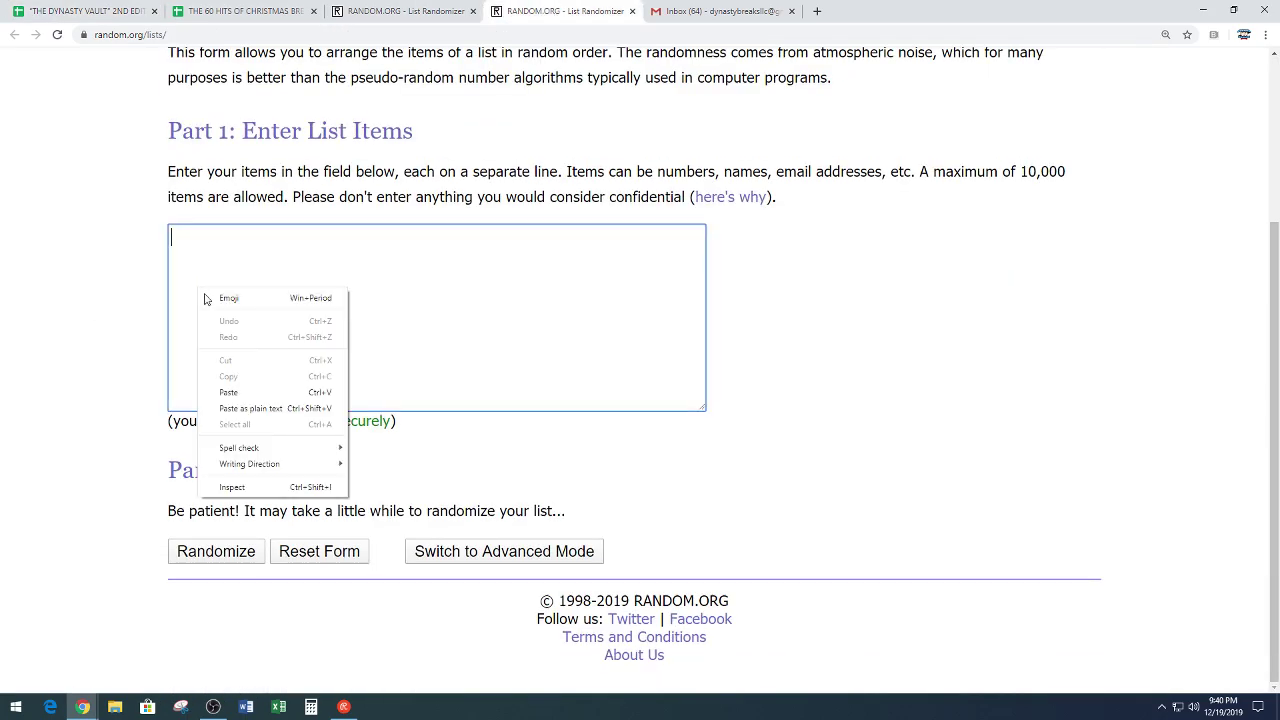
click(236, 393)
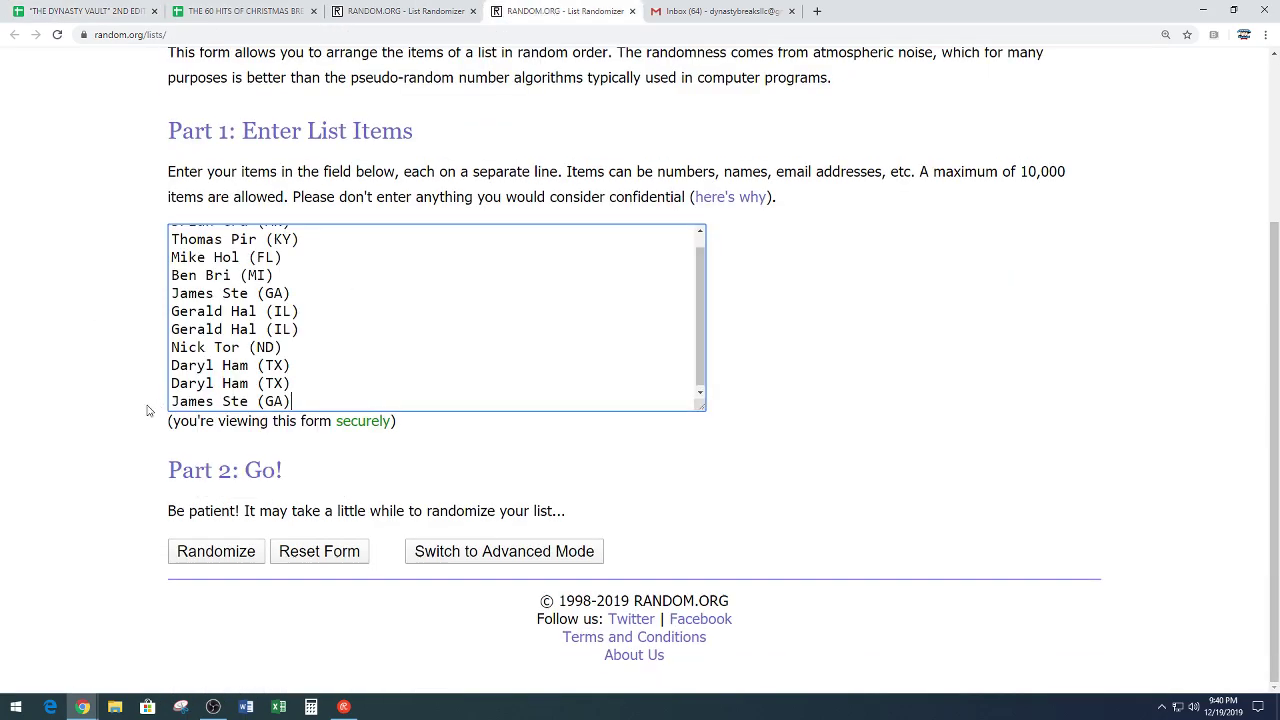
Step: Shuffle the eleven-spot list repeatedly until it reads randomized 6 times
click(195, 562)
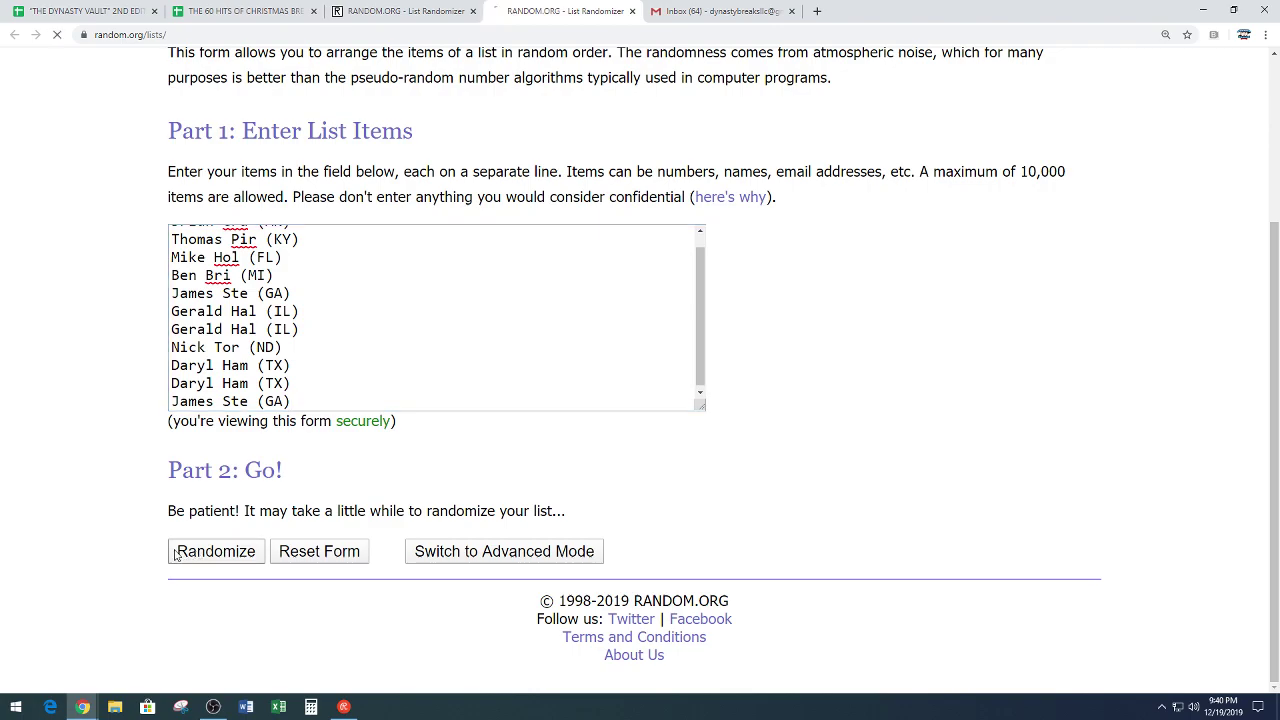
scroll(100, 487, down, 1)
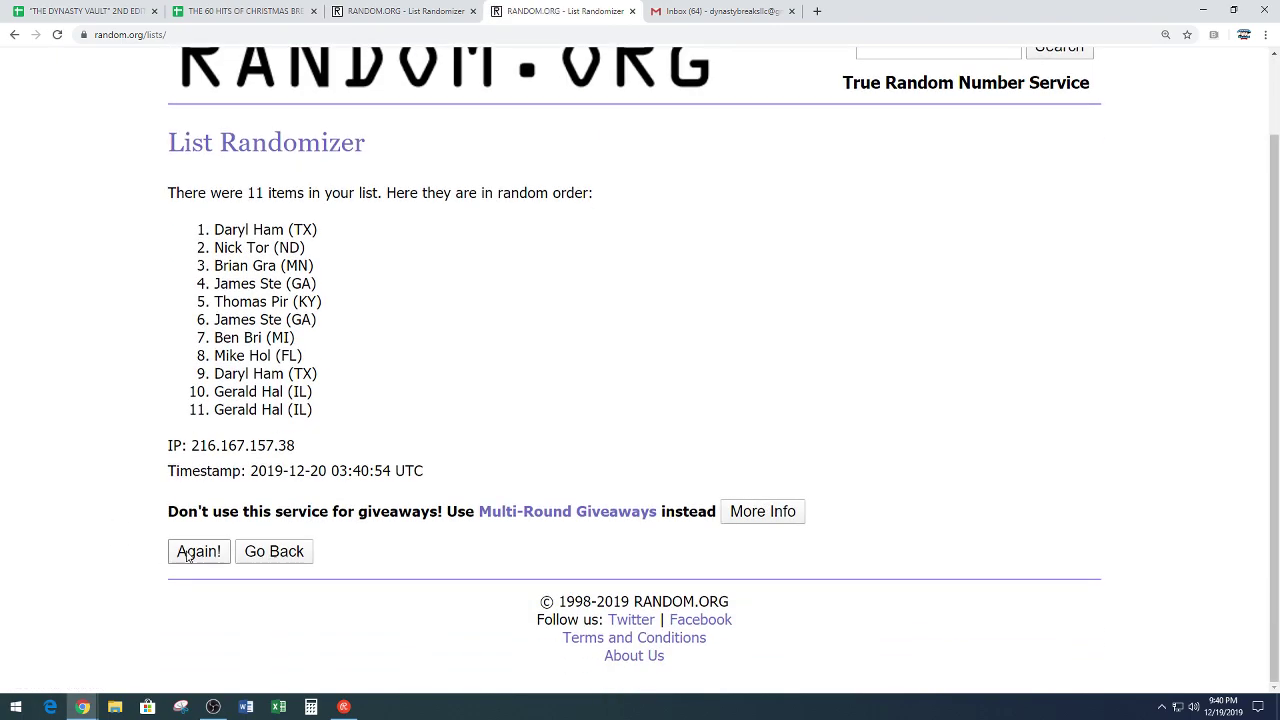
scroll(116, 449, down, 2)
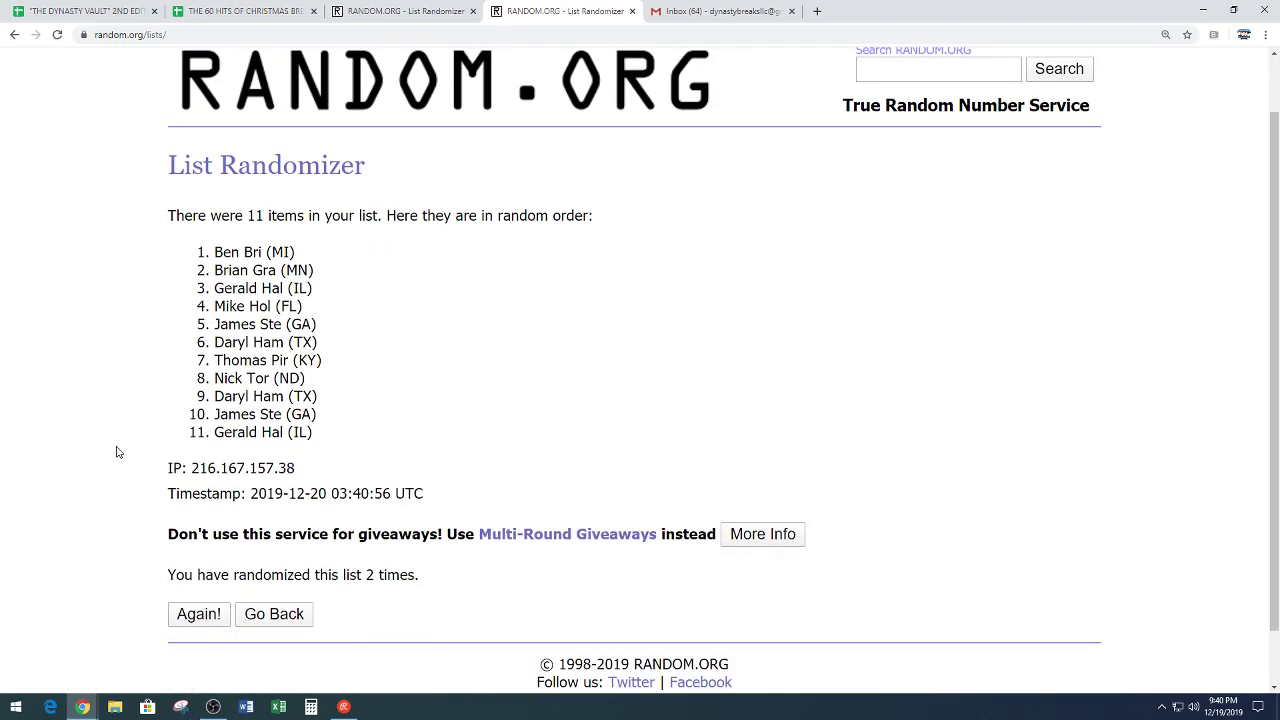
click(174, 548)
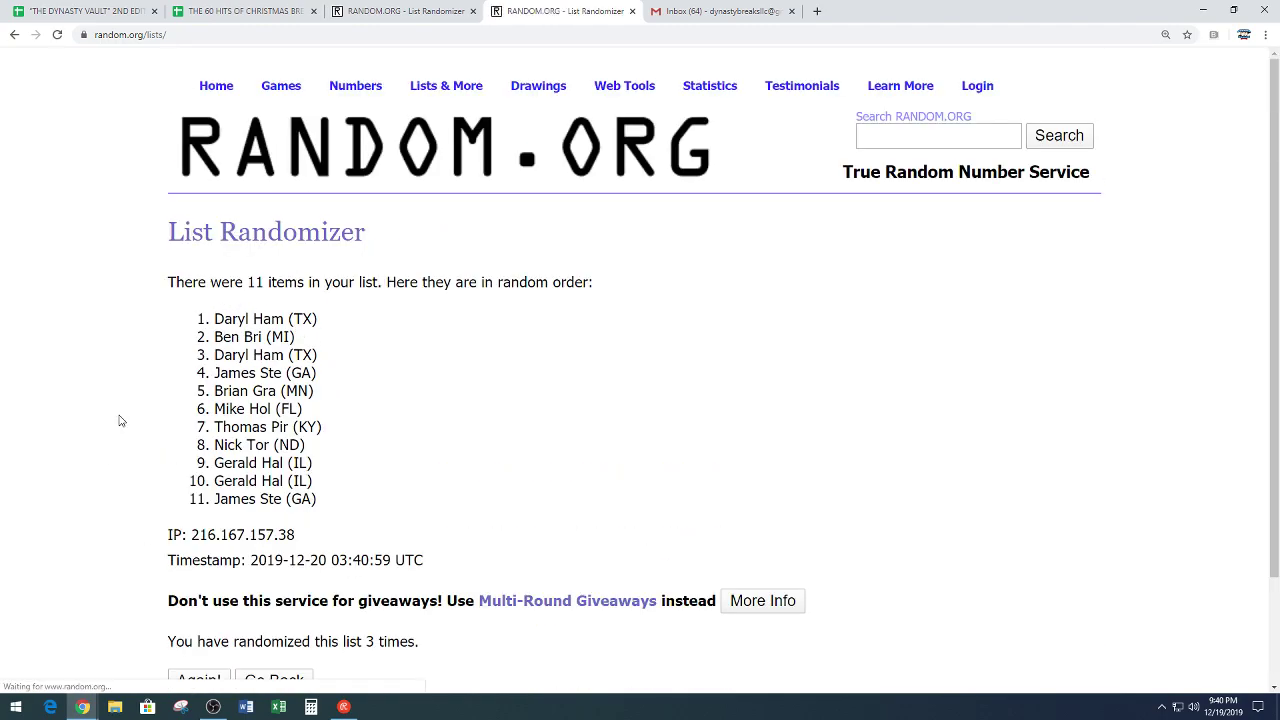
scroll(115, 422, down, 2)
click(190, 551)
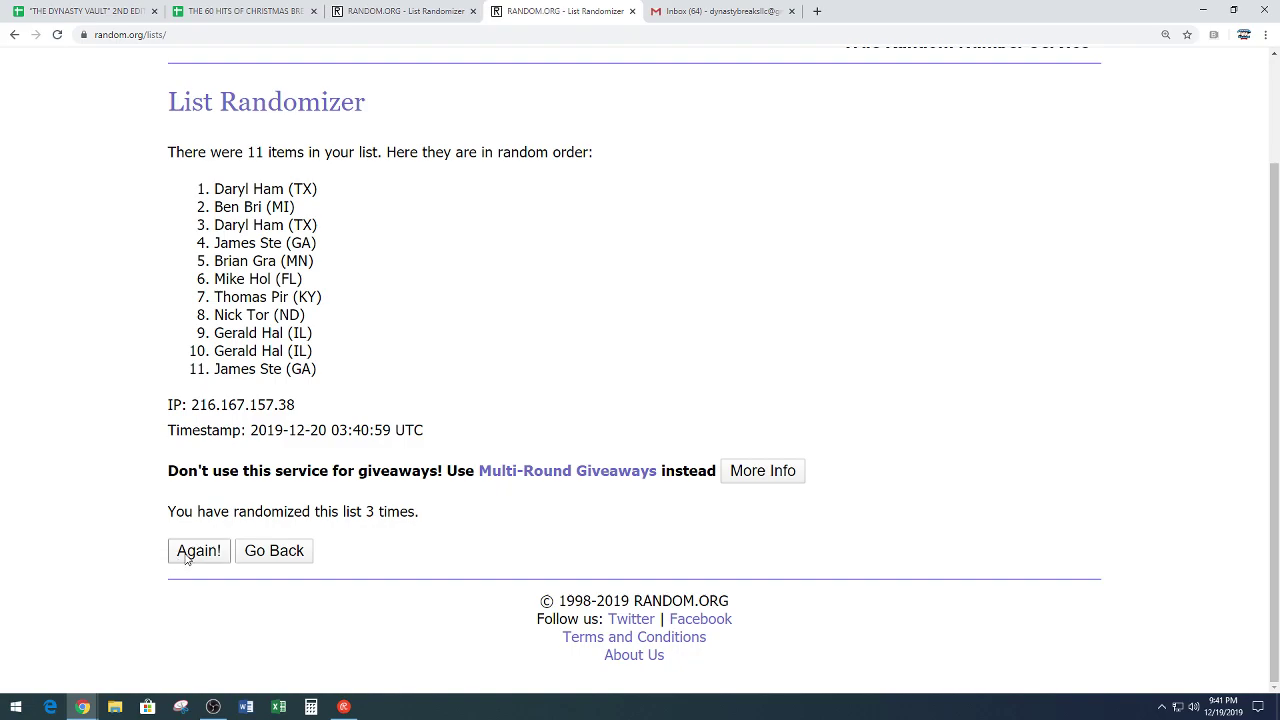
scroll(117, 411, down, 2)
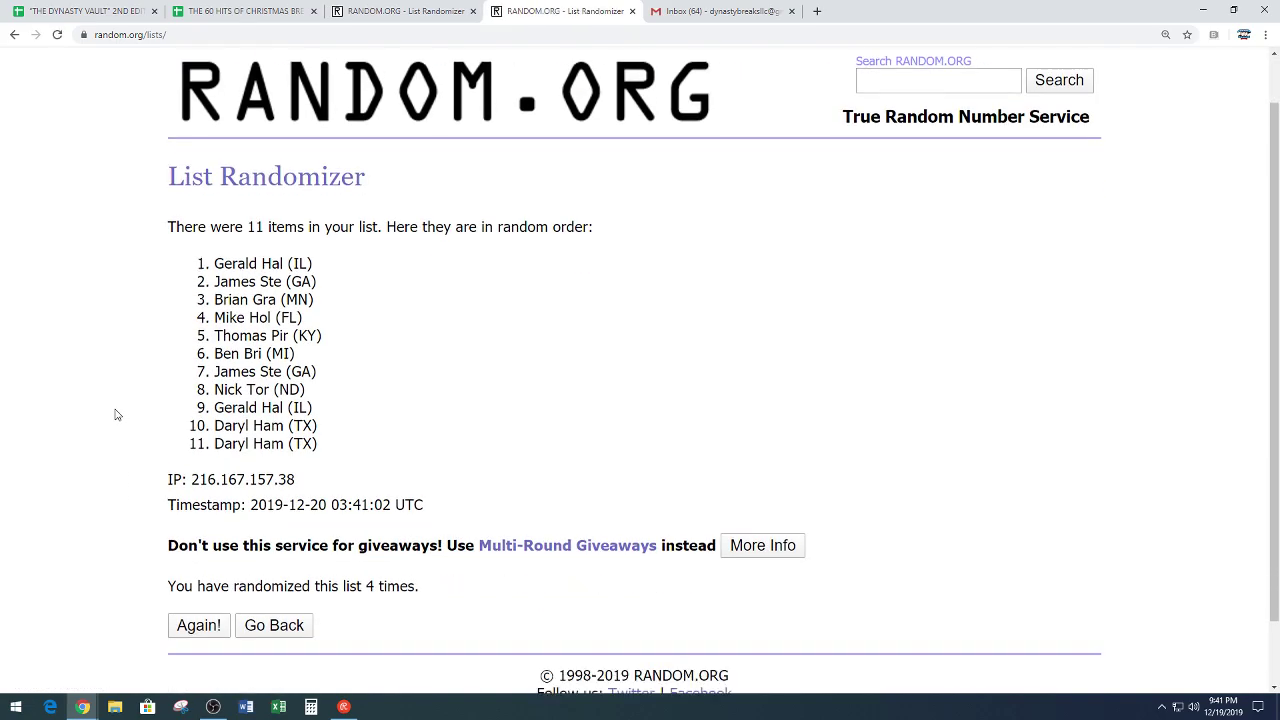
click(190, 556)
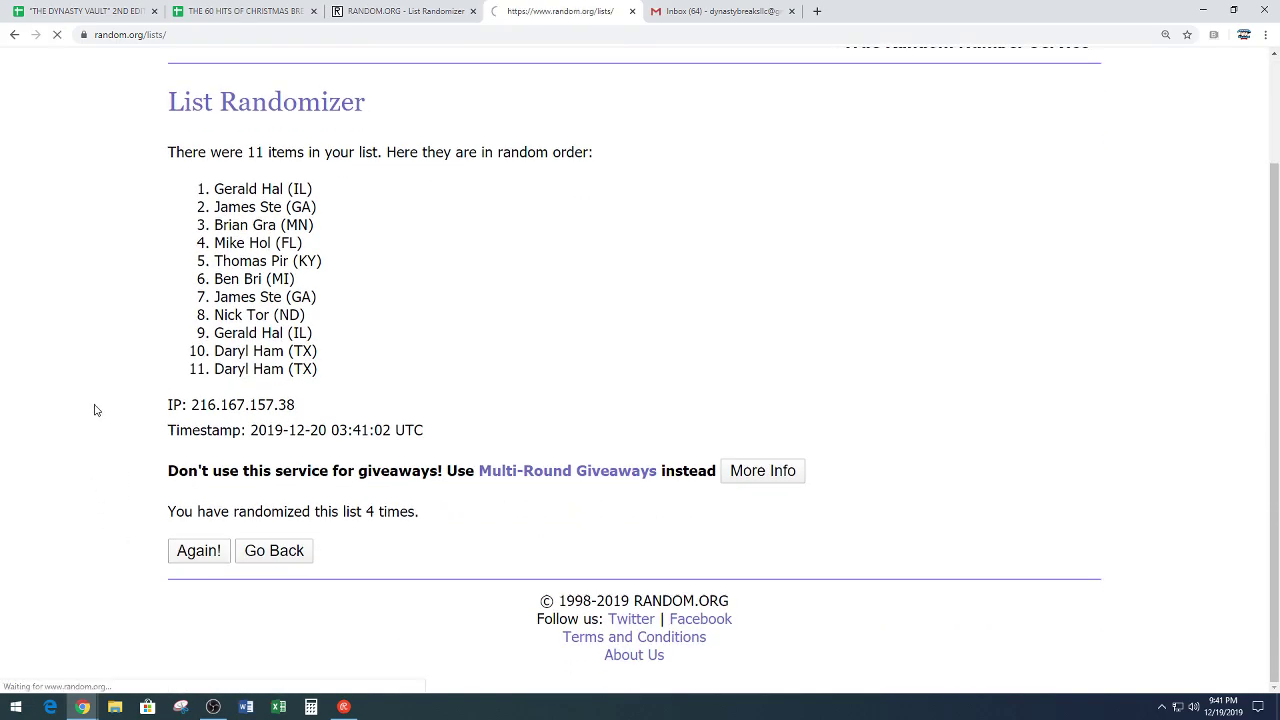
scroll(95, 410, down, 2)
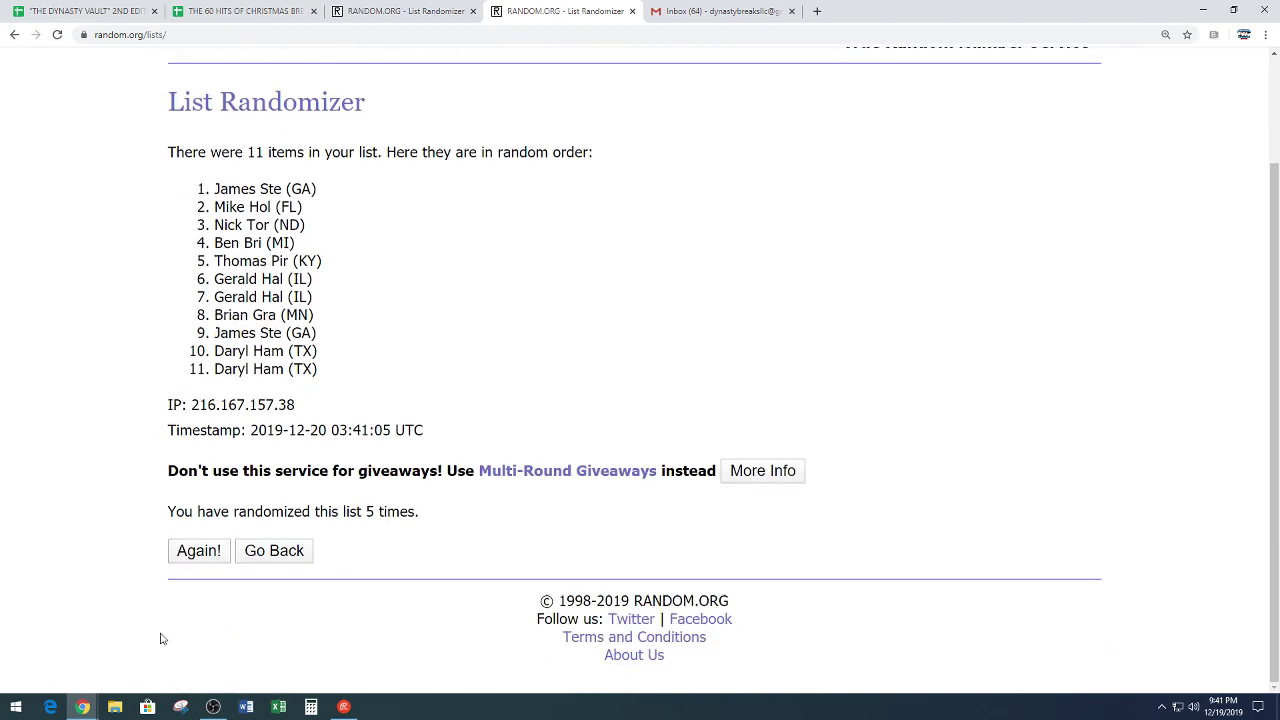
click(198, 552)
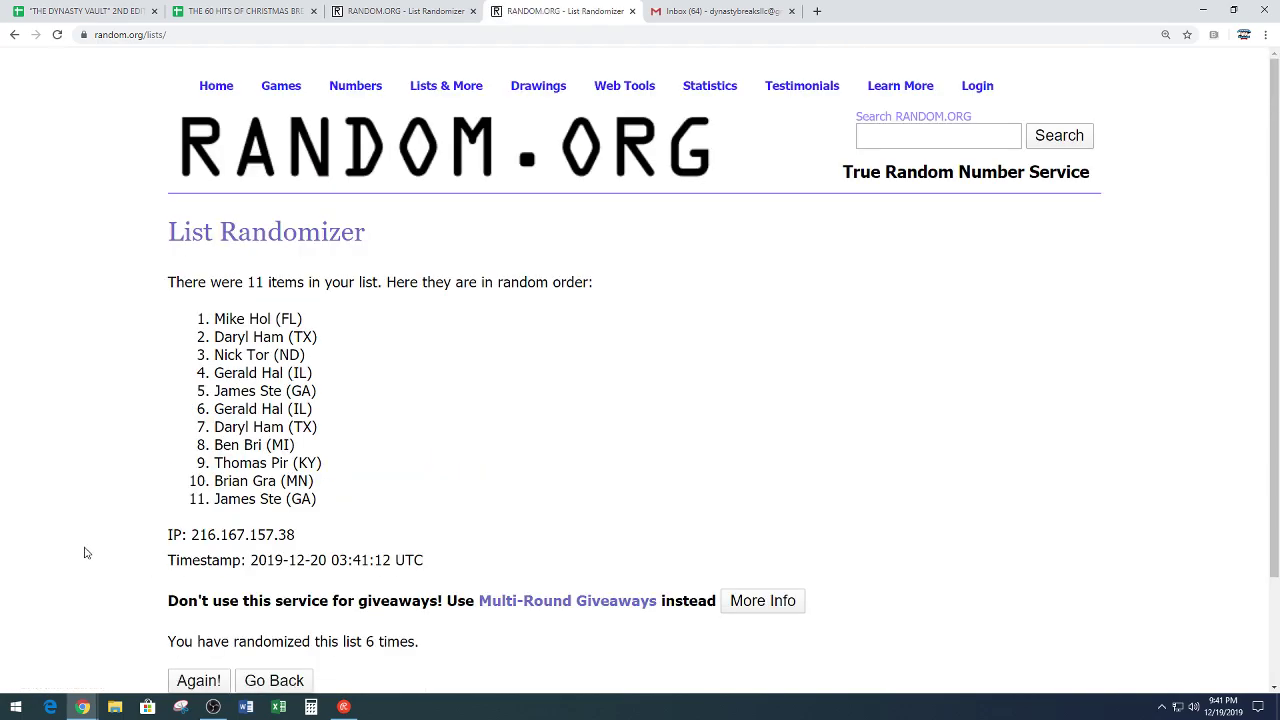
scroll(63, 452, down, 2)
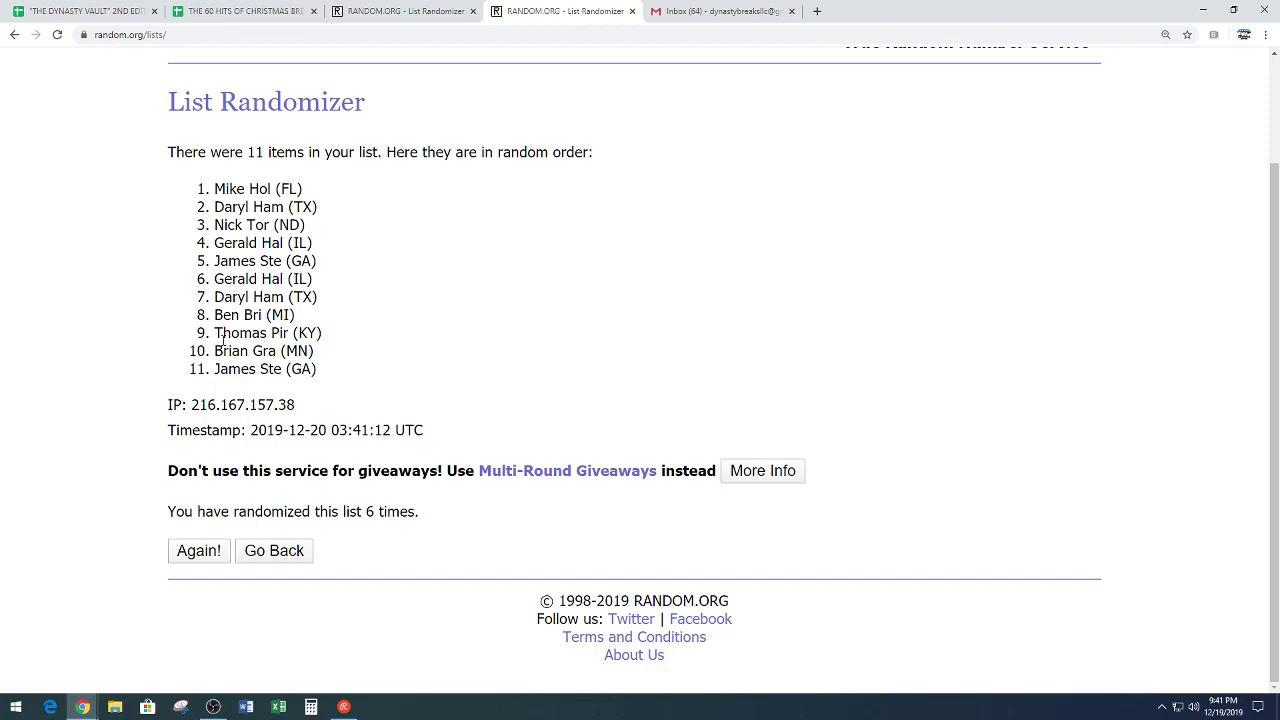
Step: Copy the sixth-round order of all eleven buyer names from the results
drag(216, 188, 337, 369)
right_click(251, 277)
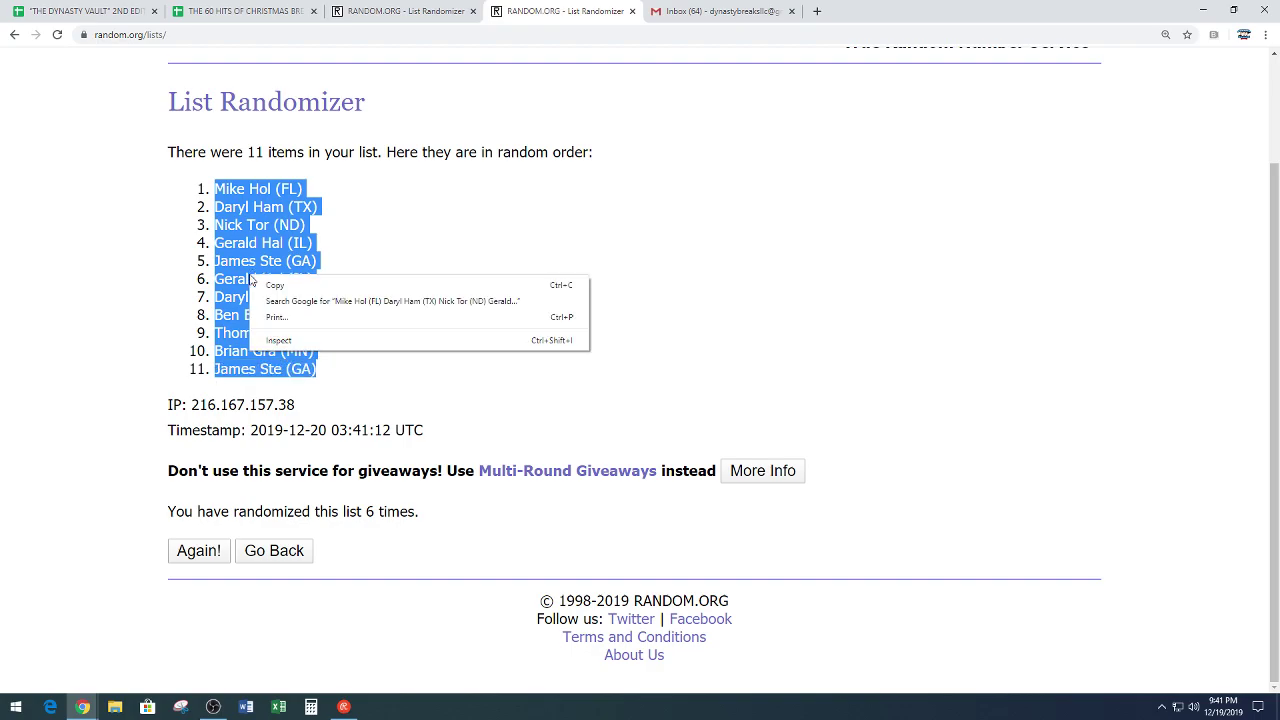
click(263, 284)
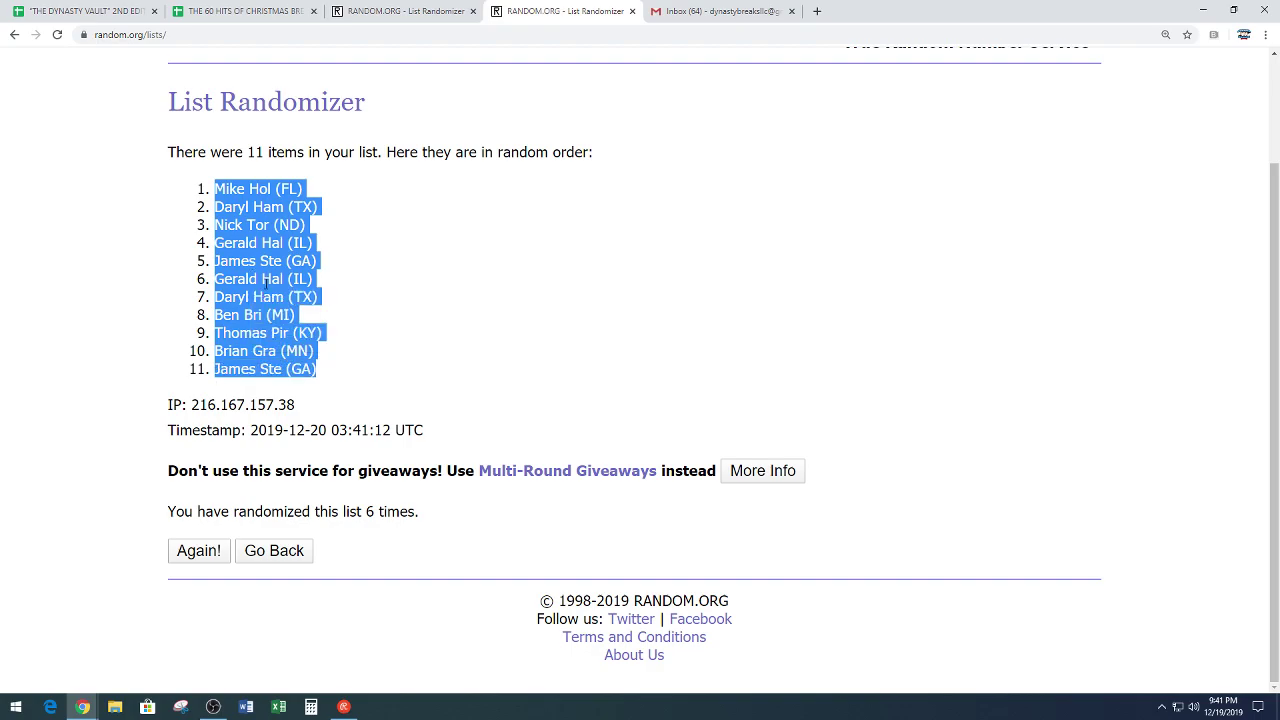
click(365, 327)
drag(362, 511, 455, 501)
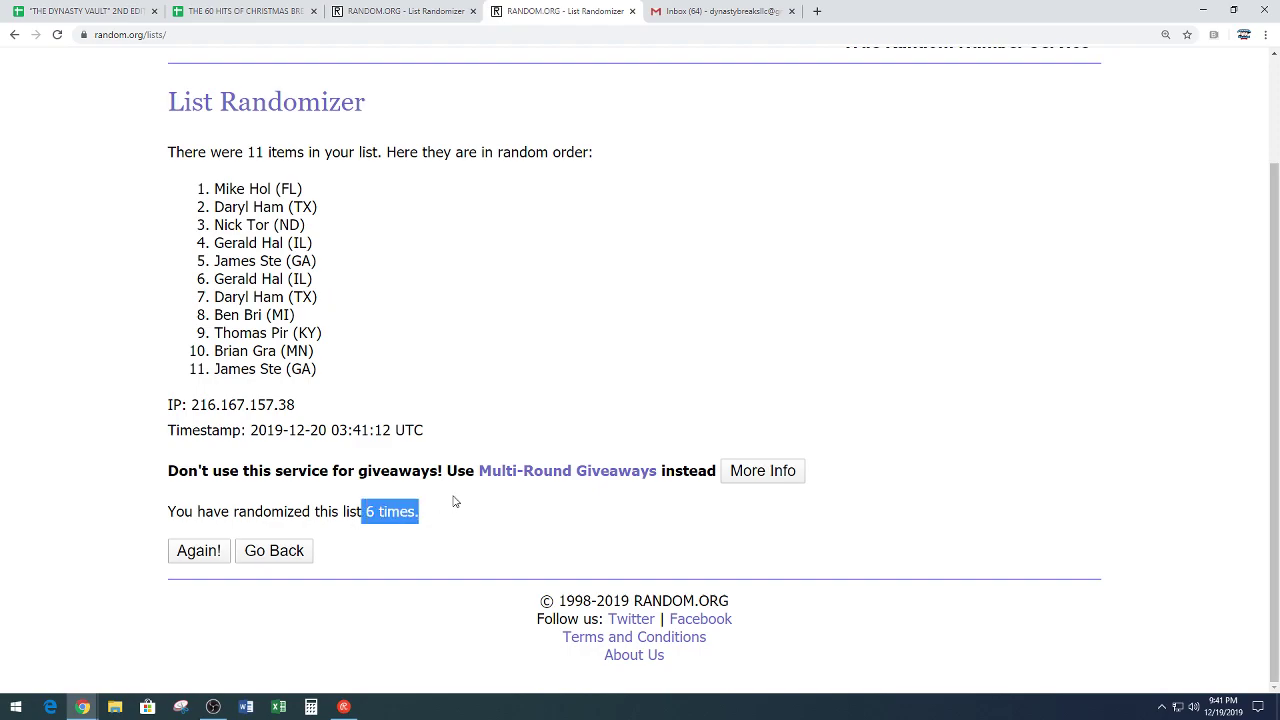
click(465, 381)
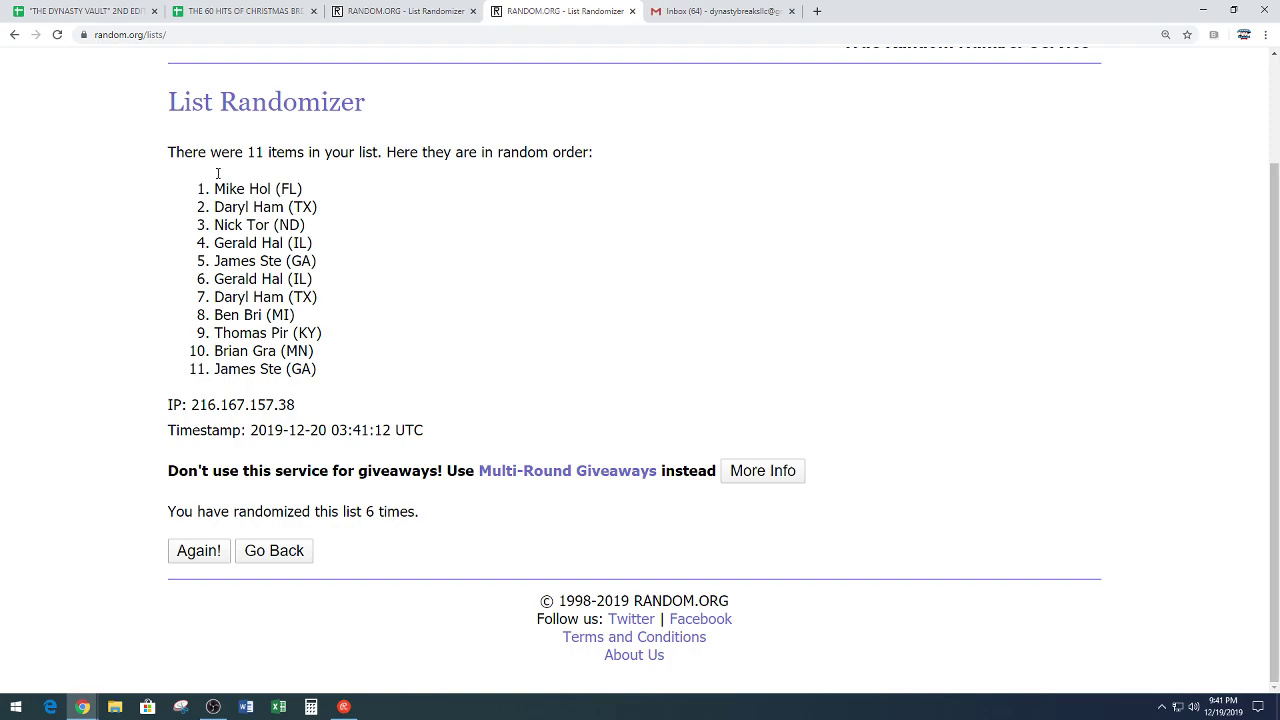
Step: Paste the randomized buyers into B1:B11 of the break sheet, bold and centred
click(95, 12)
scroll(381, 384, up, 7)
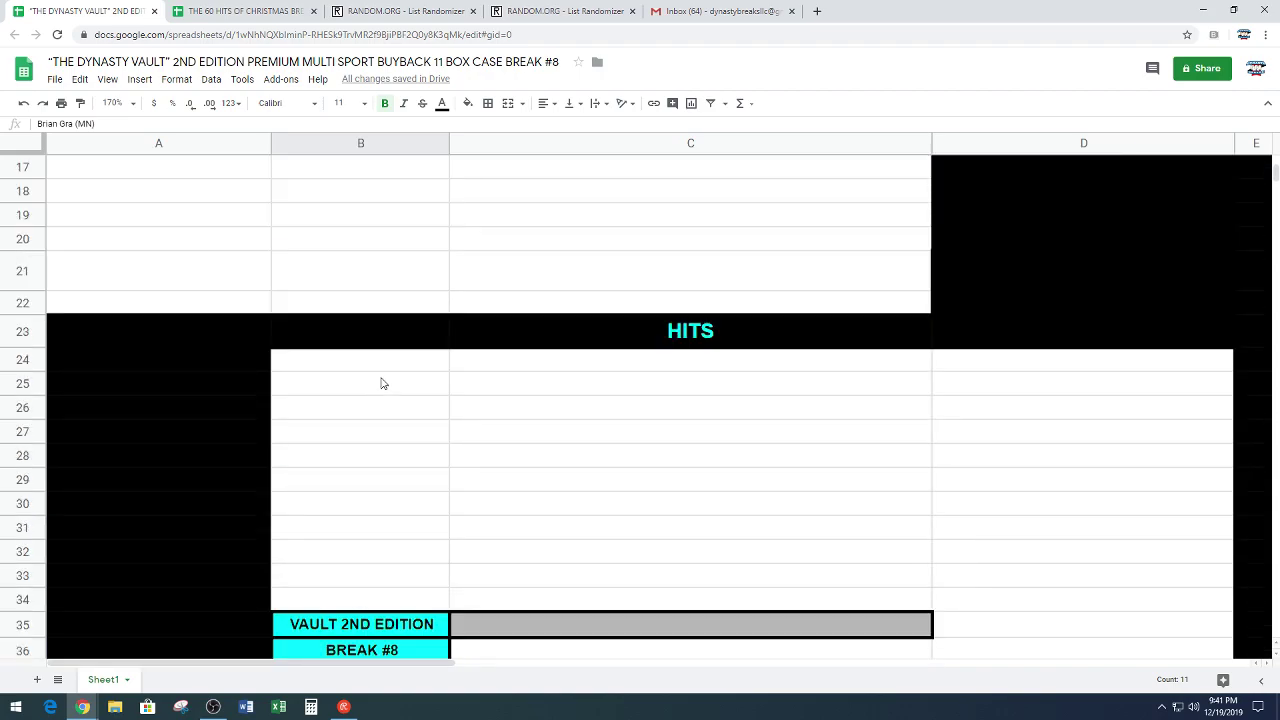
scroll(381, 384, up, 5)
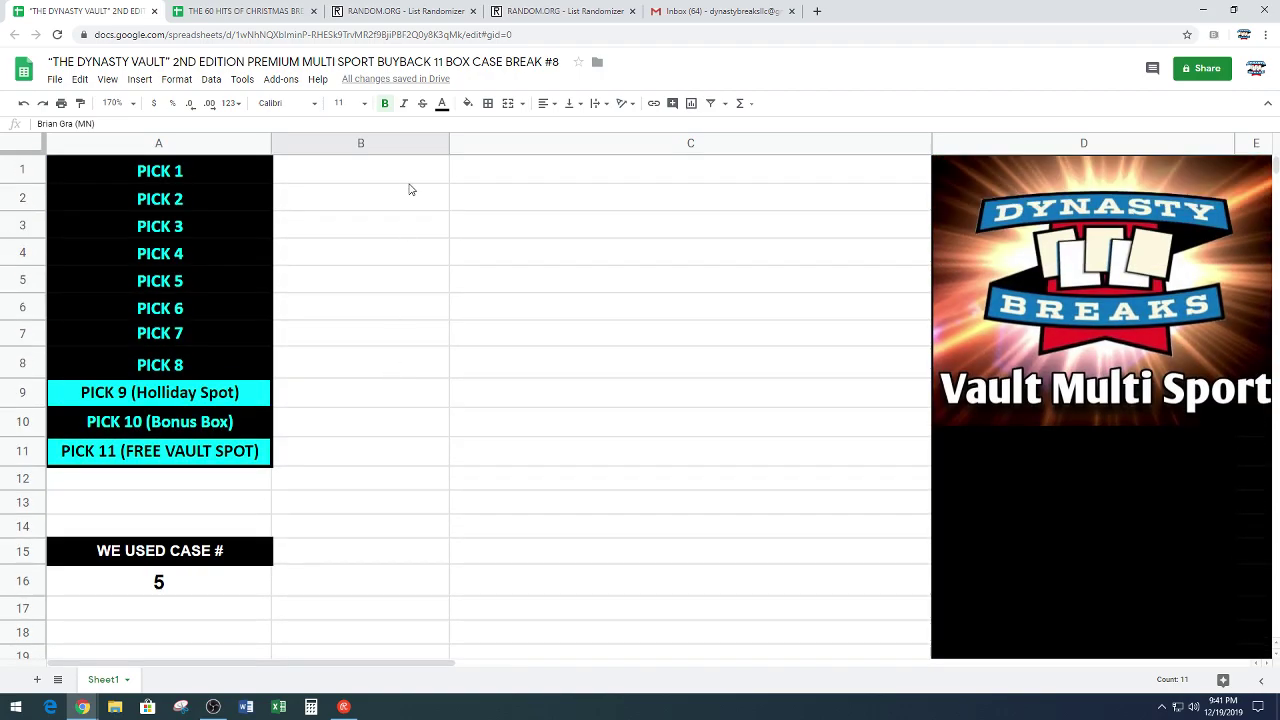
click(410, 172)
key(ctrl+v)
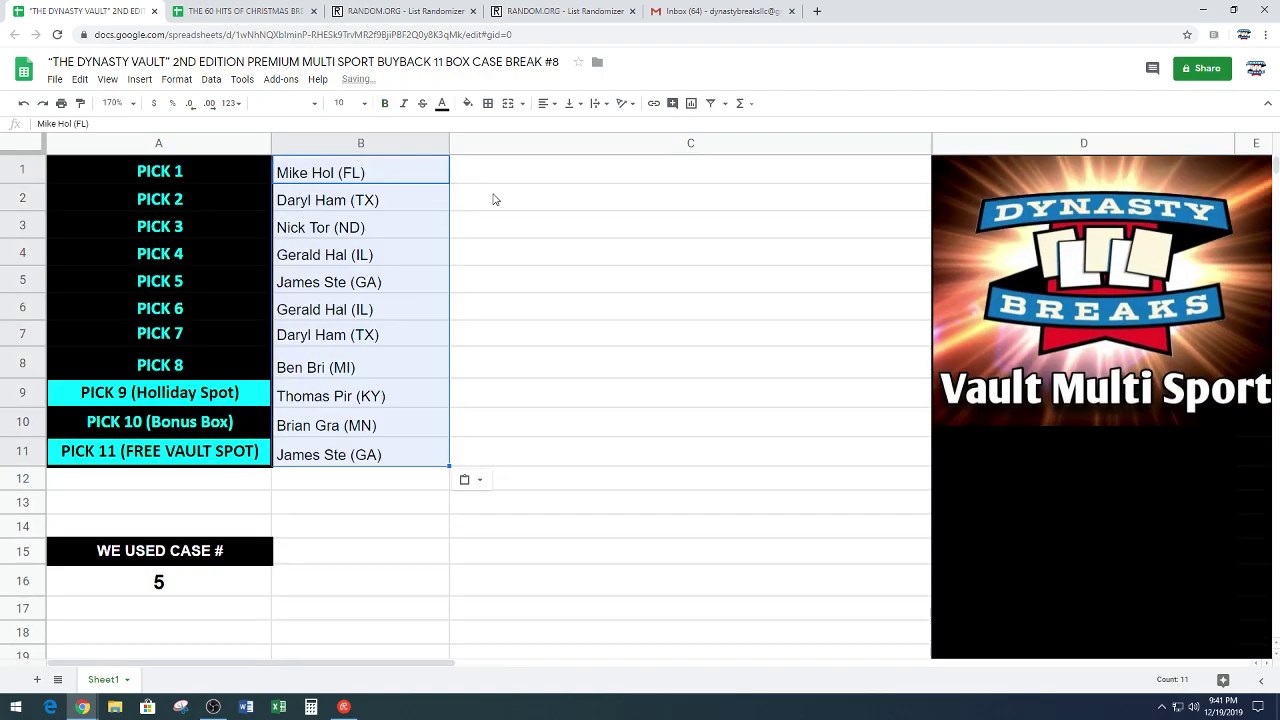
click(384, 103)
click(543, 103)
click(561, 128)
click(548, 362)
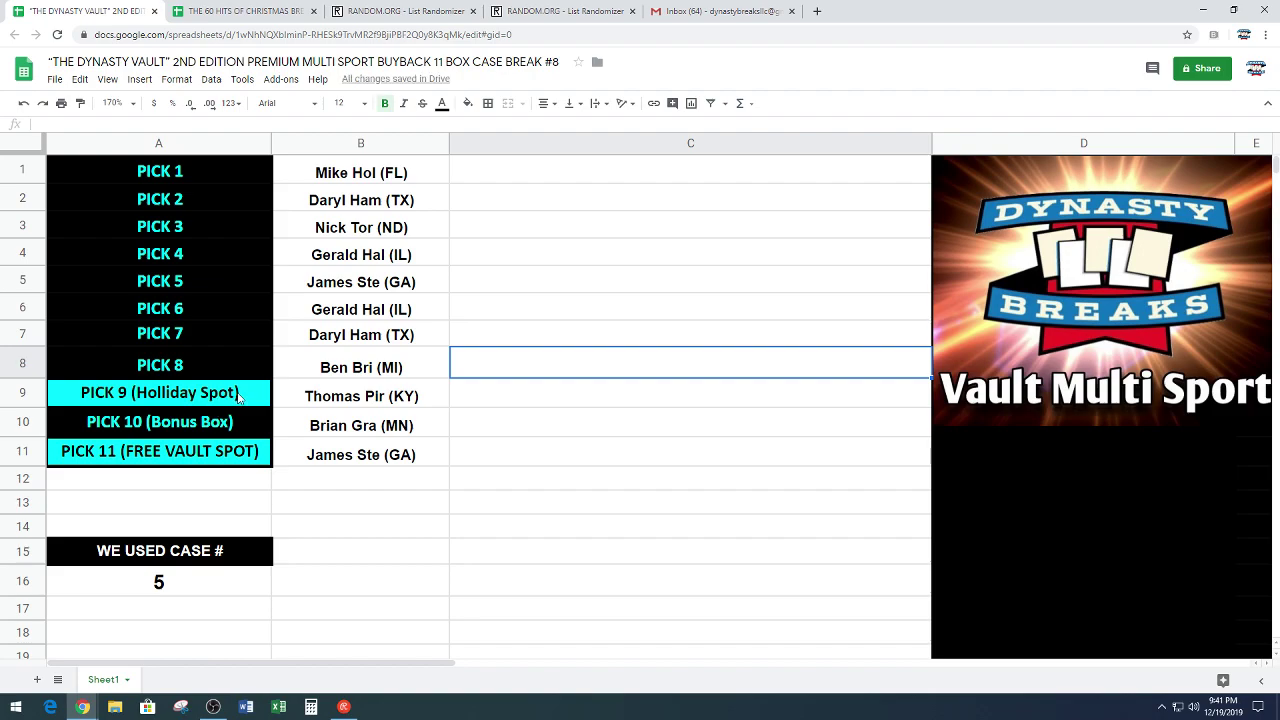
Step: Highlight the PICK 9, PICK 10 (Bonus Box) and PICK 11 rows with their buyers
drag(237, 399, 320, 410)
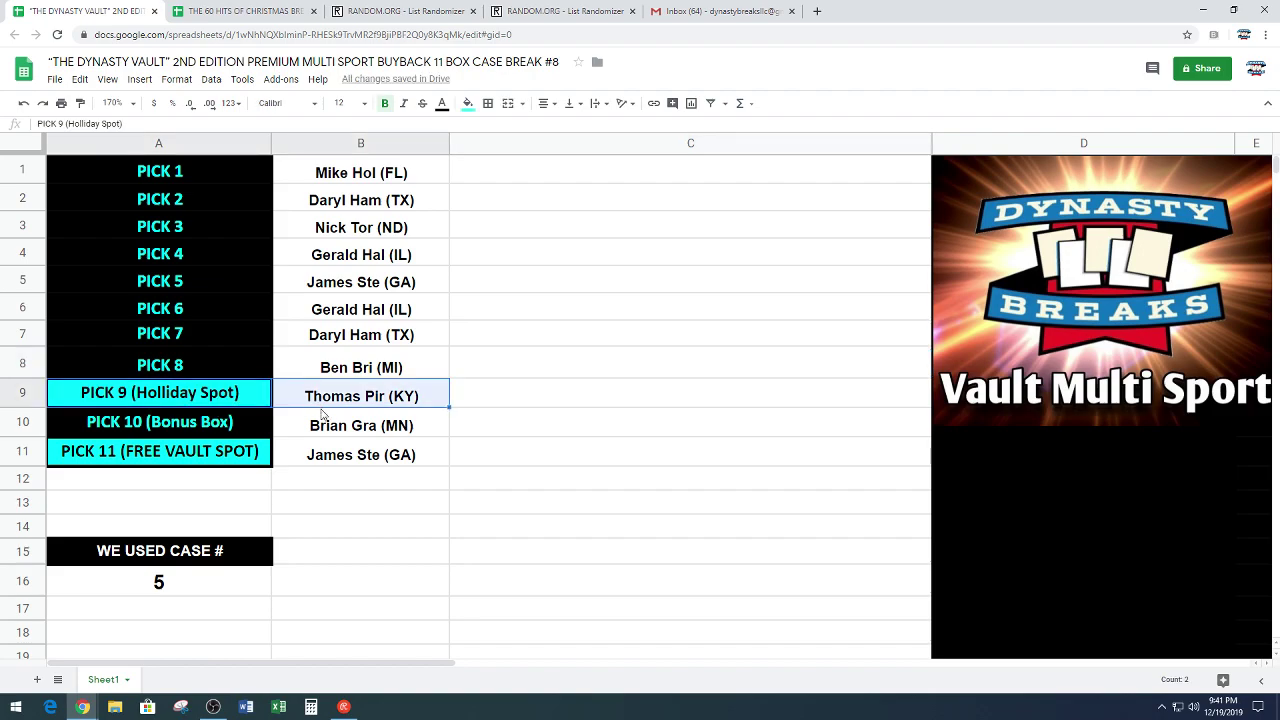
click(228, 432)
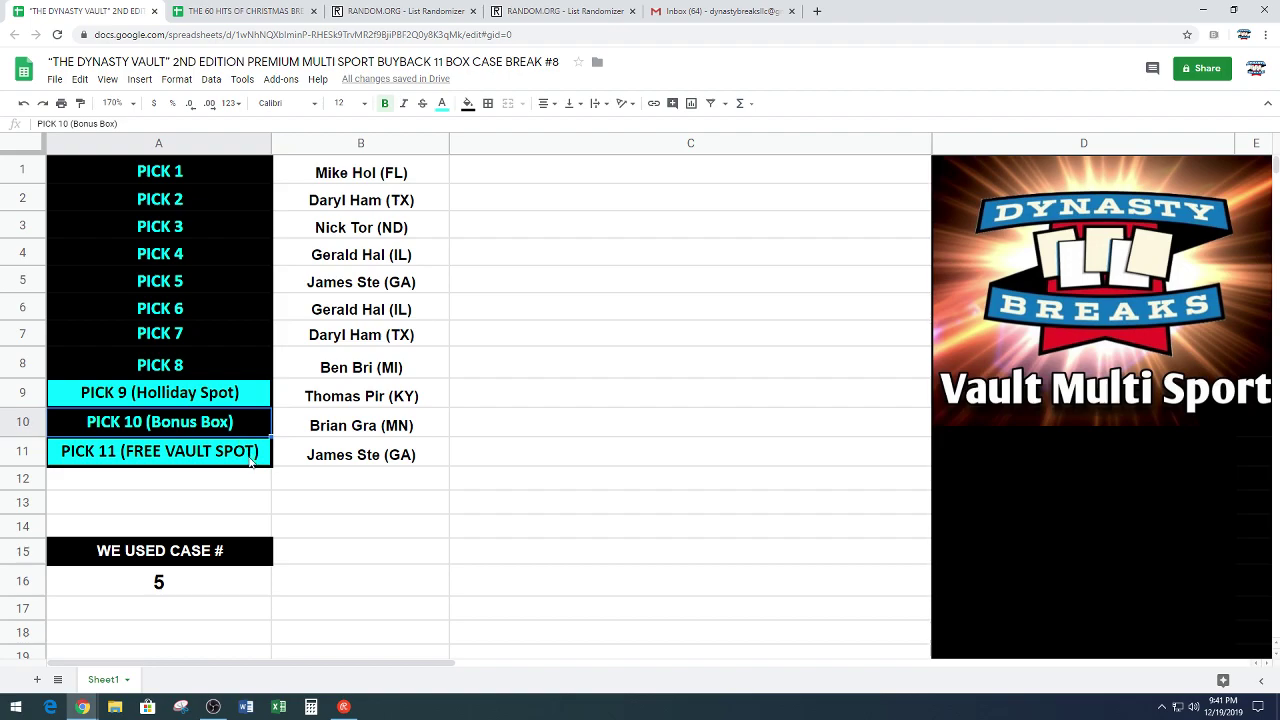
drag(252, 460, 307, 459)
click(530, 399)
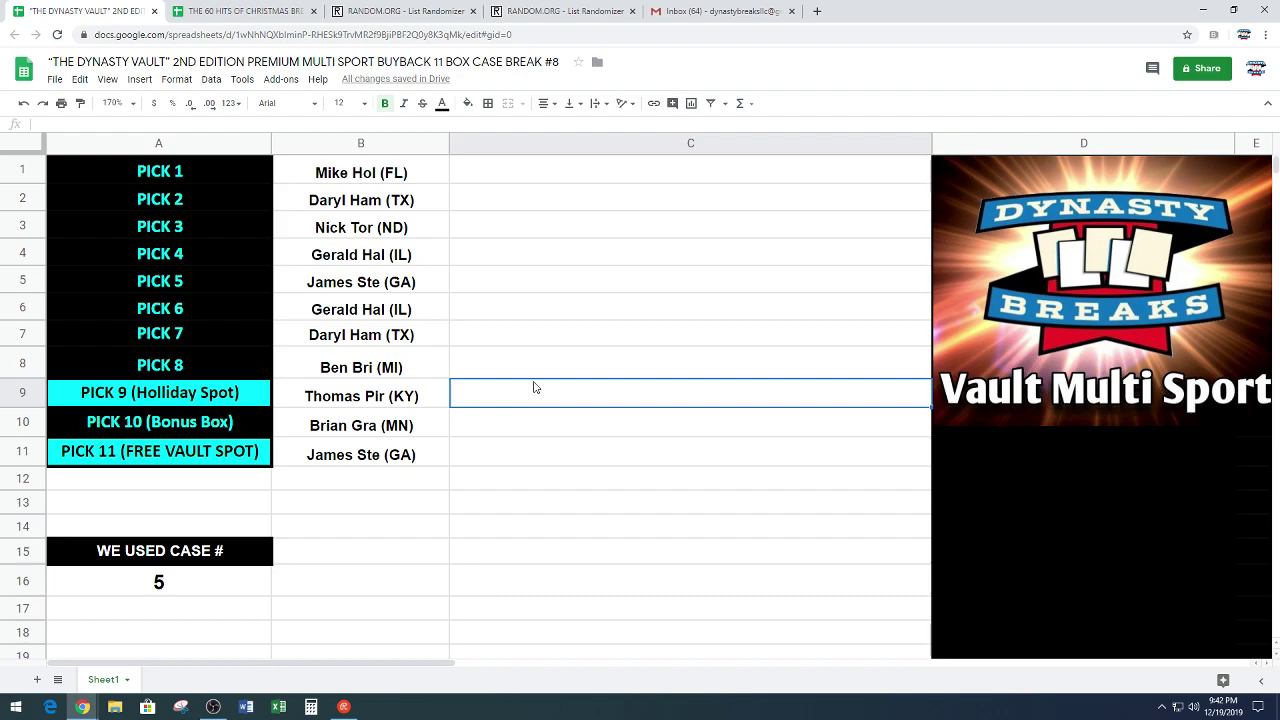
scroll(537, 380, down, 3)
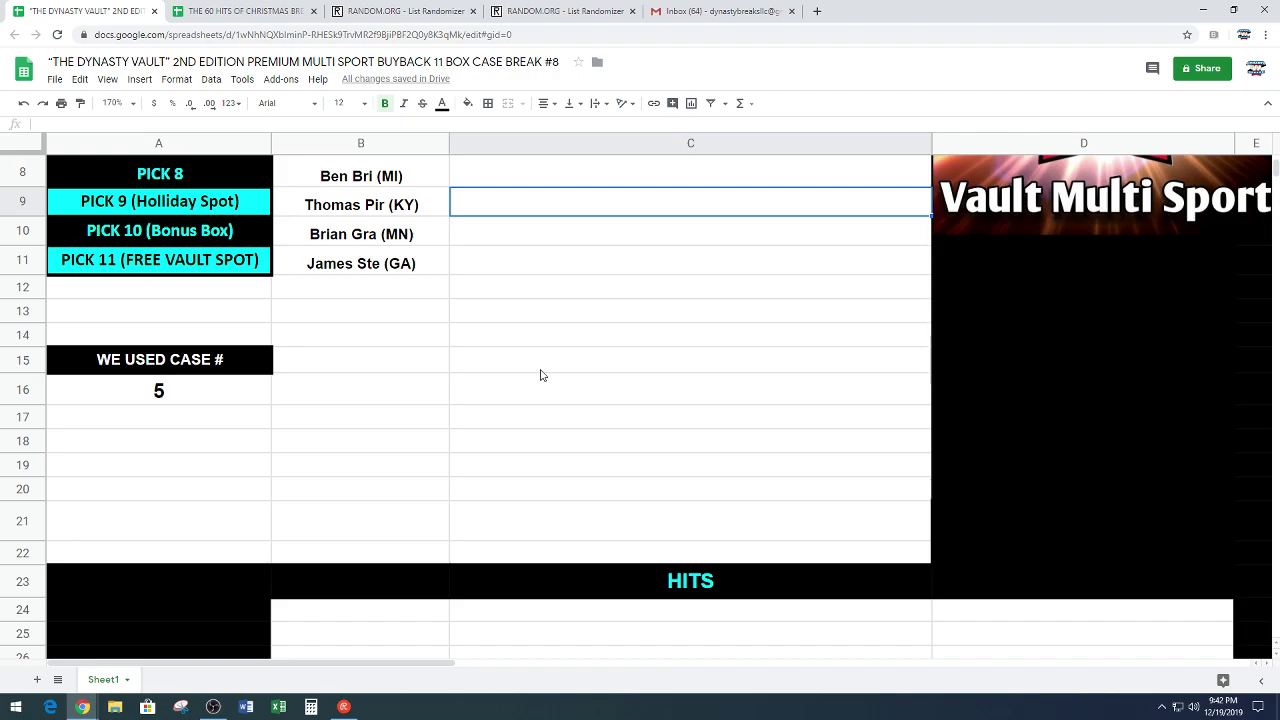
scroll(540, 372, down, 5)
scroll(543, 366, down, 1)
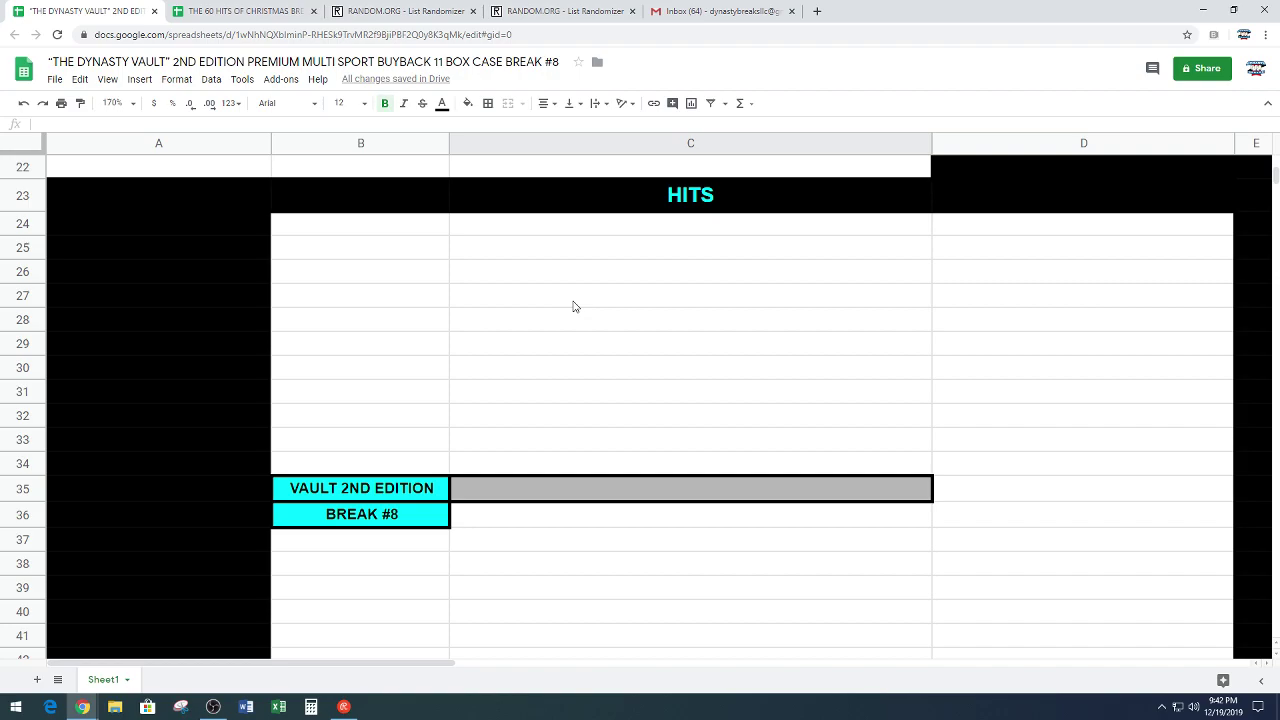
click(589, 229)
text(D Watson)
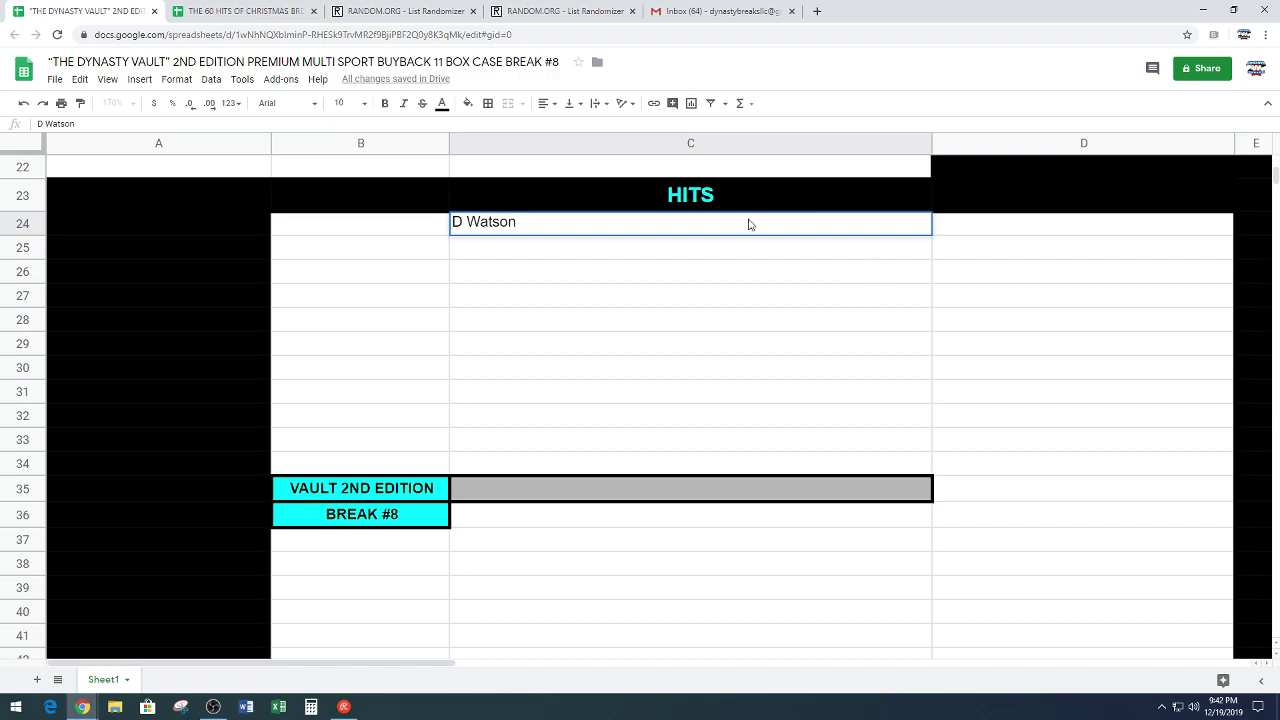
click(553, 316)
drag(549, 237, 551, 468)
click(385, 104)
click(350, 103)
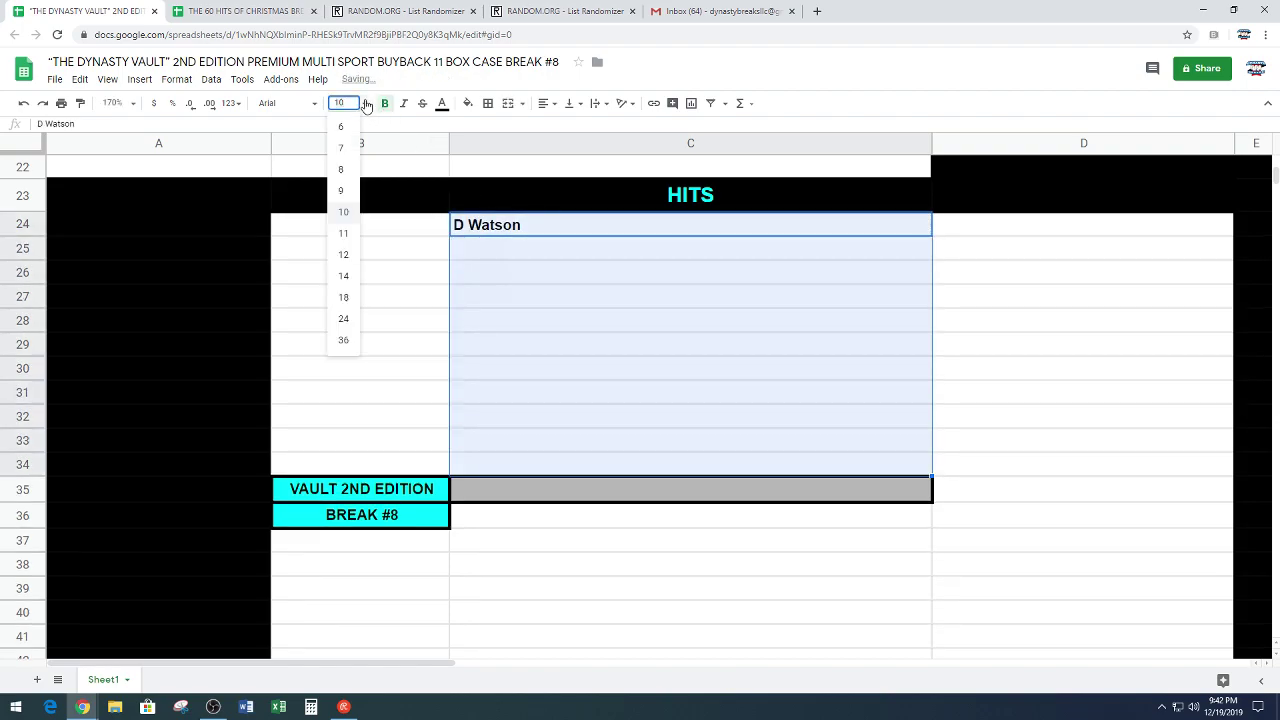
click(343, 256)
Step: Complete C24 as 'D Watson & E Campbell Auto Combo' and add 'Ty Cobb 1933 Sport Kings PSA 2 Good'
click(558, 226)
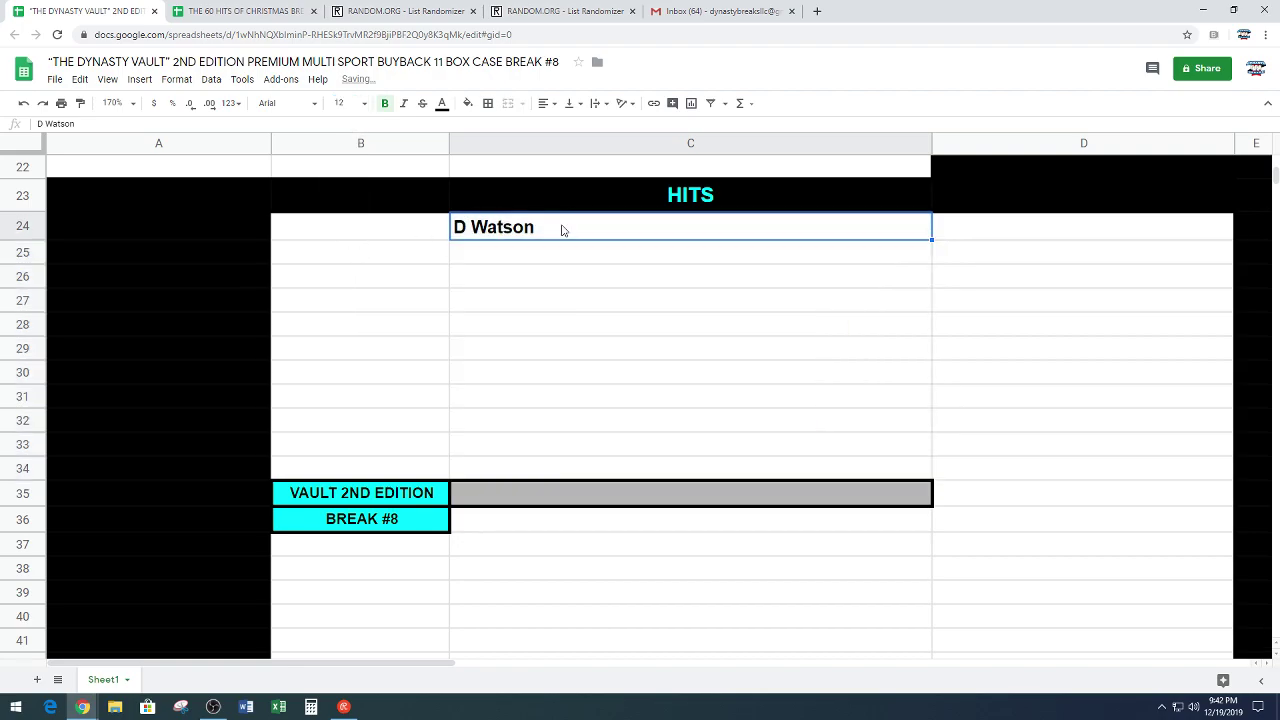
double_click(564, 225)
text(& )
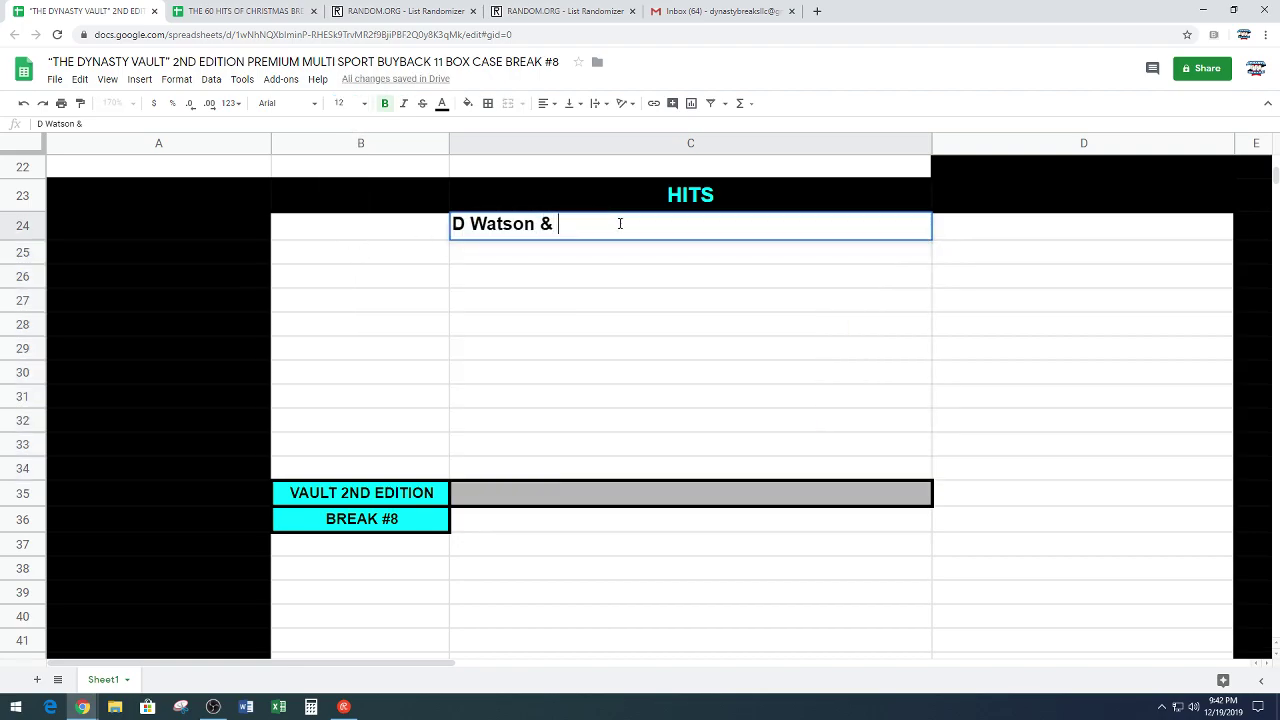
text(E Campbell)
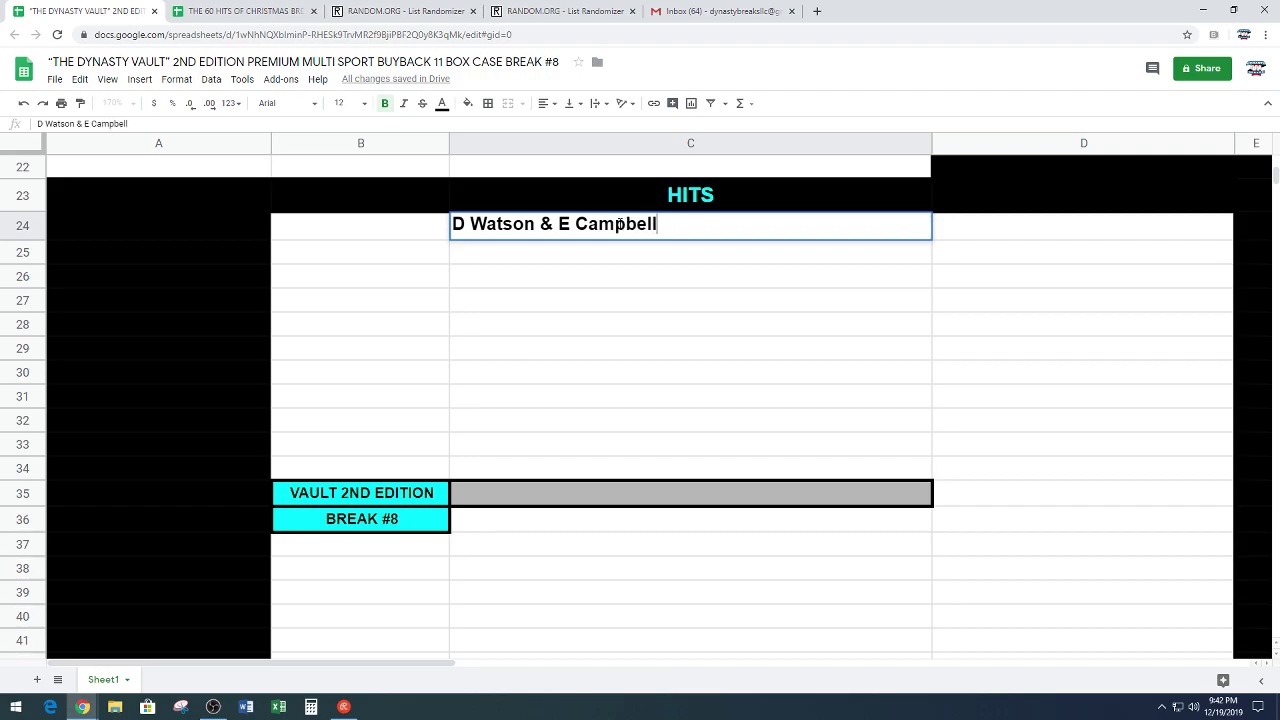
text( Autos)
key(BackSpace)
text(Combo)
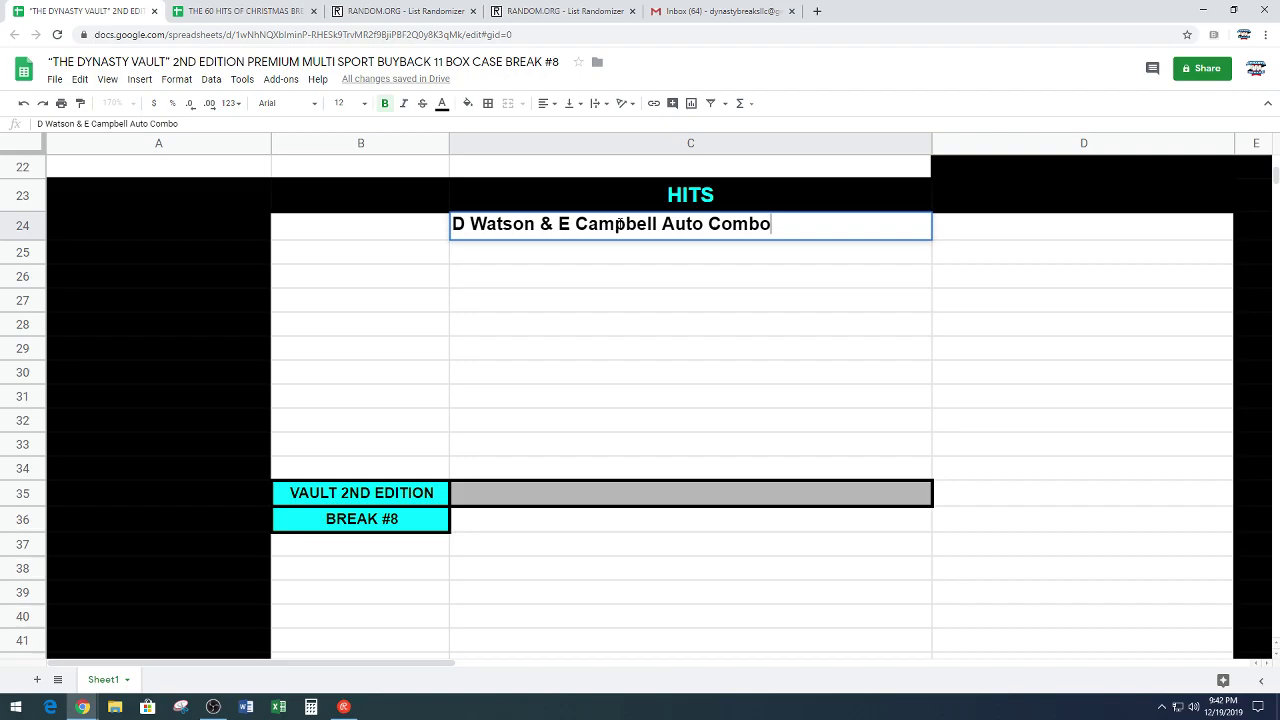
key(Return)
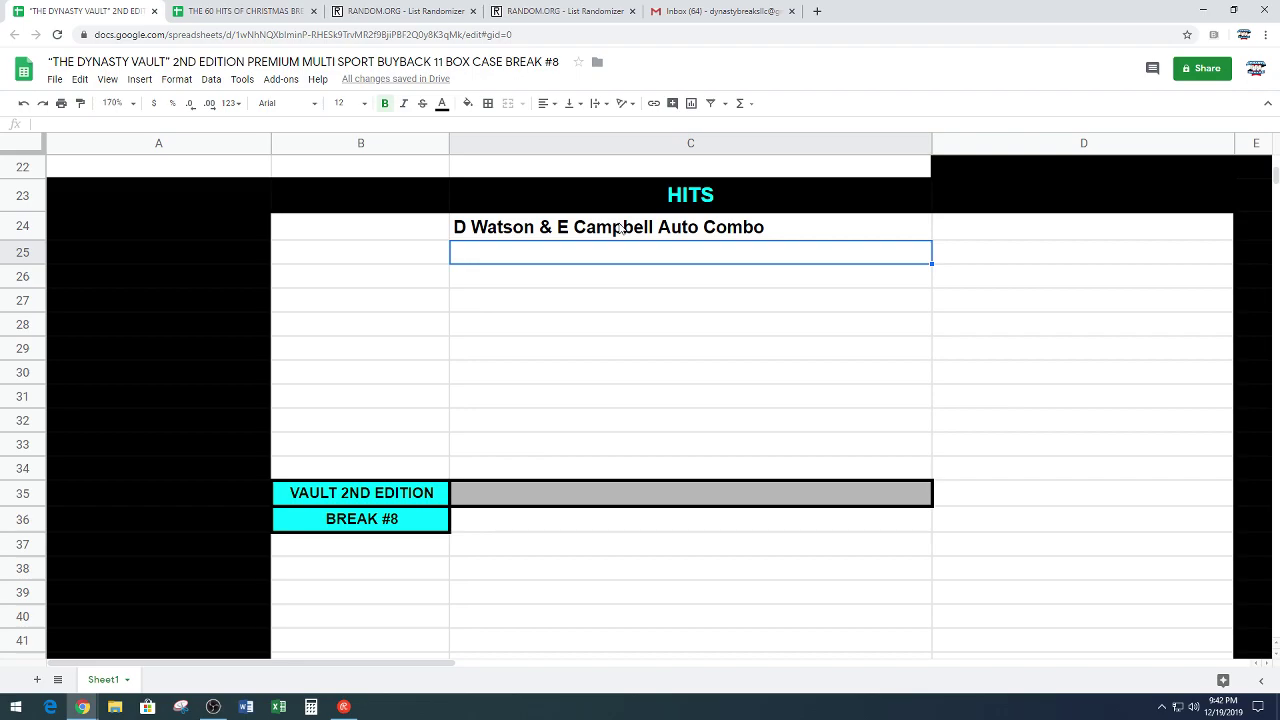
text(Ty )
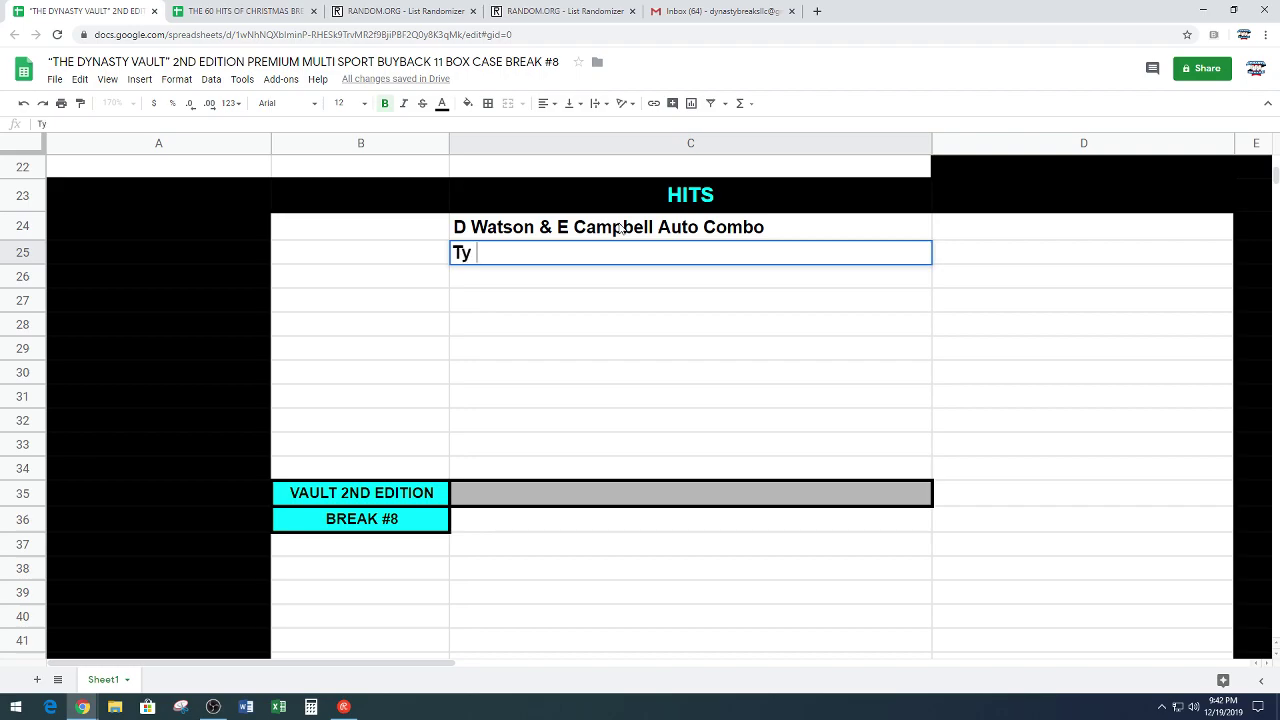
text(Cobb 1933)
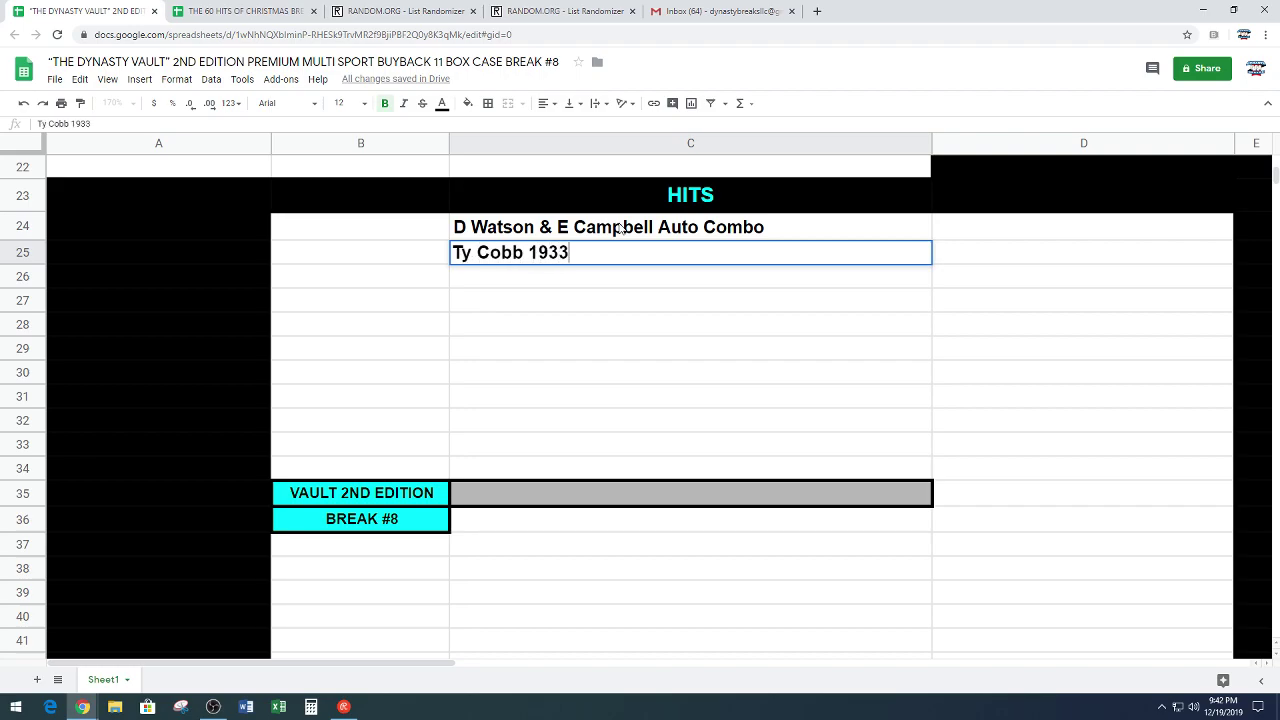
text( Sport Kings)
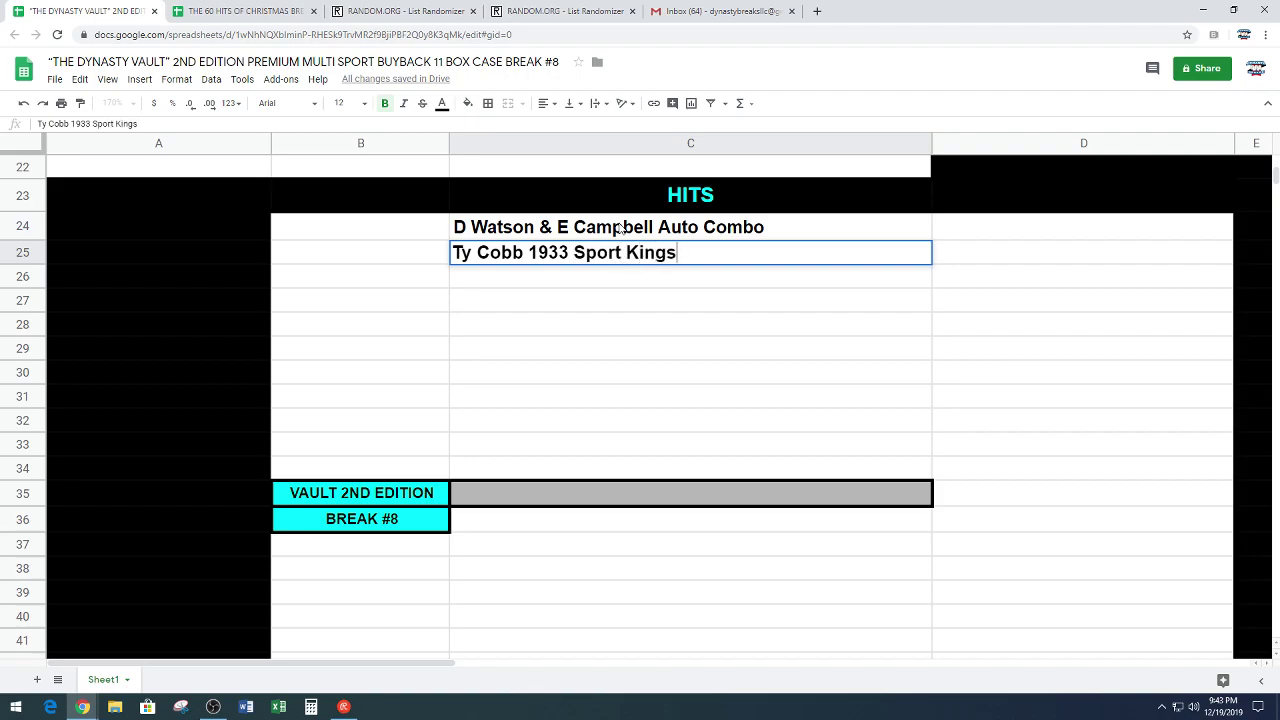
text( PSA 2 Good)
key(Return)
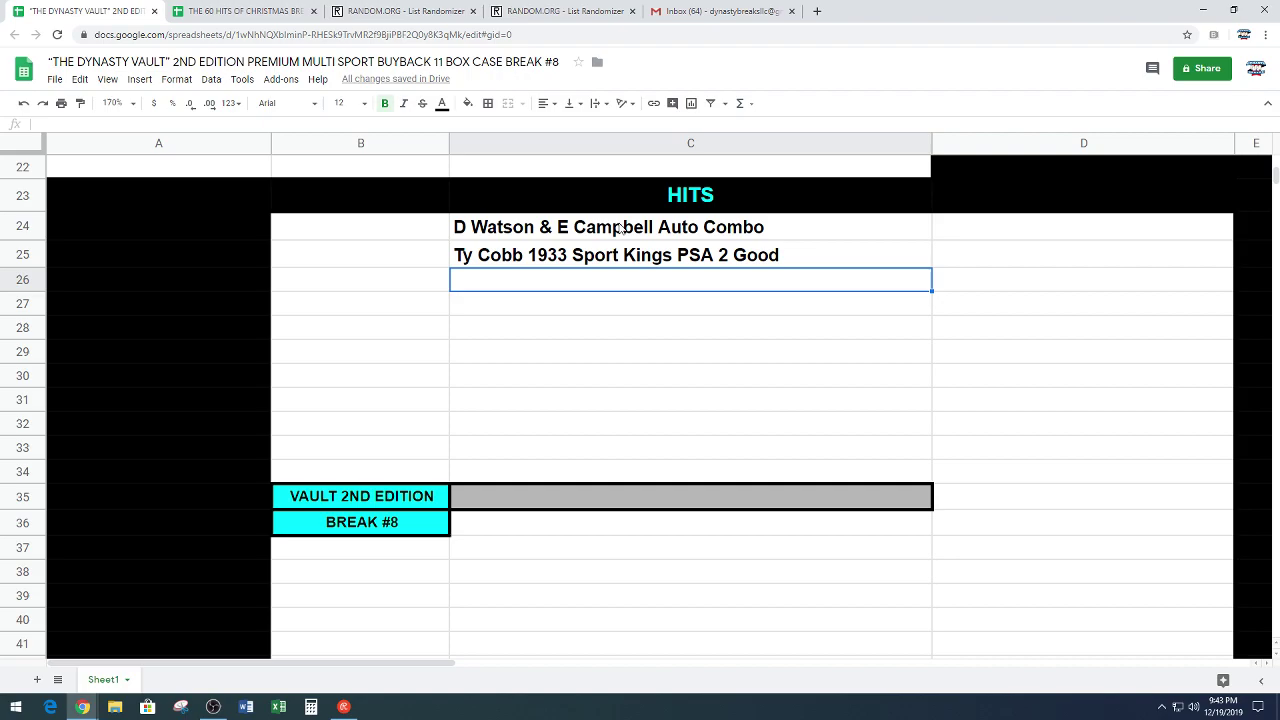
Step: Add 'Peyton Manning 2017 Majestic Auto 9/15' and 'Serena Williams 2018 Goodwin Champion Auto BGS 9.5'
text(Peyton)
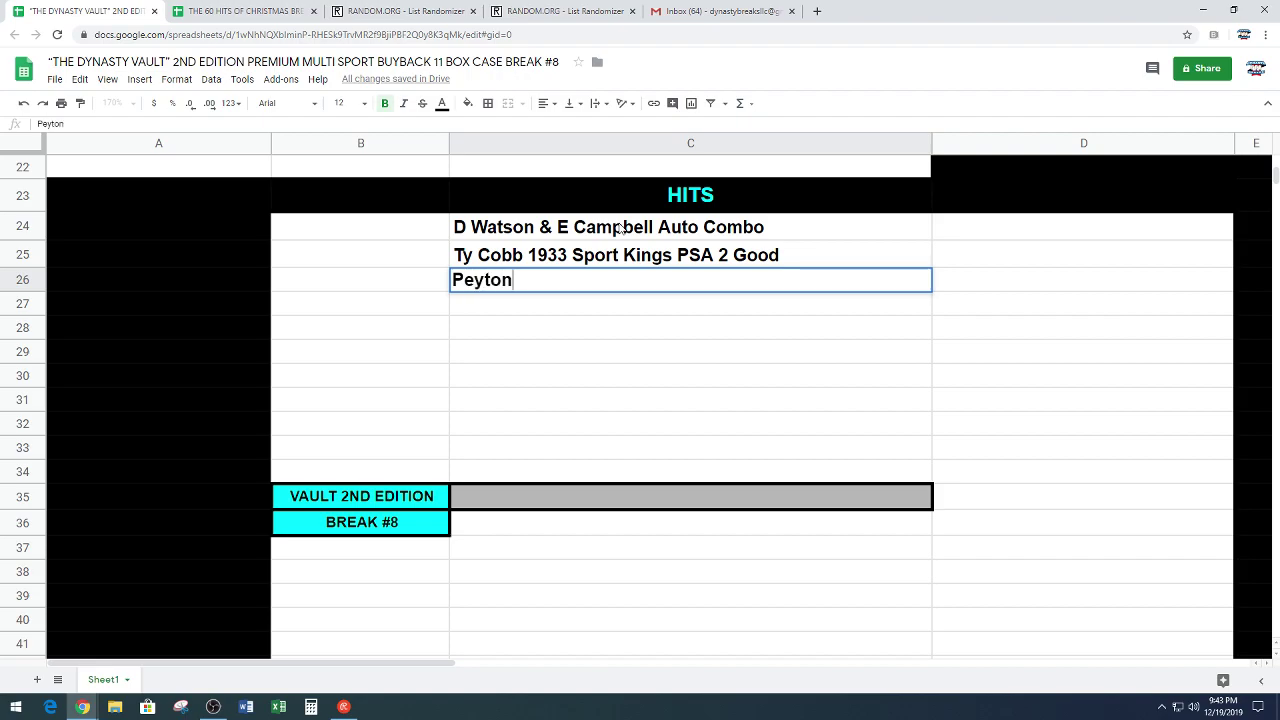
text( Manning )
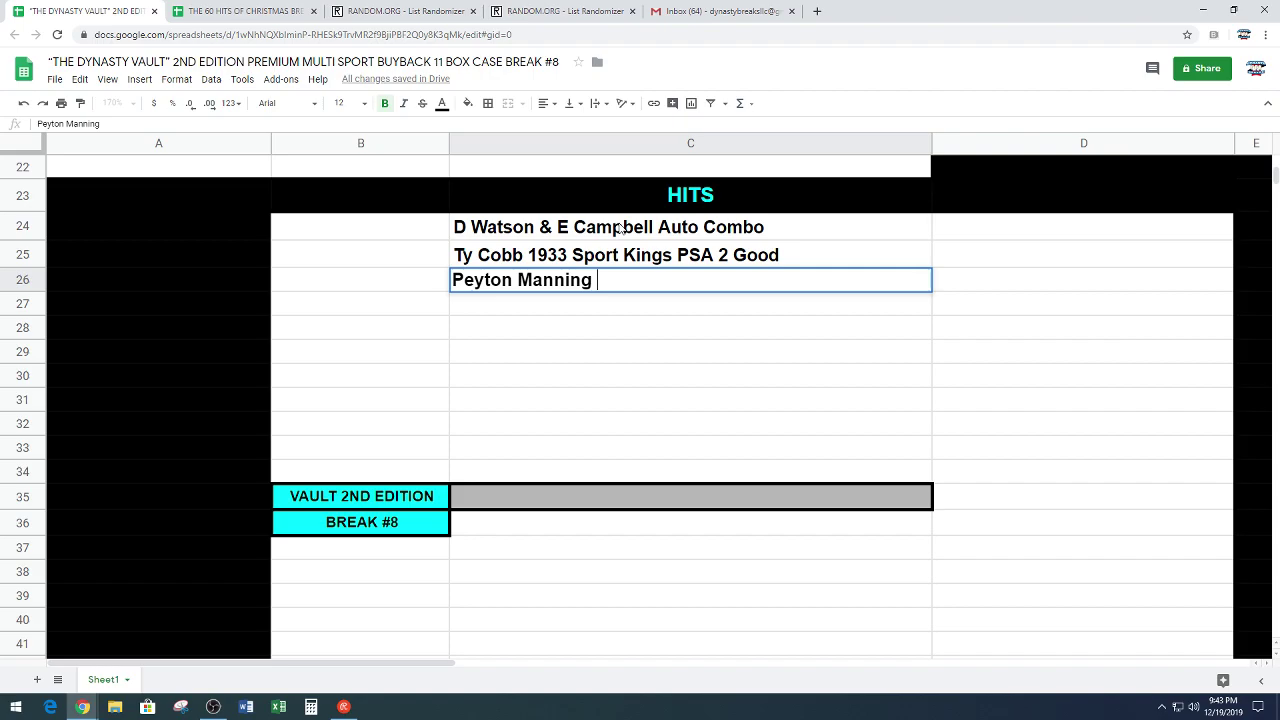
text(2017 Majestiv)
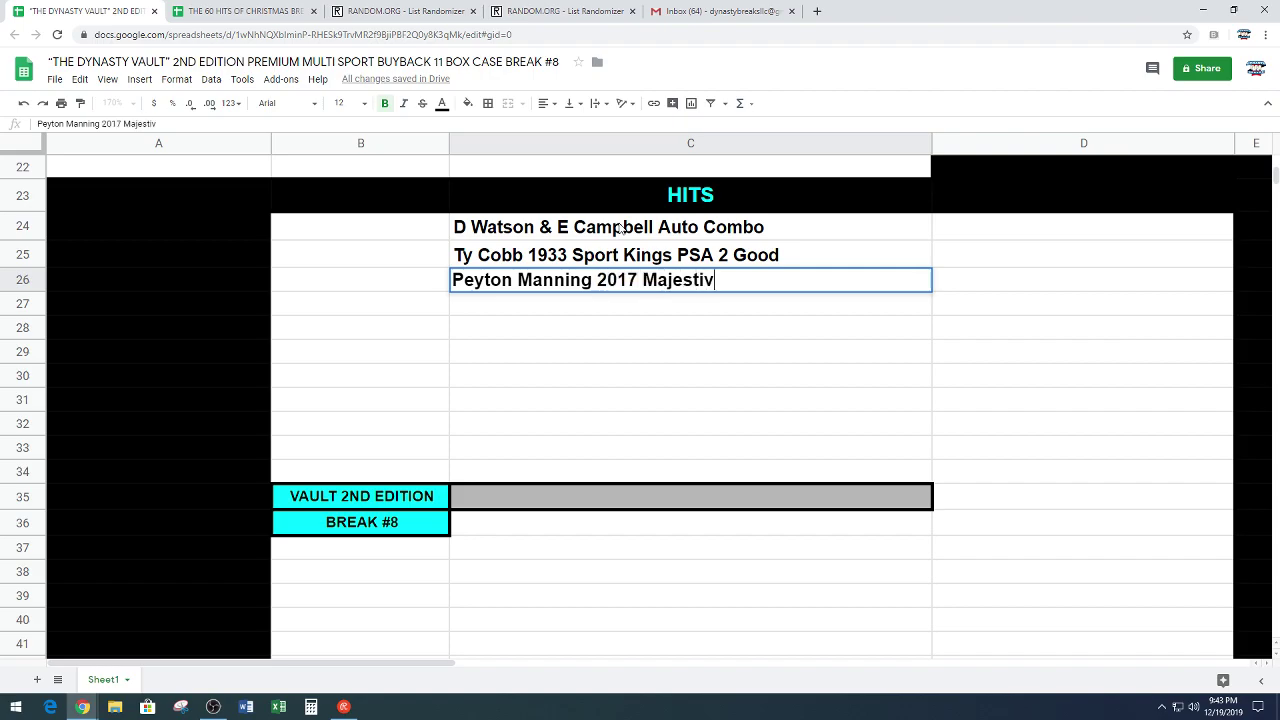
key(BackSpace)
text(c Auto 9/15)
key(Return)
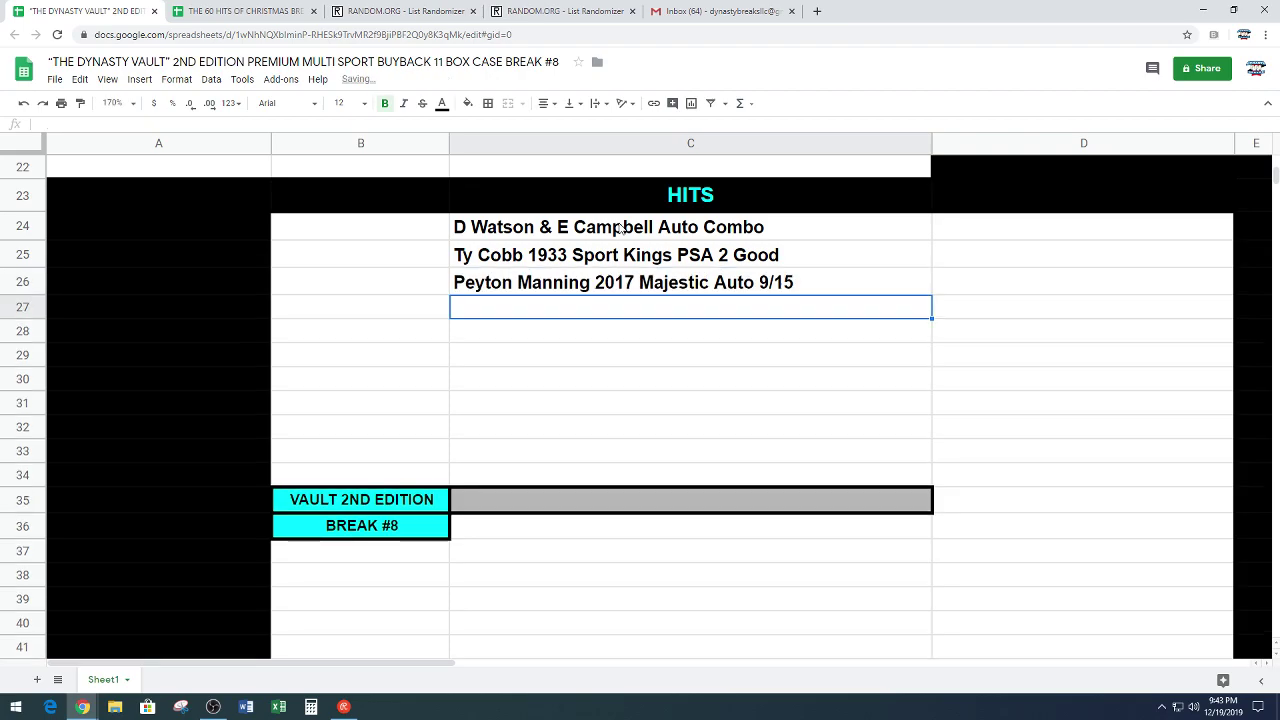
text(Serena Williams)
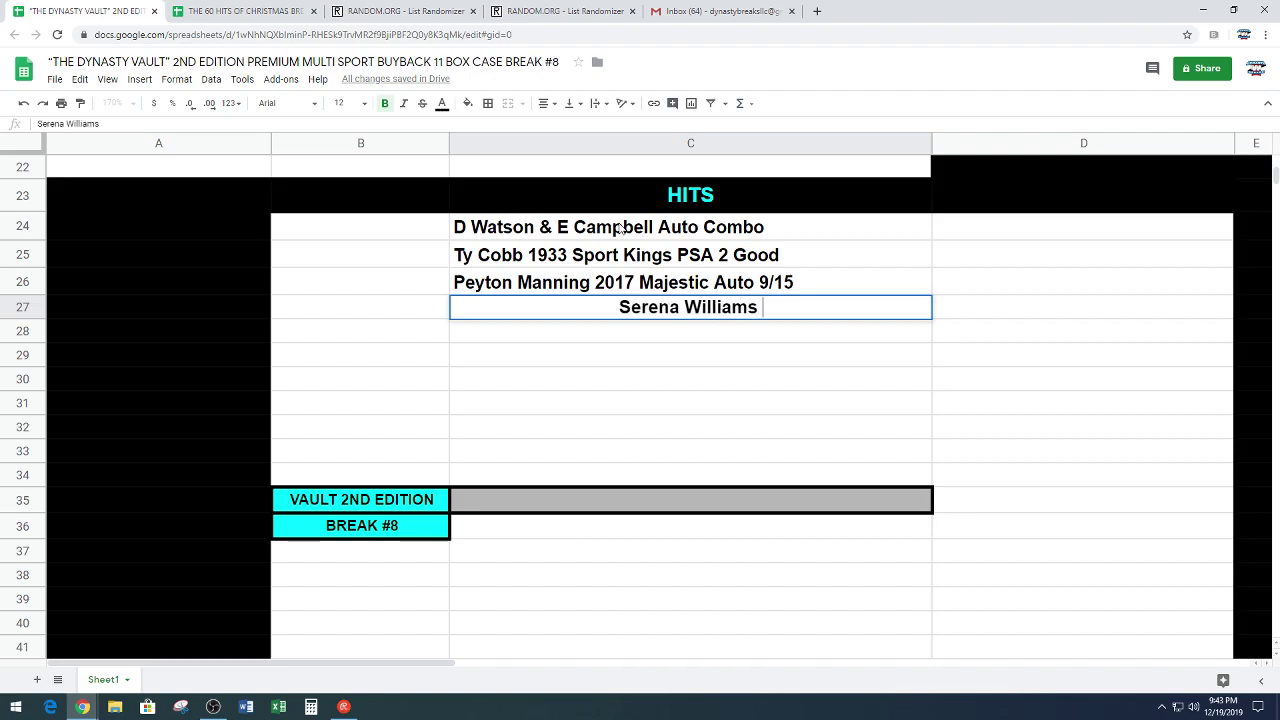
text( 2018 Goodwin Champio)
text(n A)
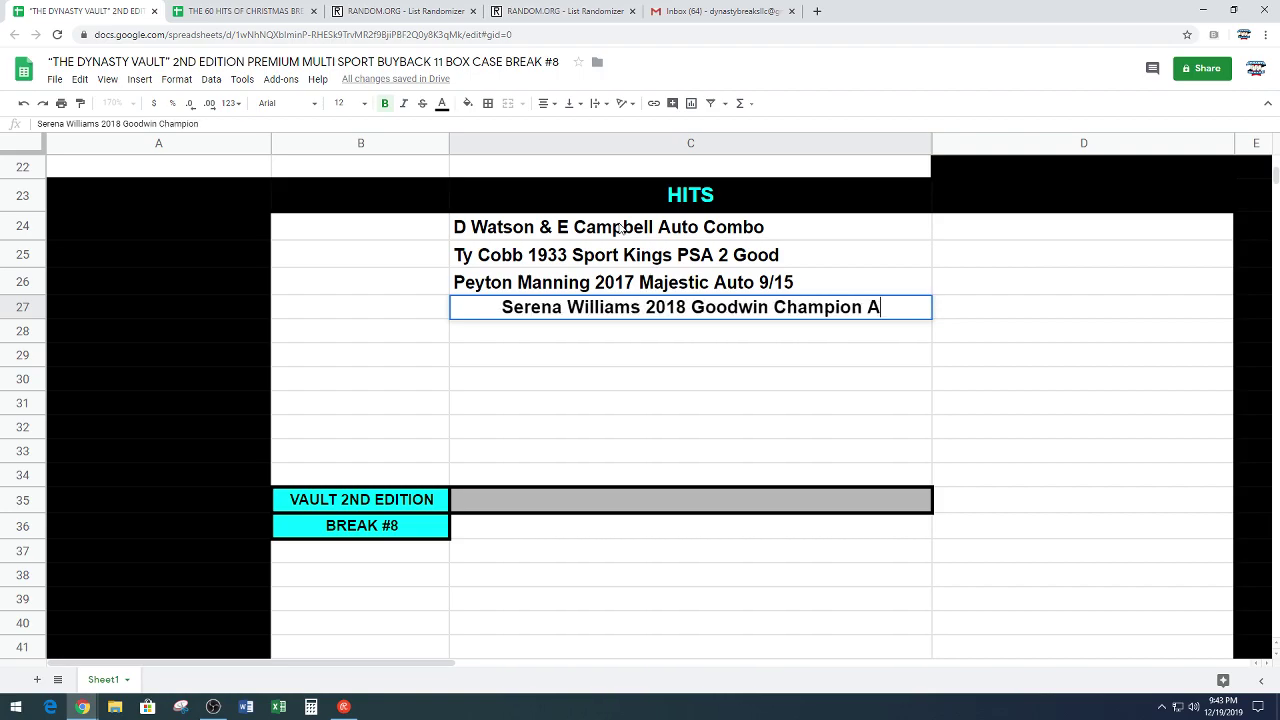
text(uto BGS 9.5)
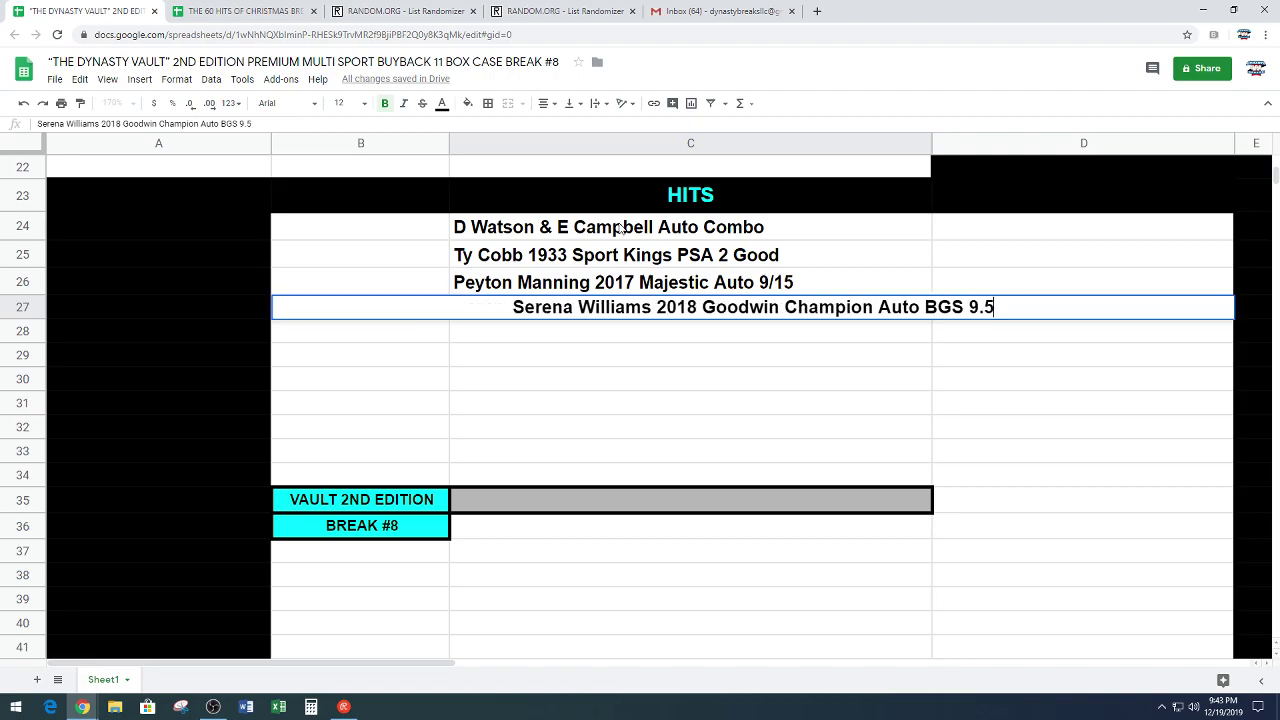
key(Return)
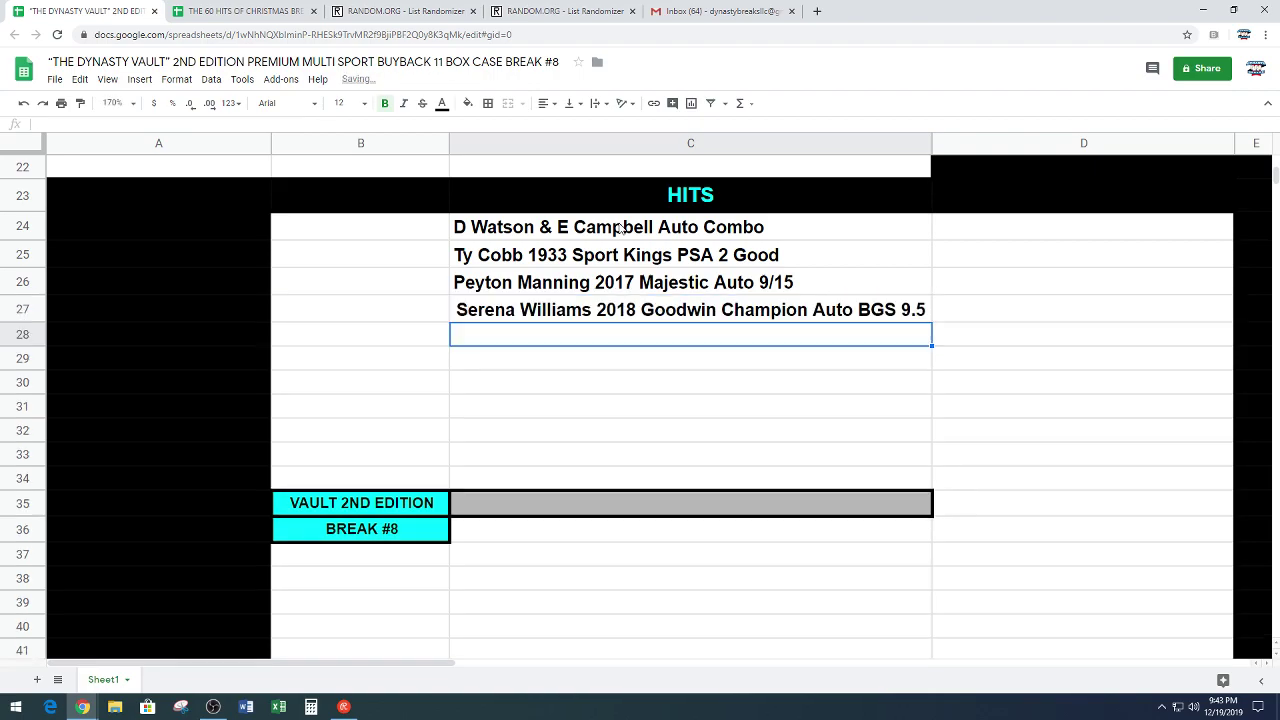
Step: Left-align the HITS list and add 'Wander Franco 2018 Leaf Valiant Auto /99 BGS 10 Pris' in C28
drag(556, 229, 560, 477)
click(543, 103)
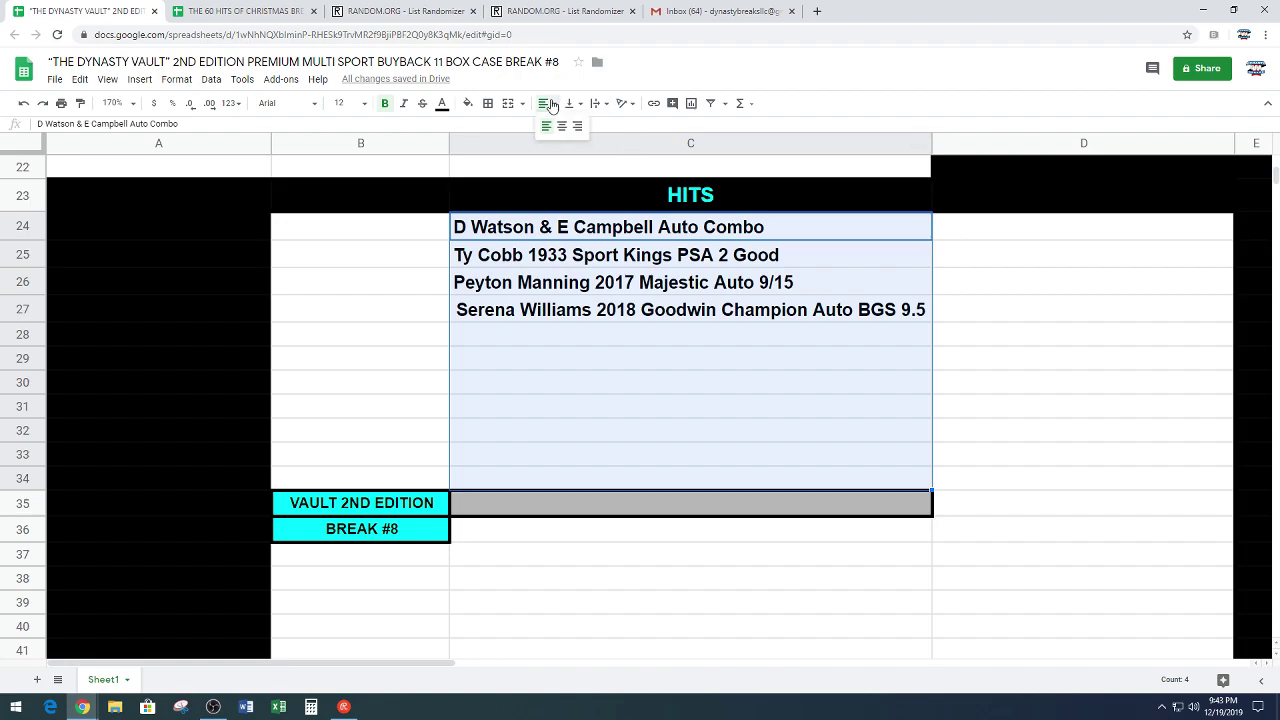
click(546, 128)
click(589, 362)
click(572, 337)
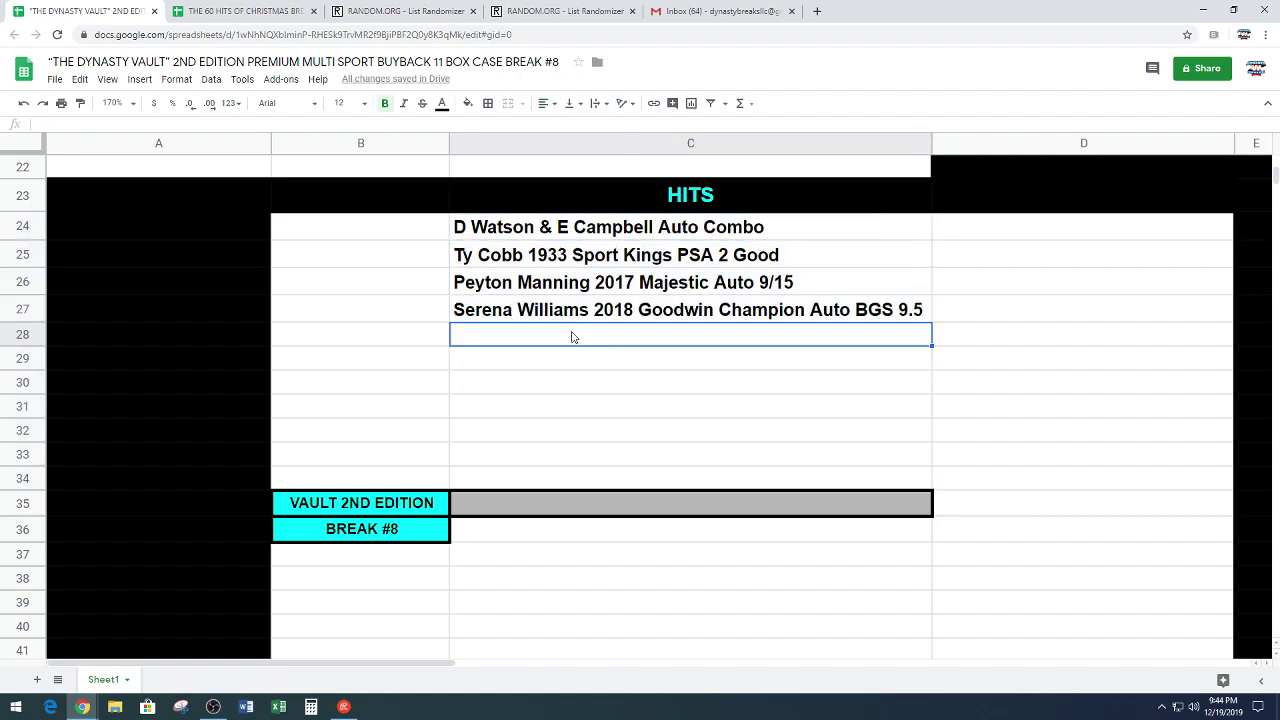
text(Wande)
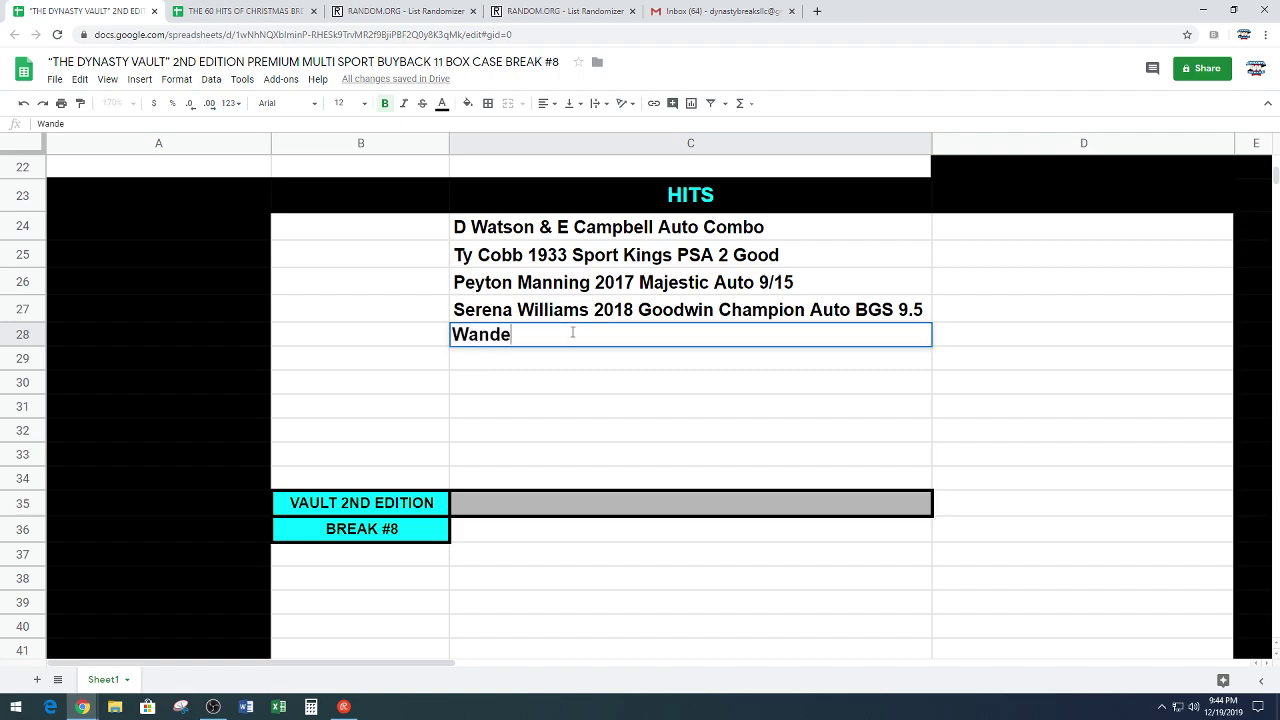
text(r Franco 2018 Leaf)
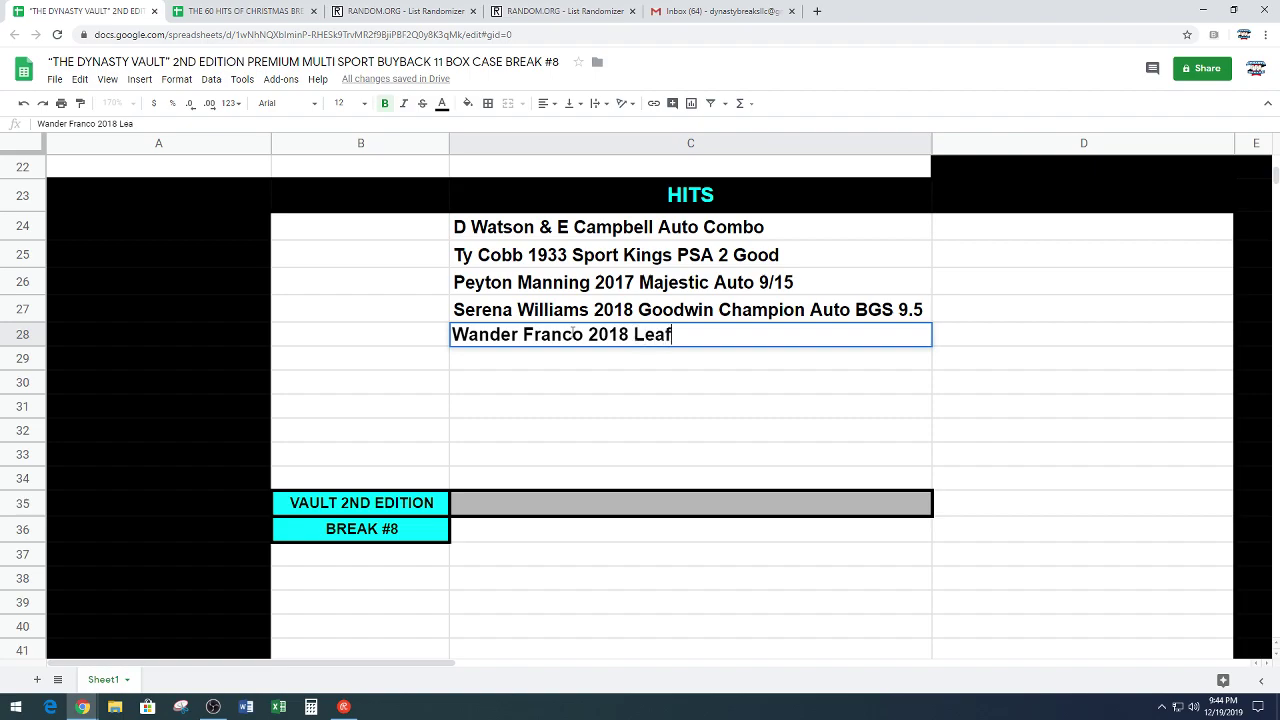
text( Valiant Green)
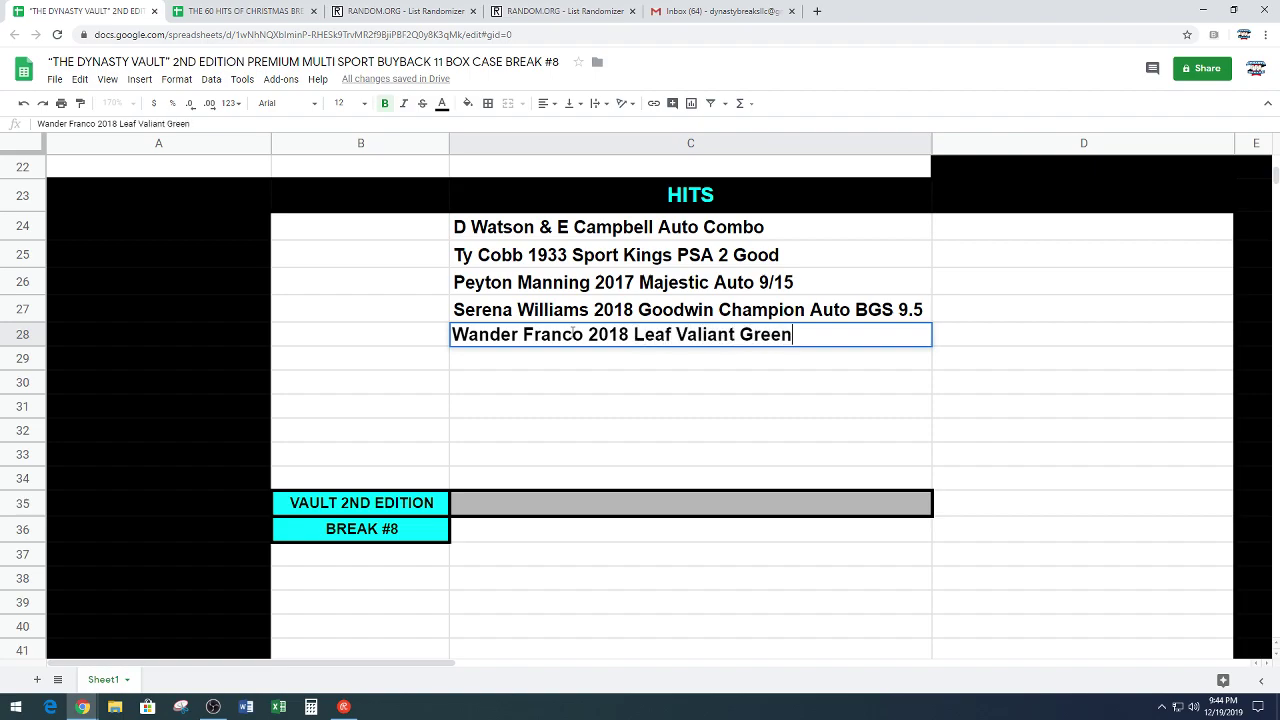
key(BackSpace)
key(BackSpace)
key(BackSpace)
key(BackSpace)
key(BackSpace)
text(Auto /99)
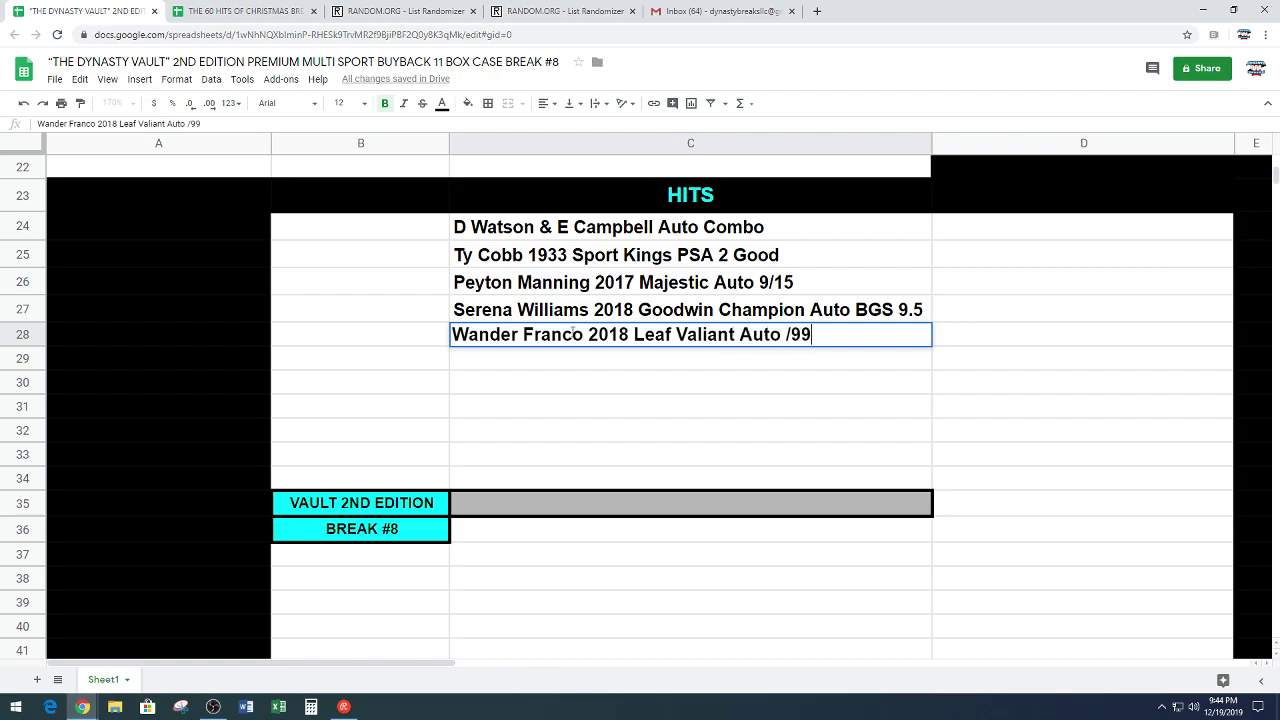
text( BGS 10)
key(Return)
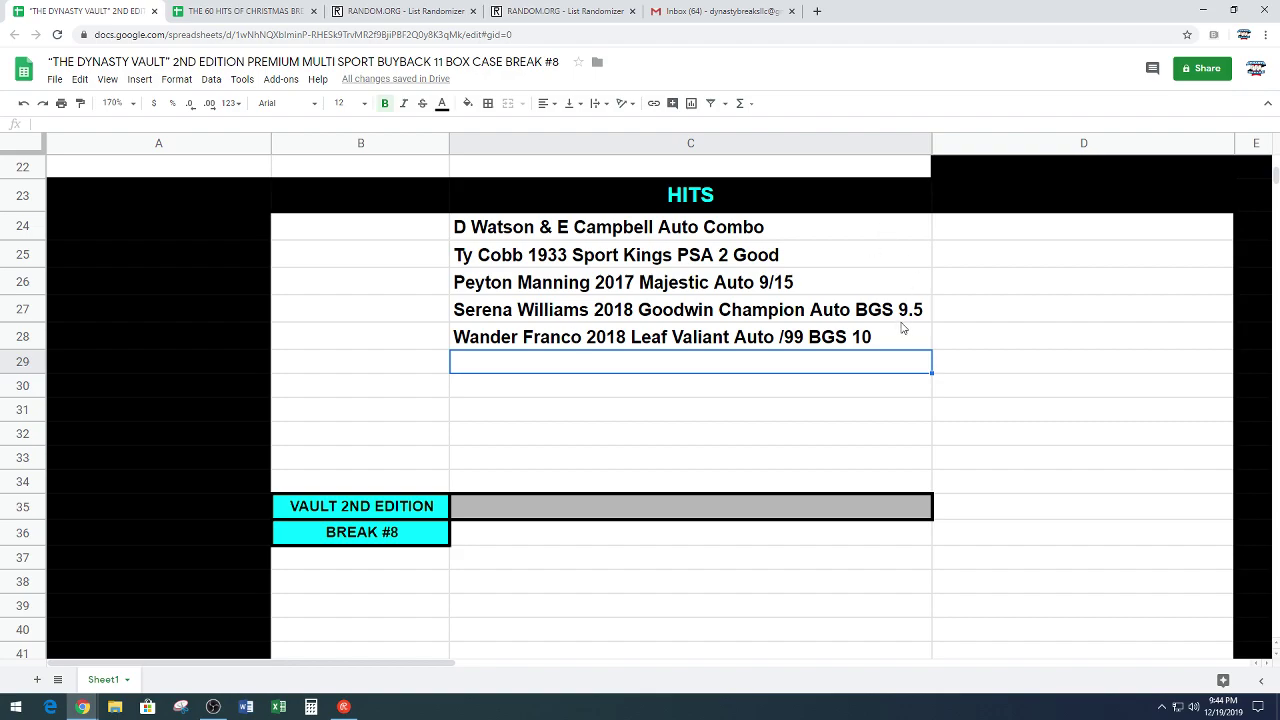
double_click(894, 337)
text(Pris)
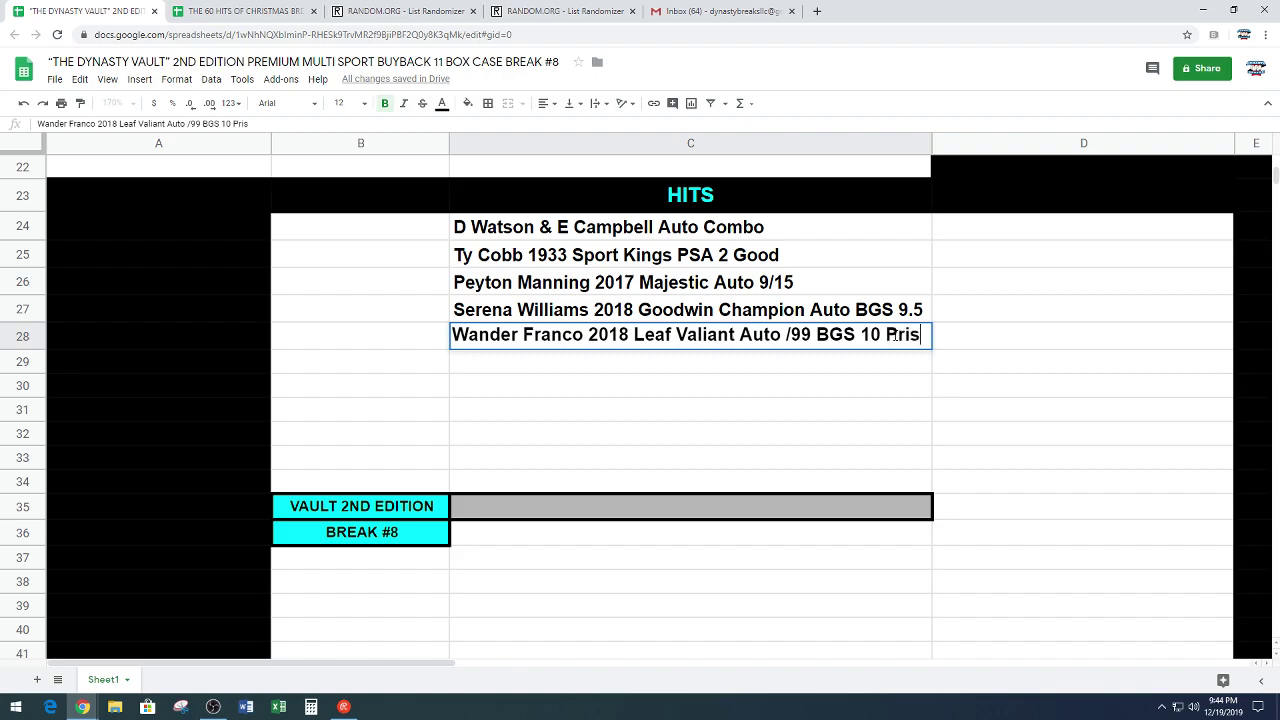
key(Return)
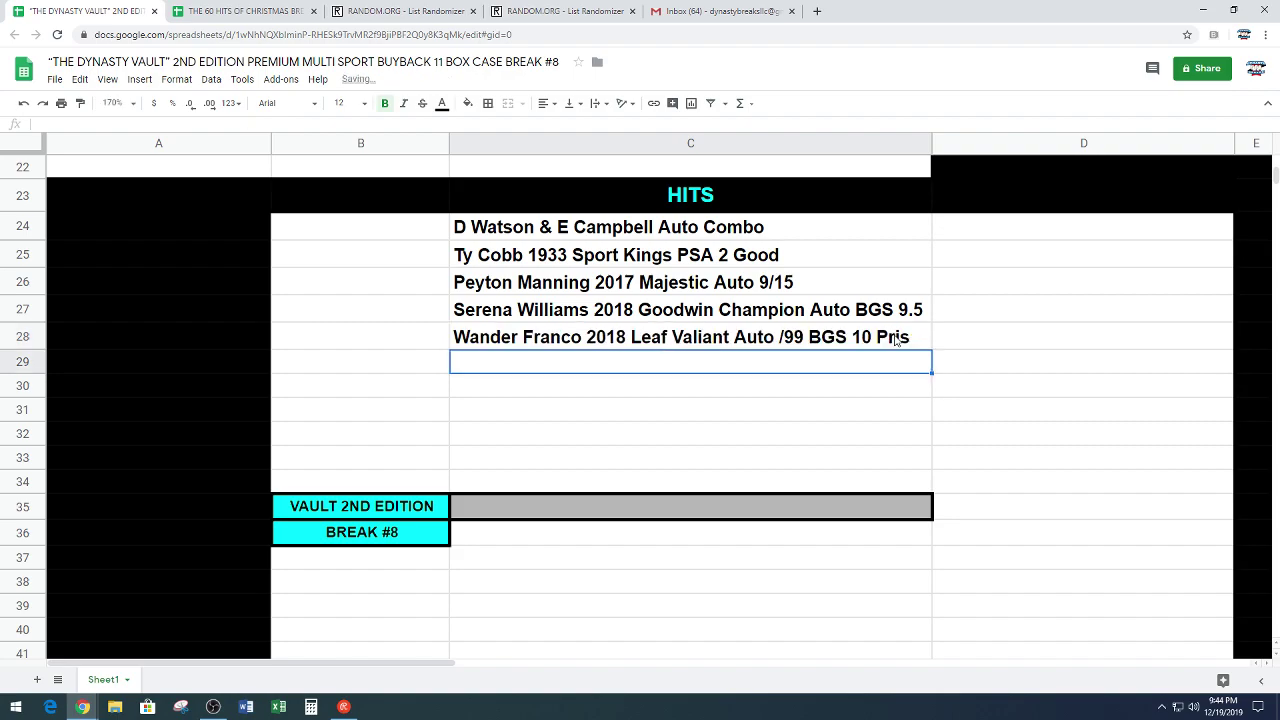
Step: Add the Noah Fant 1/1 RPA and Randy Moss BGS 9.5 hits, and shorten Ty Cobb's 'Good' to 'Gd'
text(Noah )
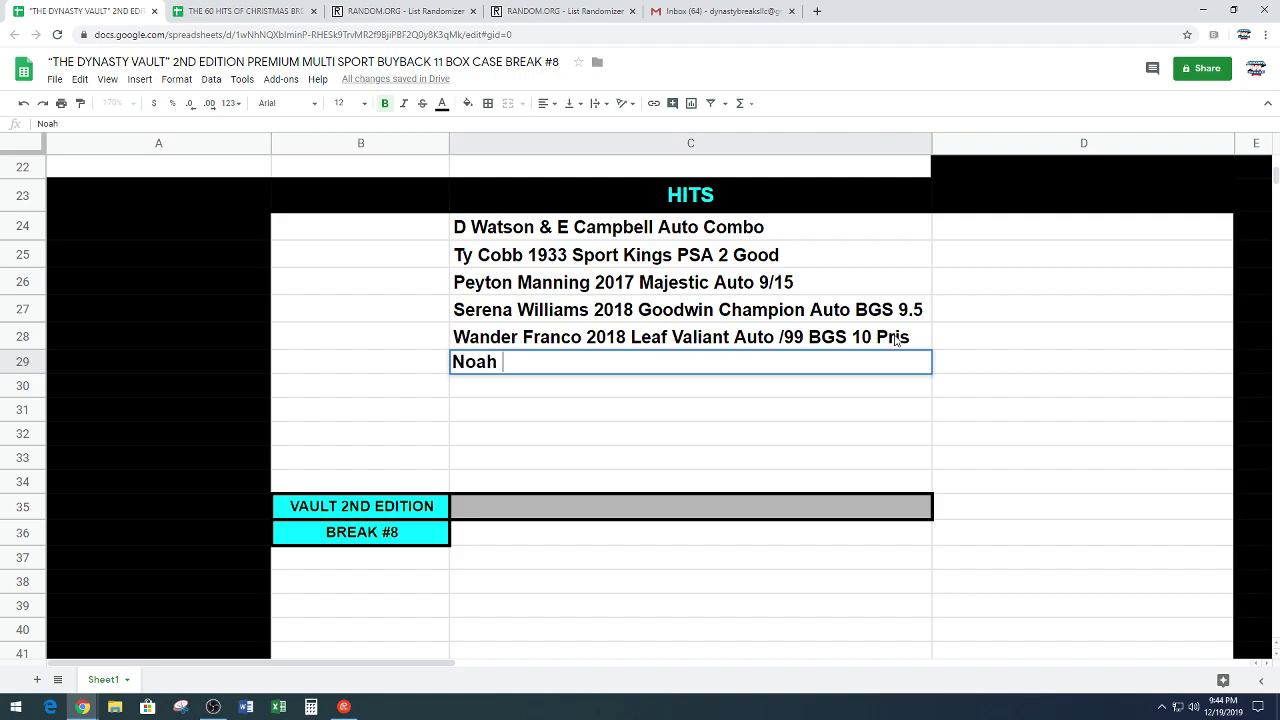
text(Fant 2019 Impeccab)
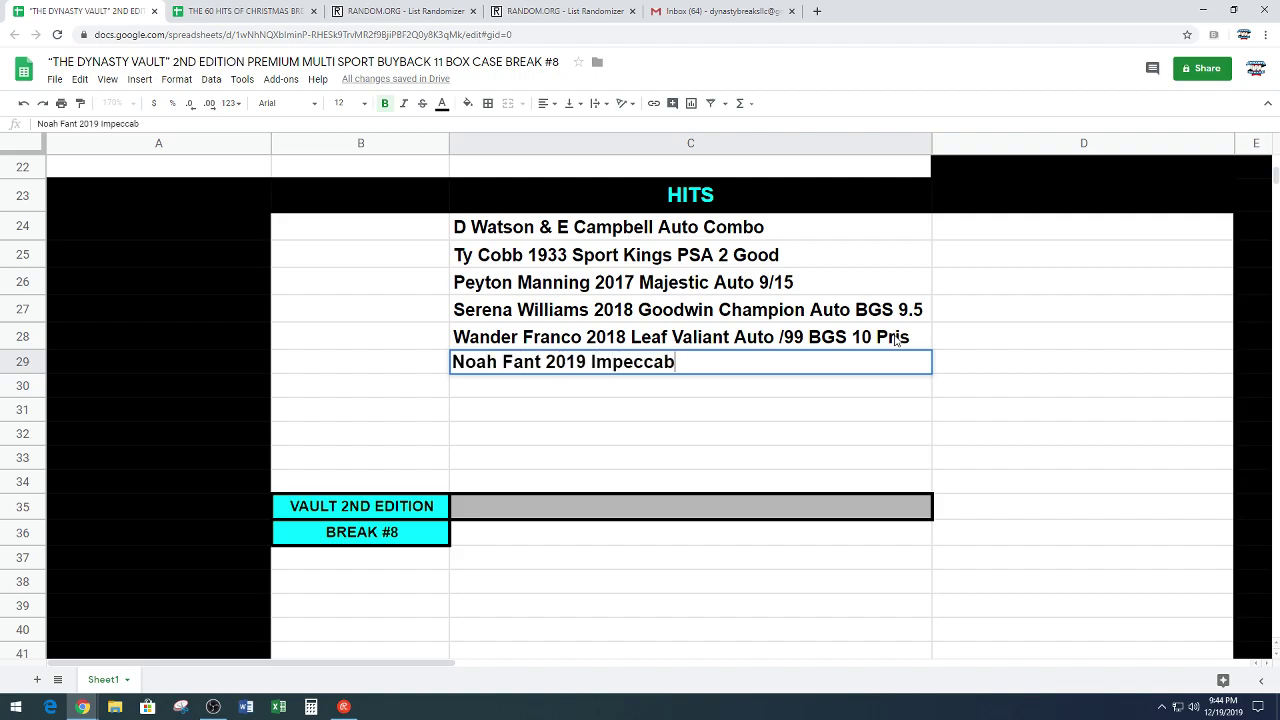
text(le Dual NFL Shi)
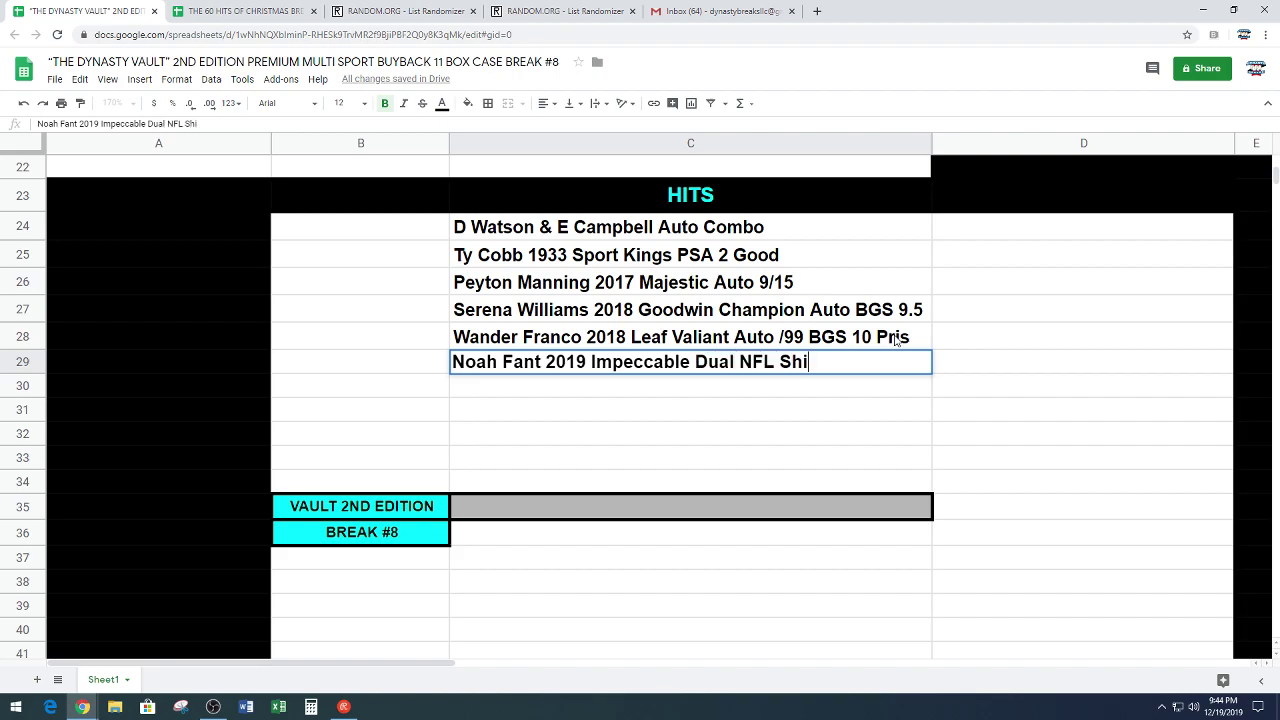
text(eld RPA 1/1)
key(Return)
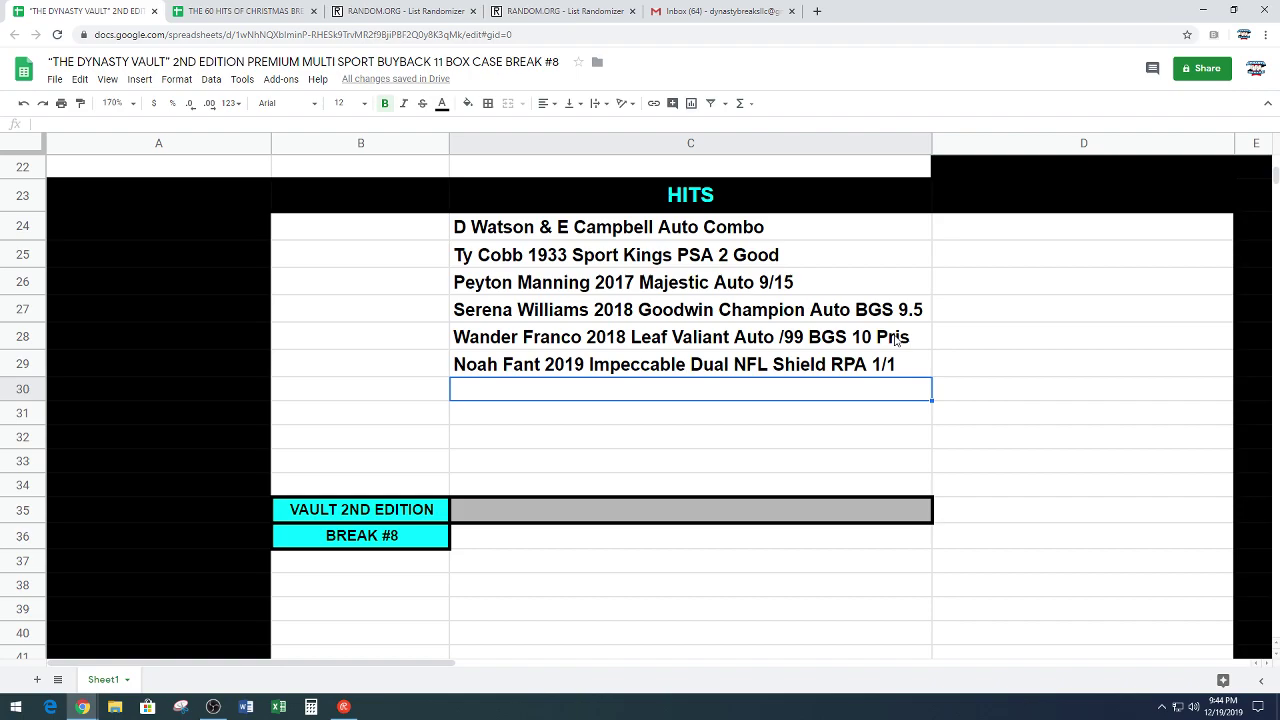
text(Randy Mos)
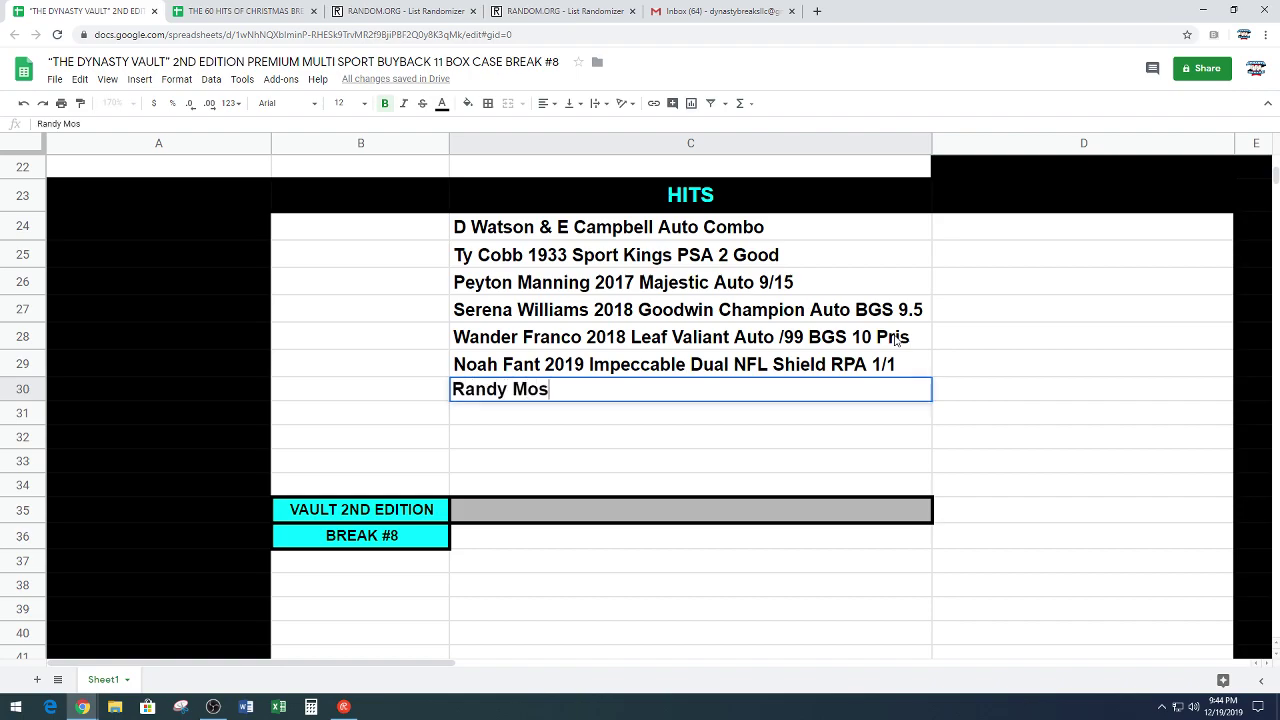
text(s 1999 SP Authen)
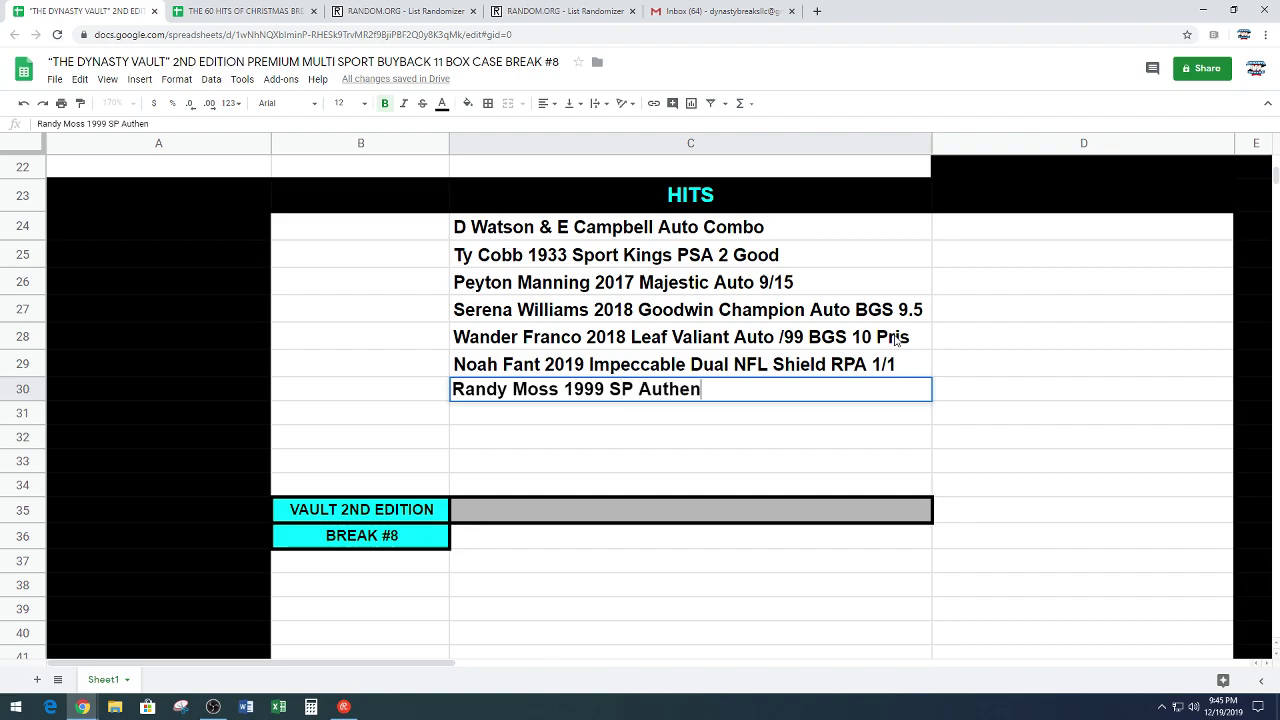
text(tic Auto BGS 9.5)
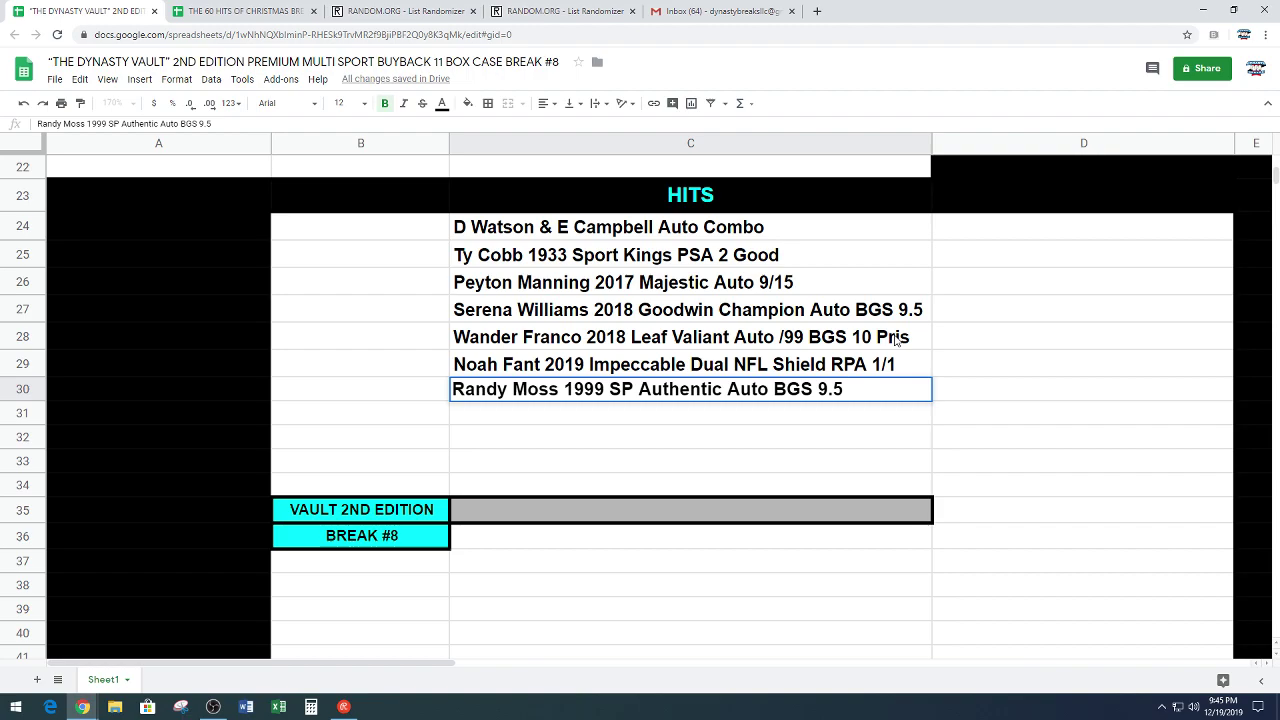
double_click(822, 254)
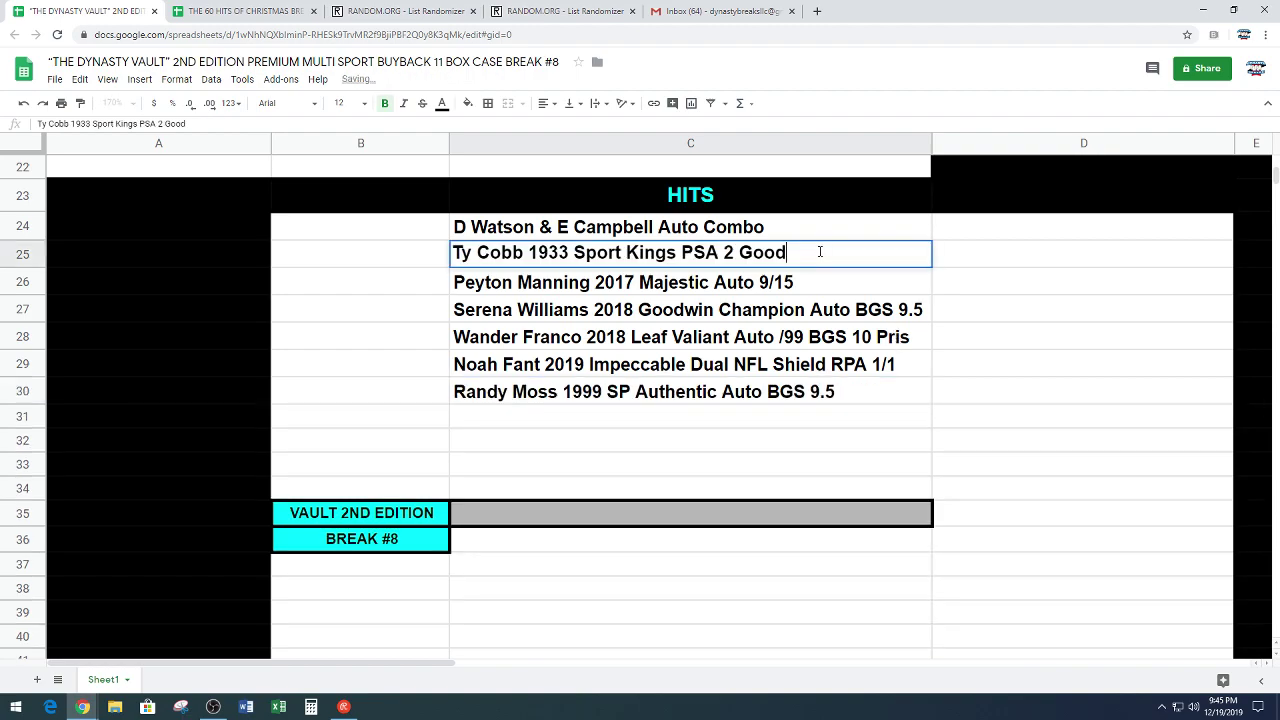
key(Left)
key(BackSpace)
key(BackSpace)
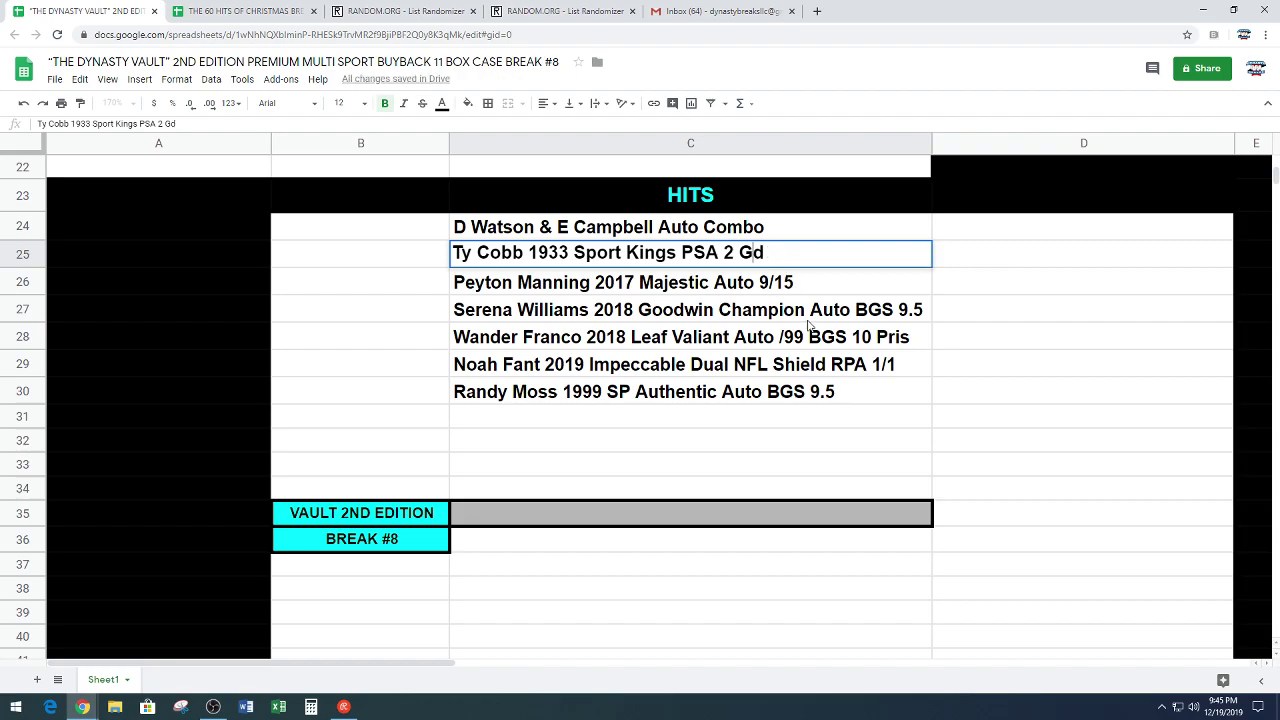
click(806, 318)
click(872, 400)
double_click(870, 390)
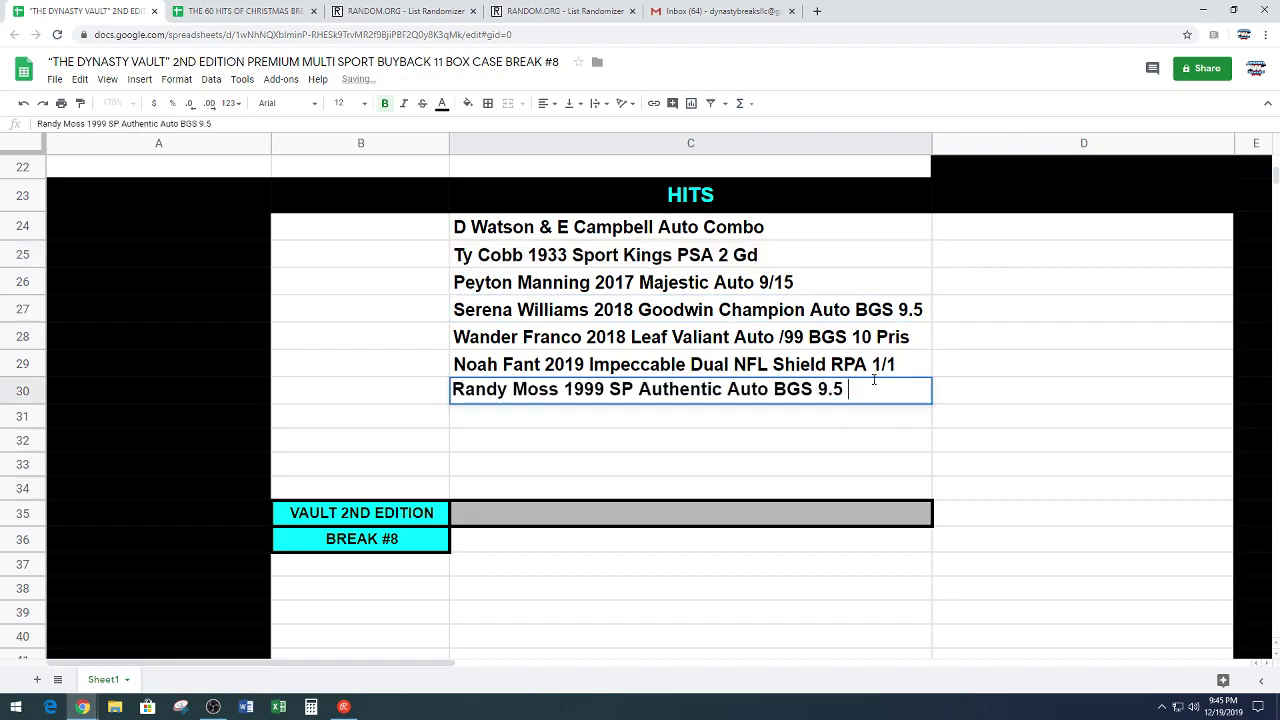
Step: Add 'Kobe Bryant/Elgin Baylor 2011 Black Bx Logoman Auto' in C31
click(812, 425)
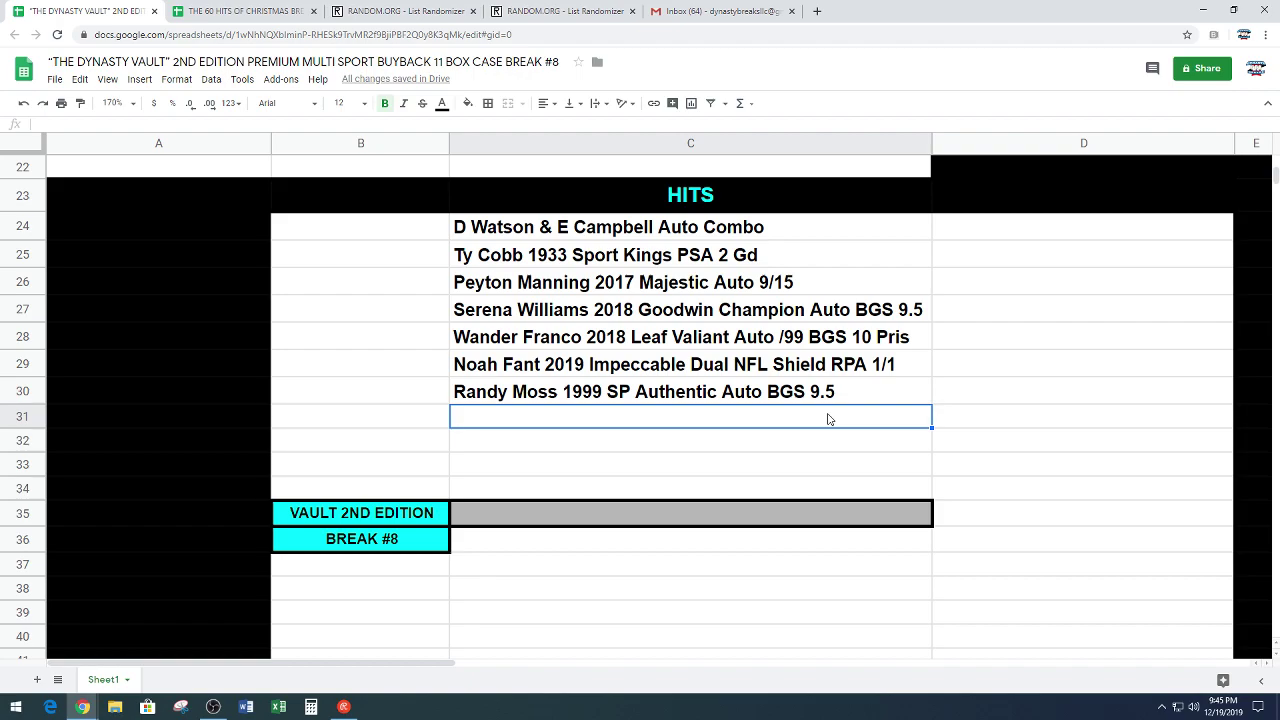
text(K)
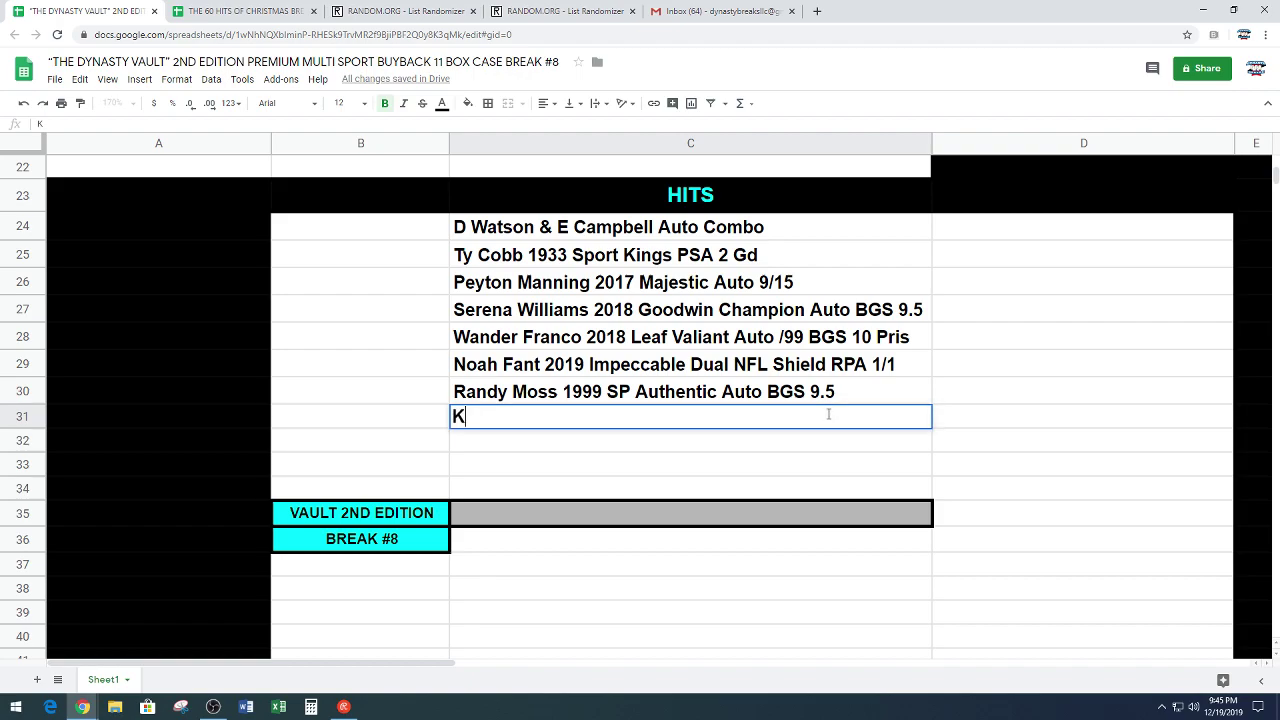
text(obe Bryany)
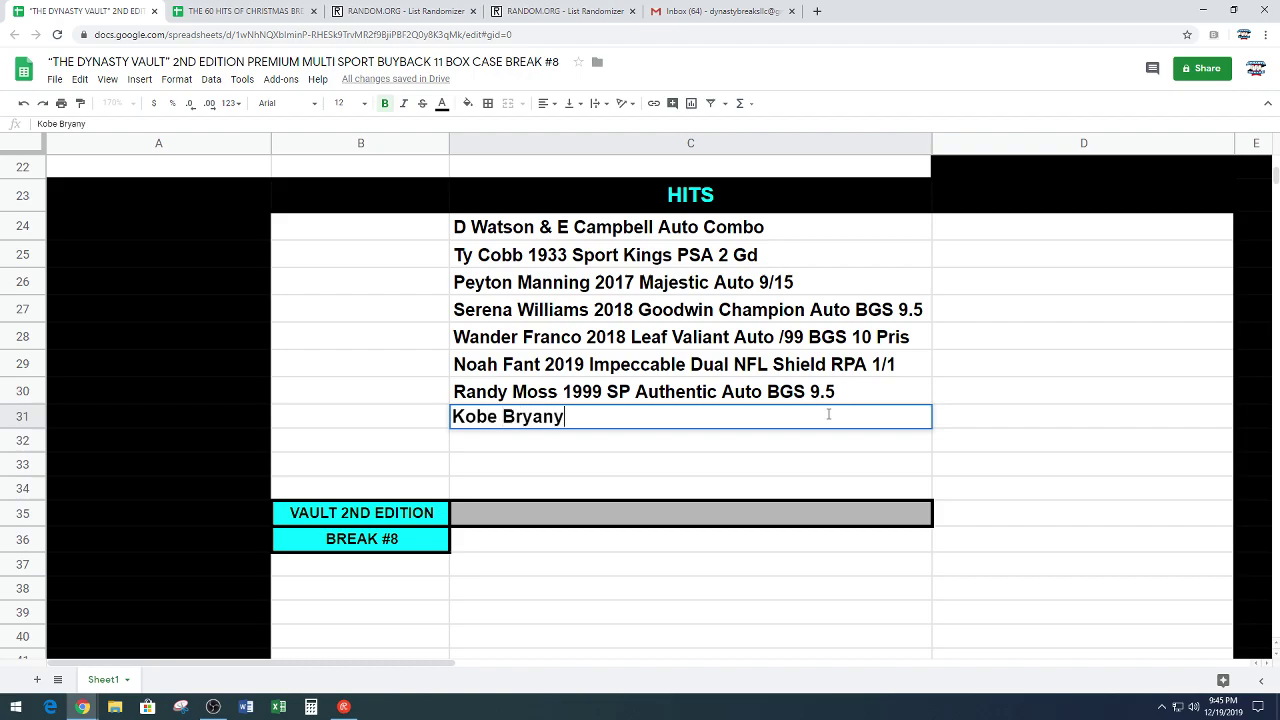
key(BackSpace)
text(t/Elgin Baylor )
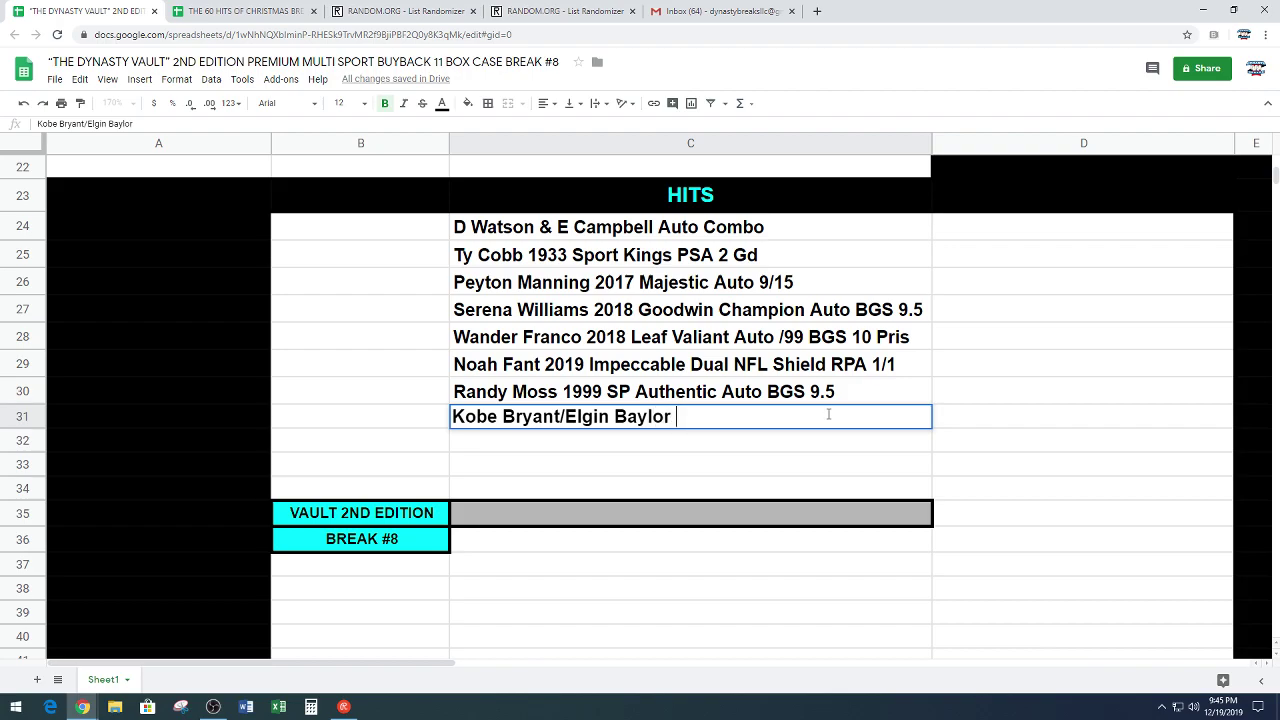
text(2011 Black Box)
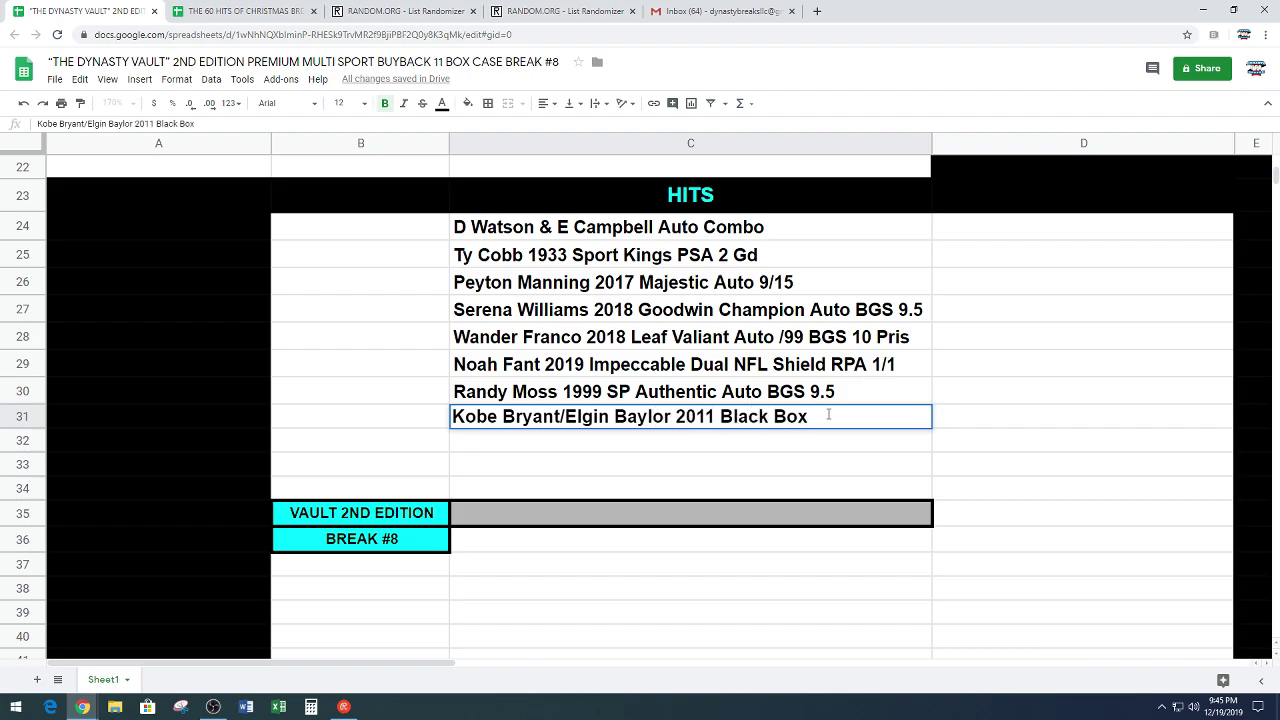
text( logoman A)
text(uto)
key(BackSpace)
text(to)
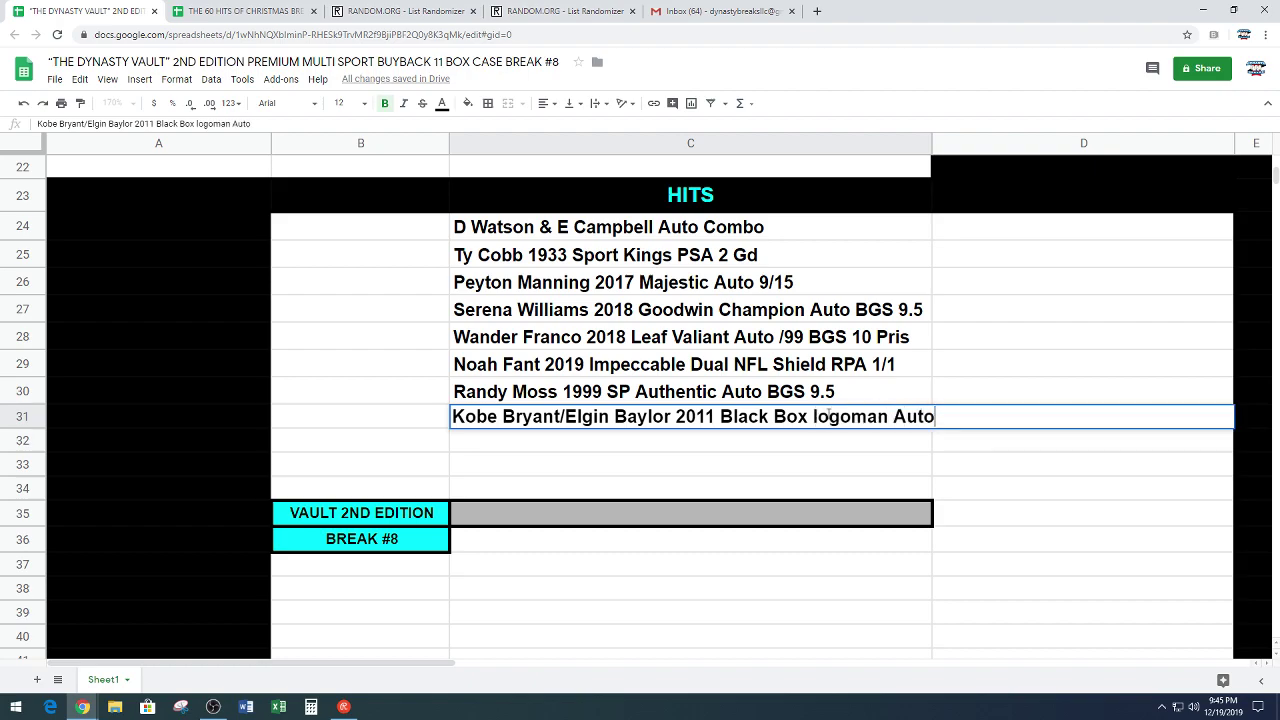
key(Return)
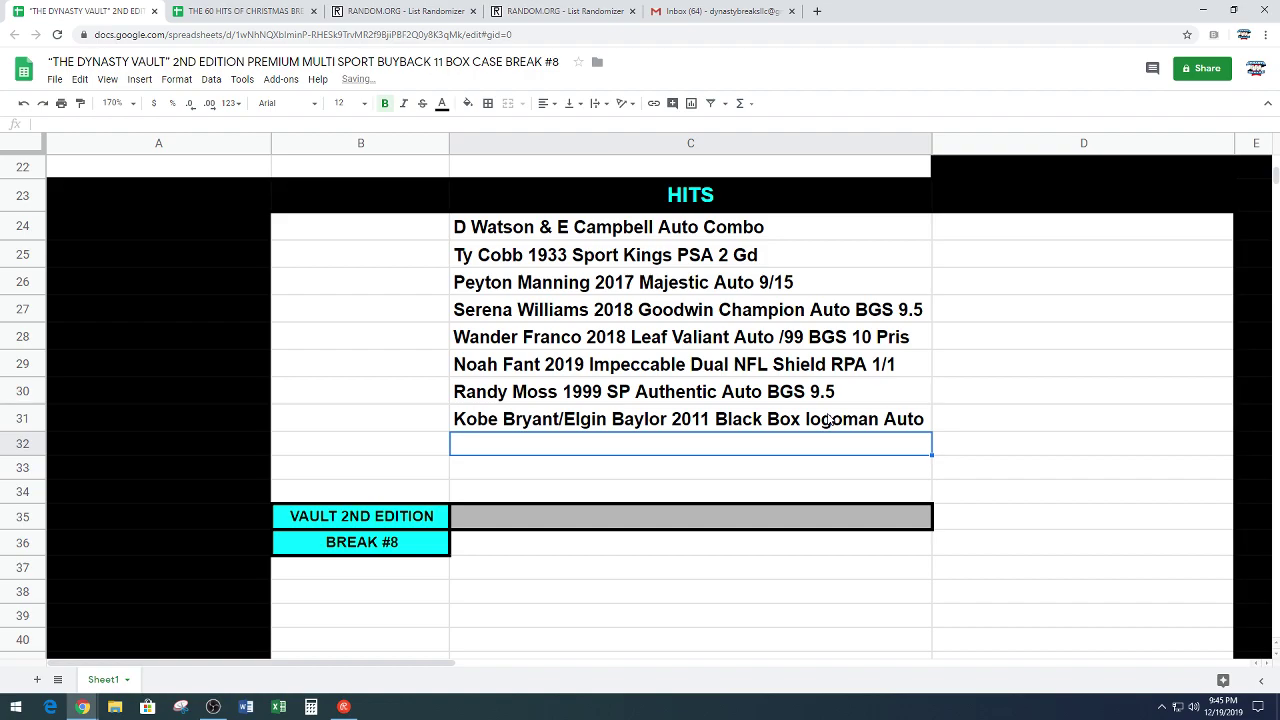
double_click(814, 419)
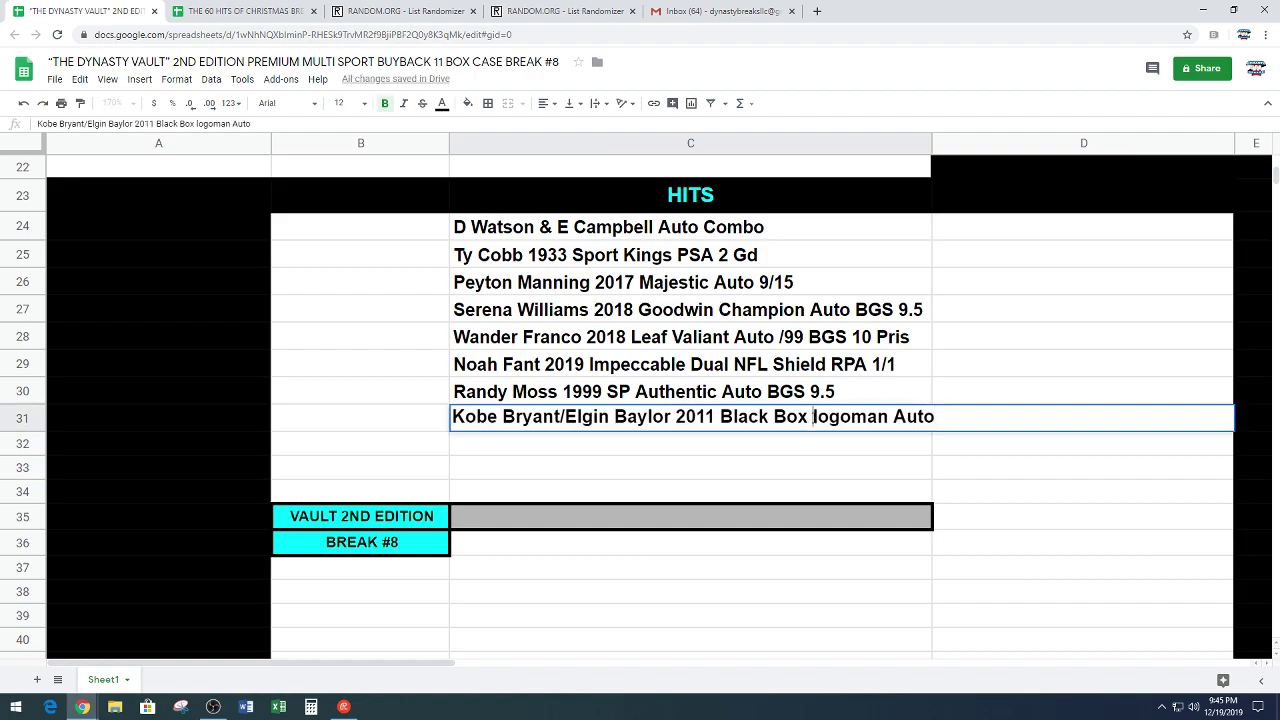
key(Delete)
text(L)
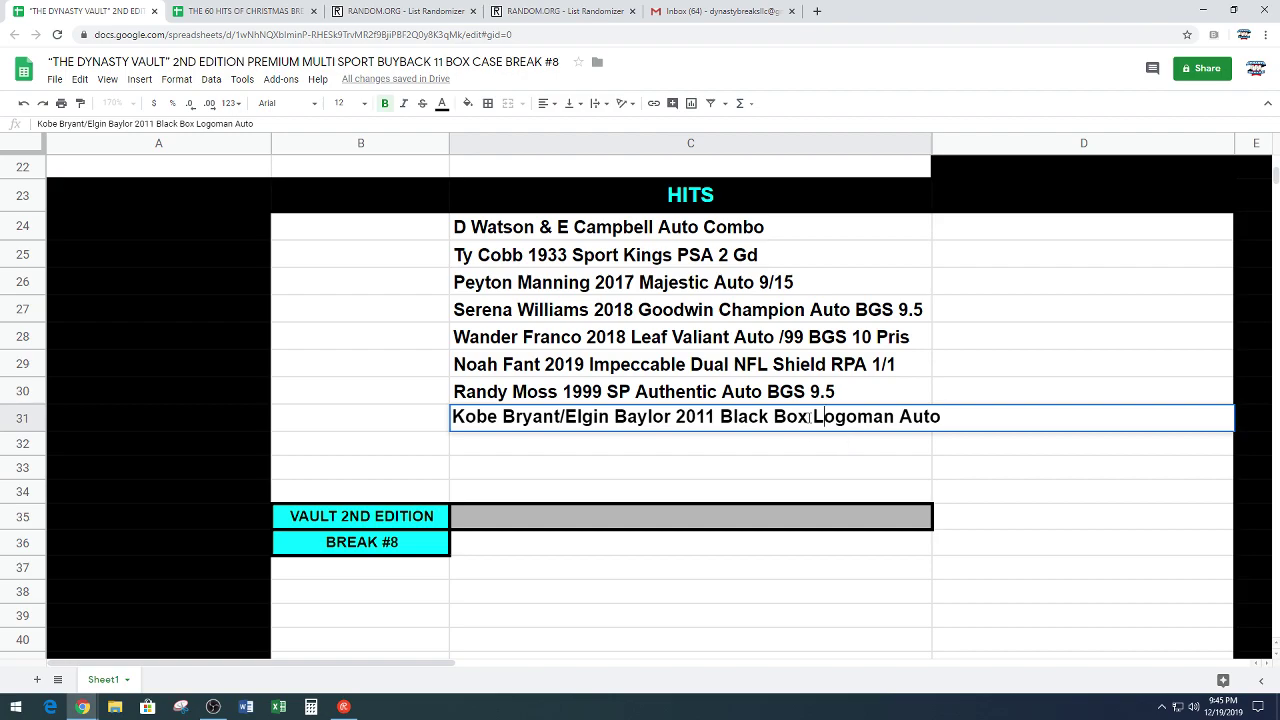
click(802, 416)
key(BackSpace)
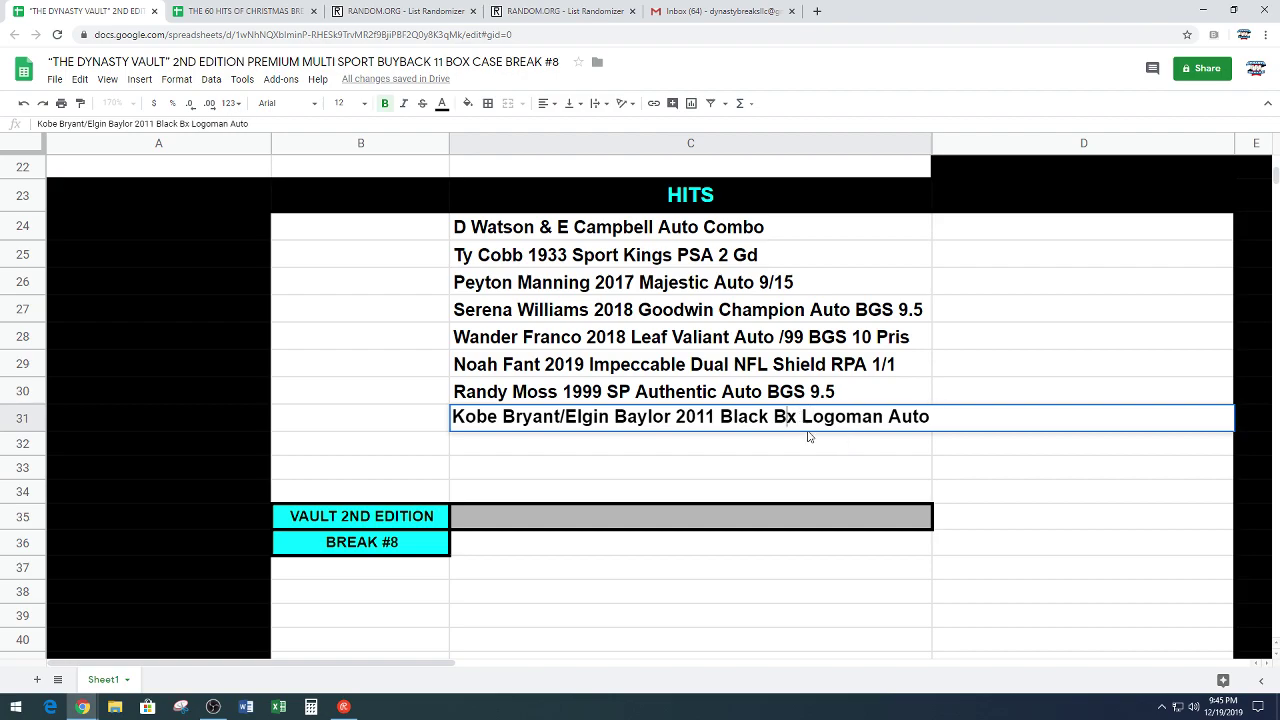
Step: Add the Cal Ripken/Tony Gwynn 2005 Donruss dual auto and 'Joe Louis 1948 Leaf PSA 3 Vg' hits
click(613, 450)
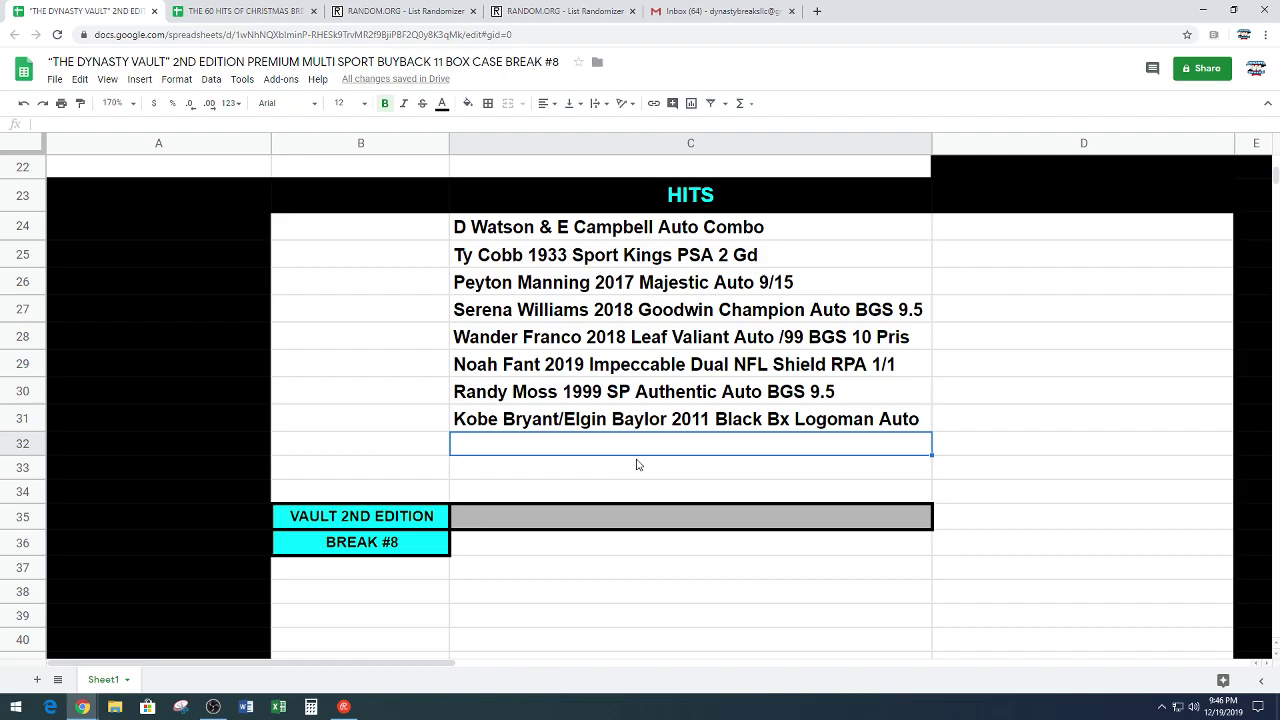
text(Cal )
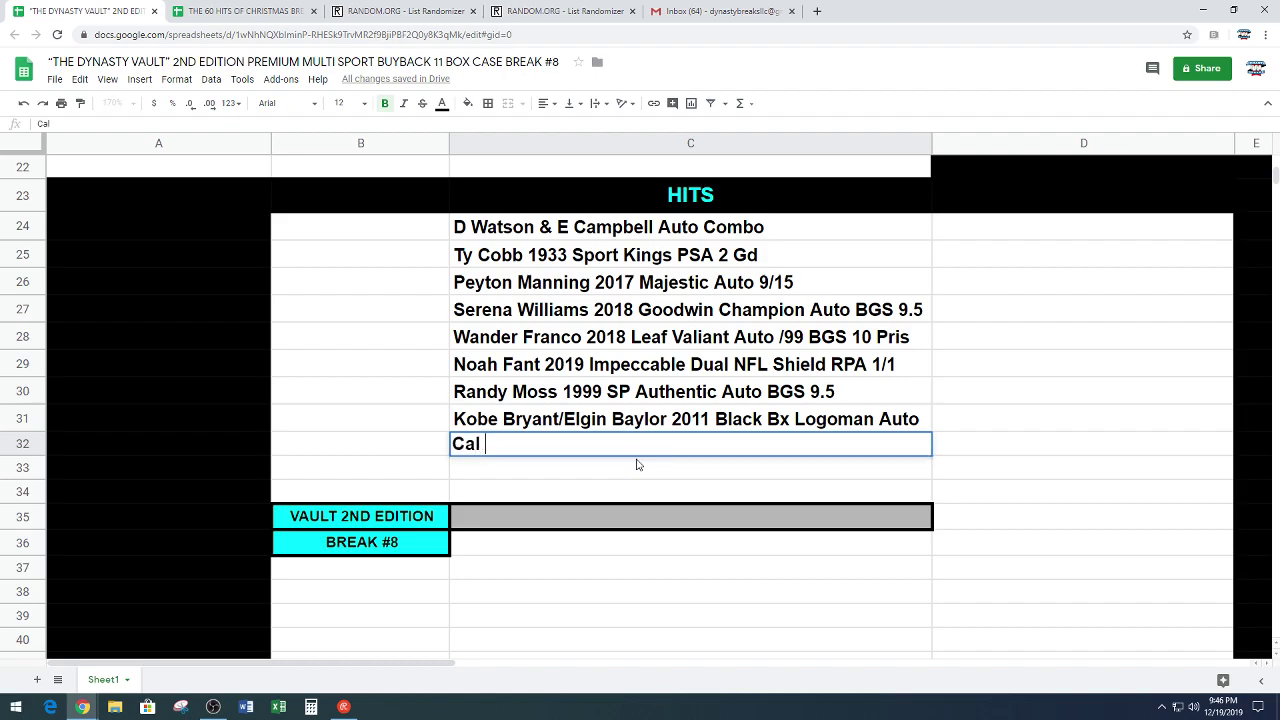
text(Ripken/Tony Gwynn 2005)
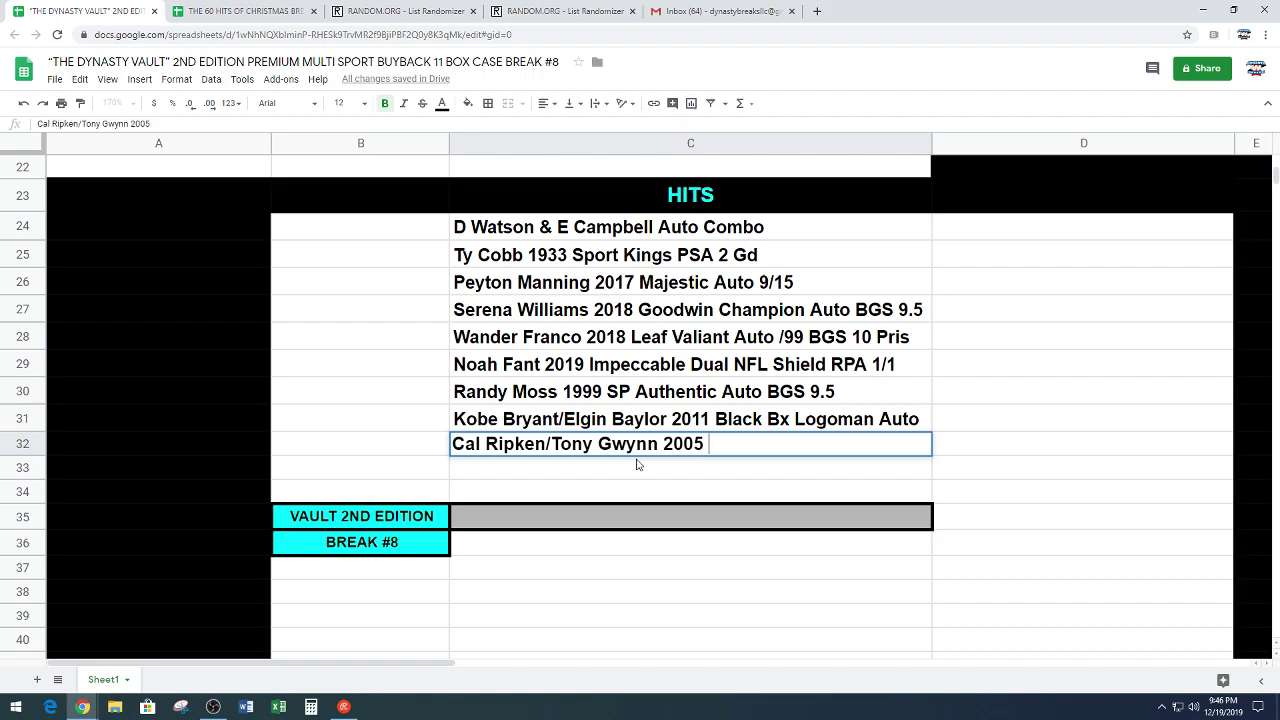
text(Donruss Dual Auto)
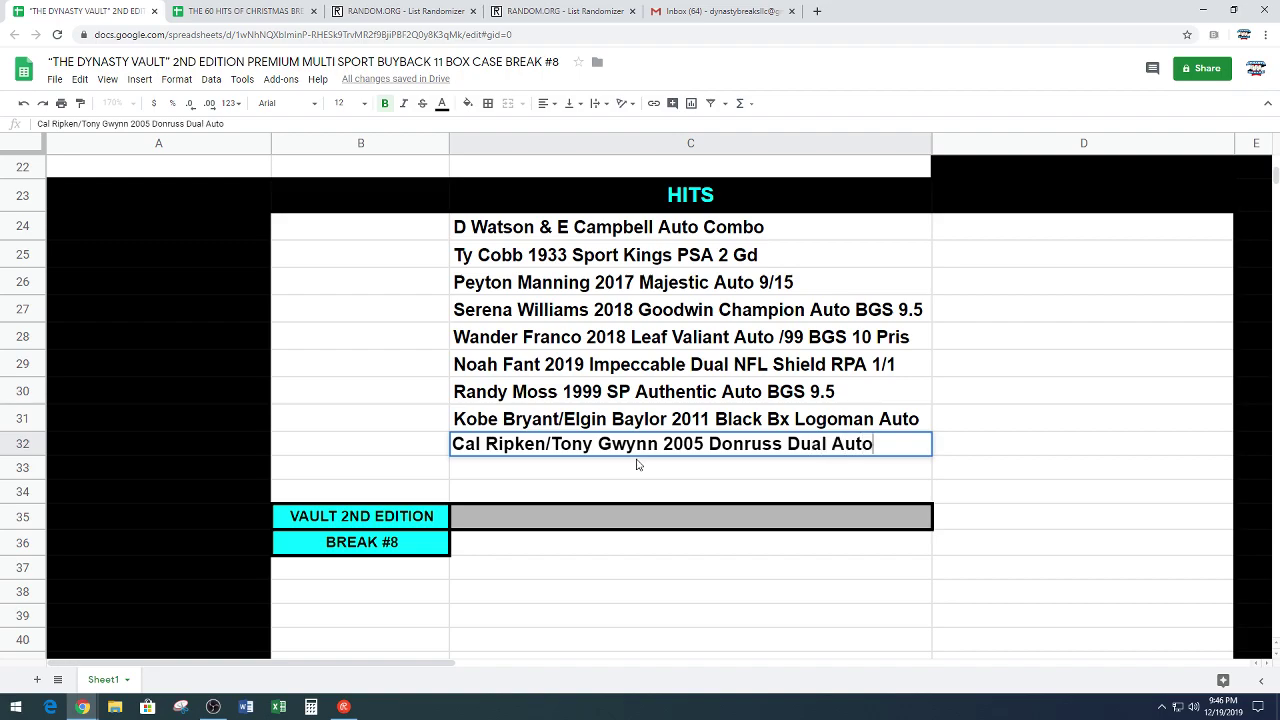
key(Return)
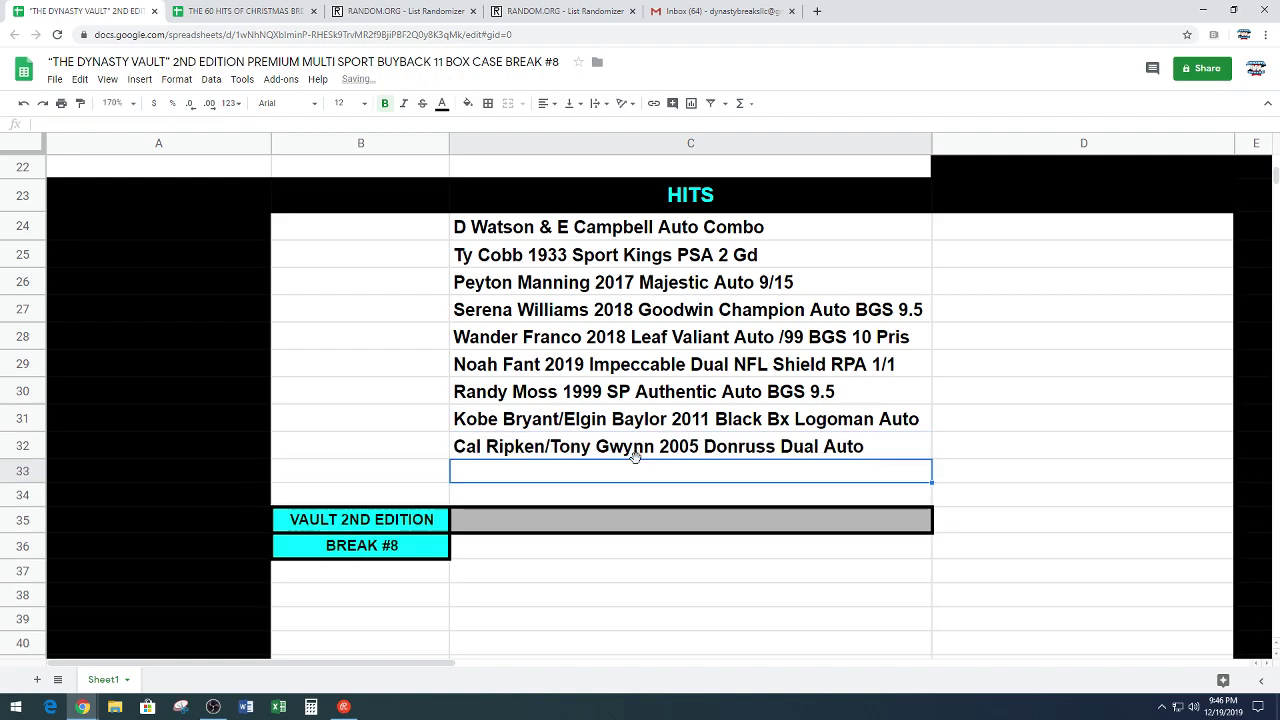
text(Joe L)
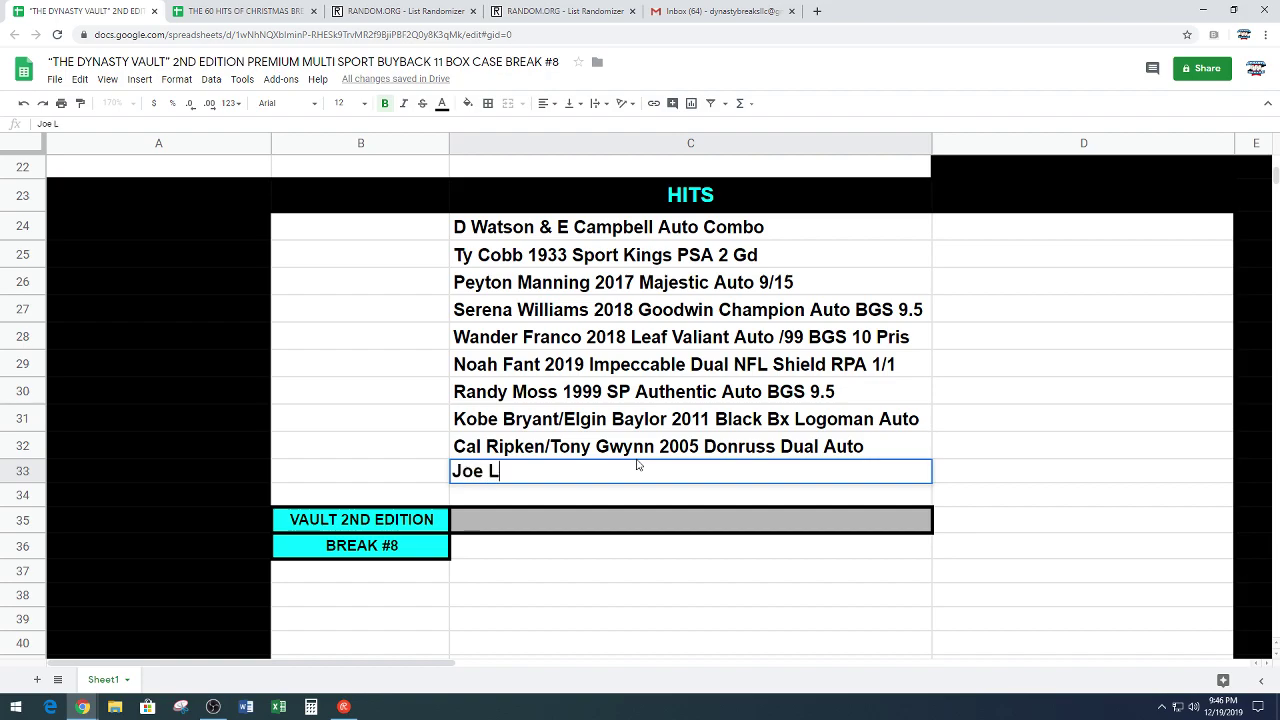
text(ouis 1948 Le)
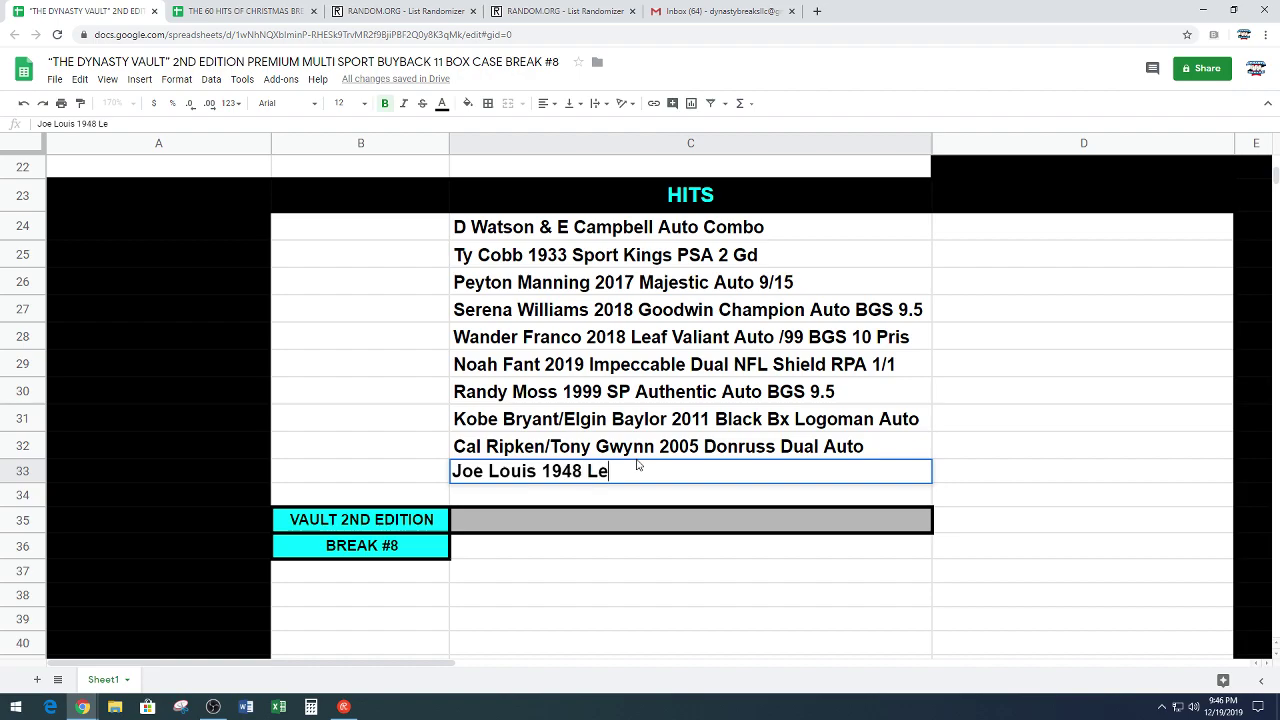
text(af PSA 3 V)
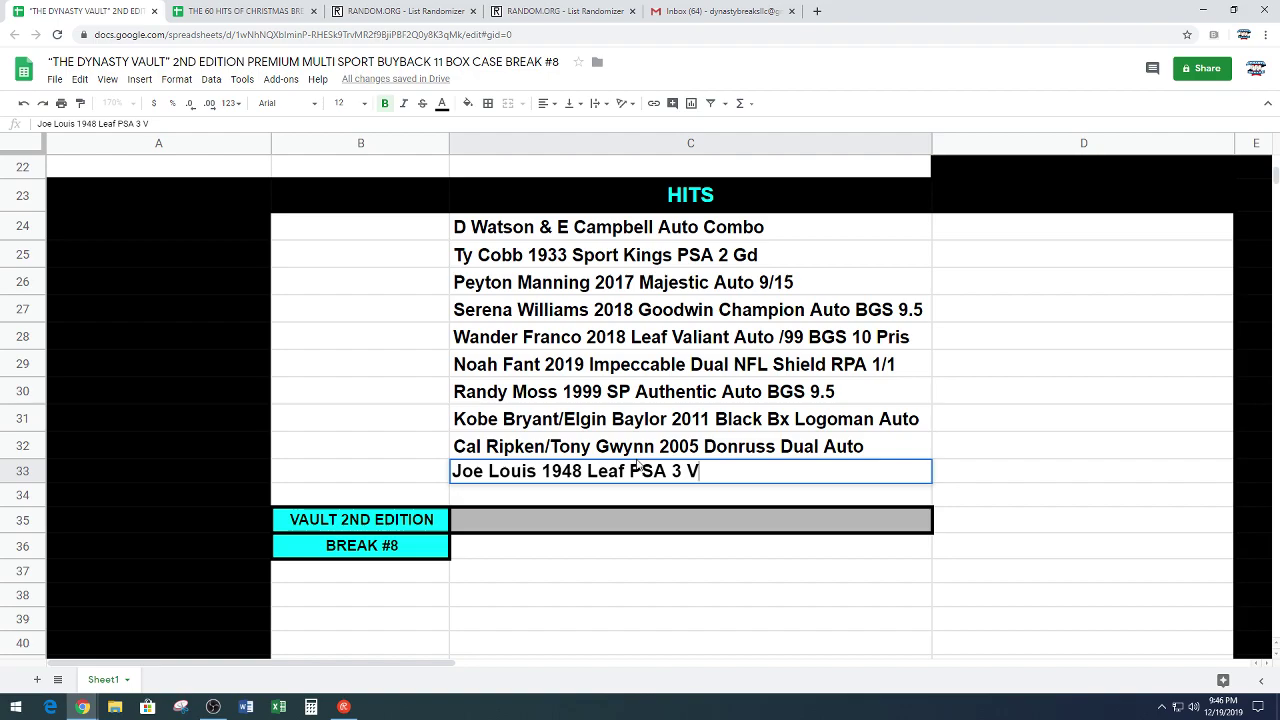
text(G)
key(BackSpace)
text(g)
key(Return)
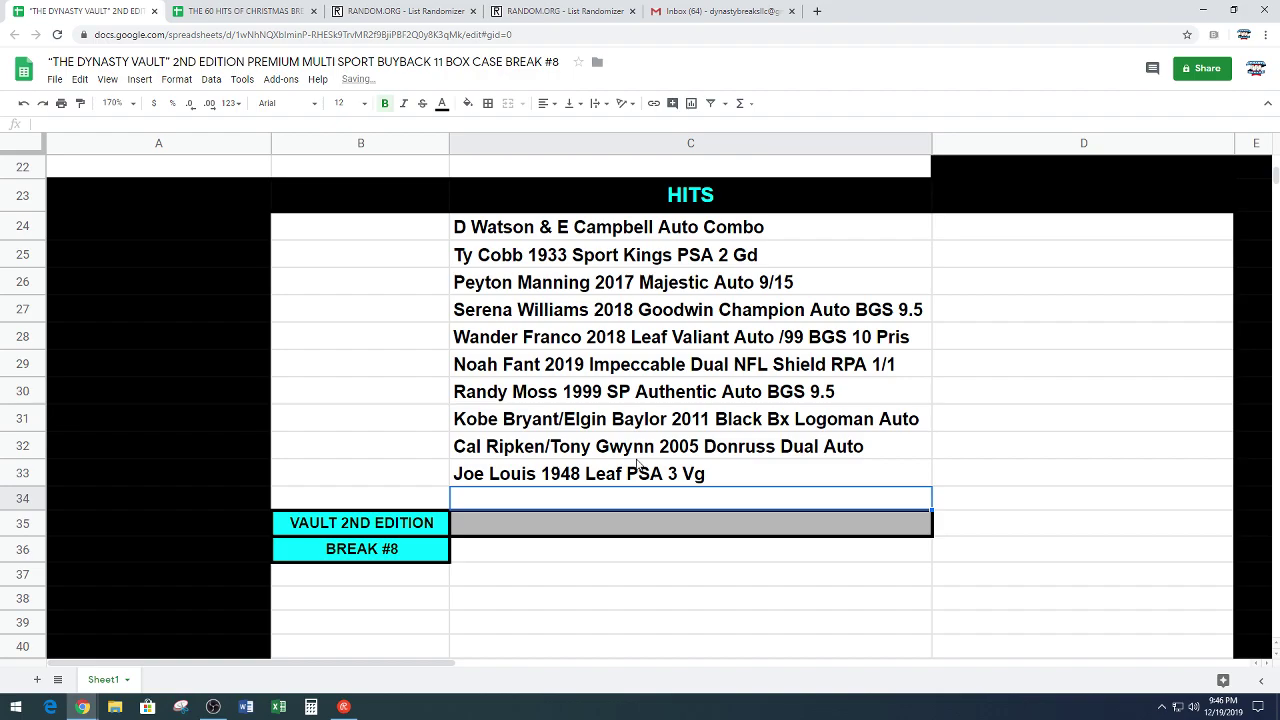
Step: Add 'Lamar Jackson 2018 Origins Silver Ink Auto 8/25 Jsy #' to the end of the HITS list
text(2018)
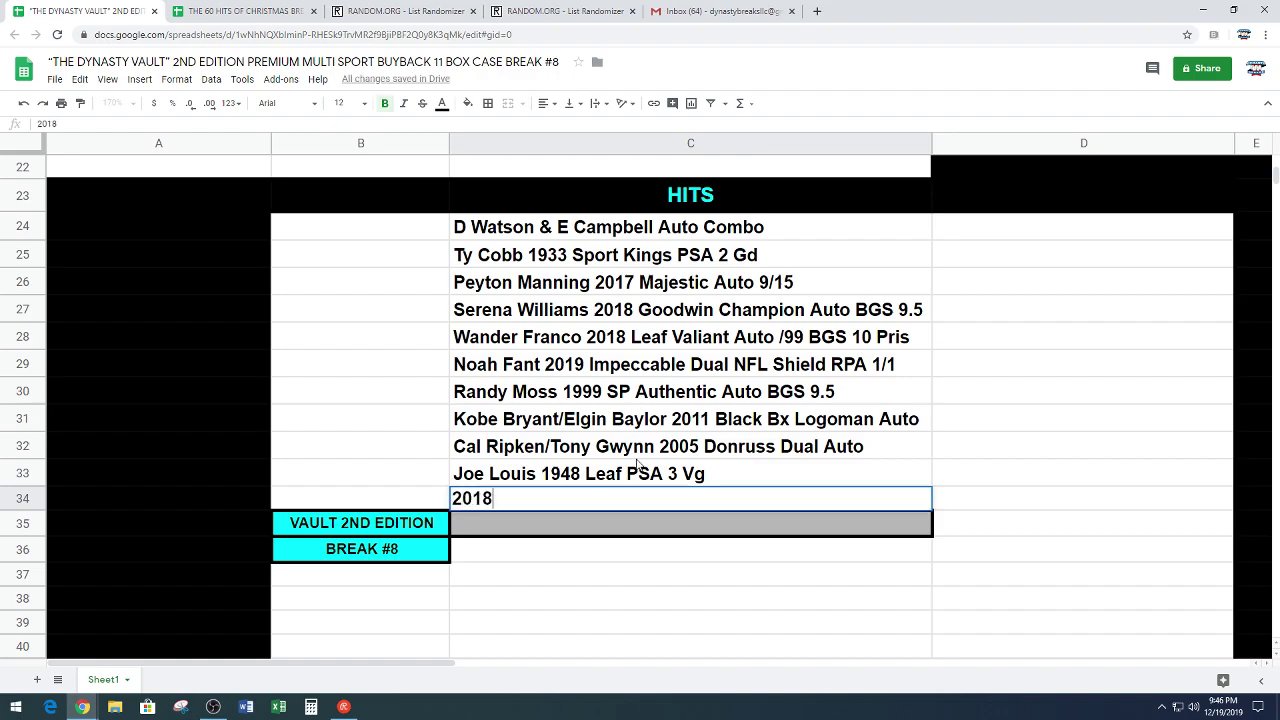
key(BackSpace)
key(BackSpace)
key(BackSpace)
key(BackSpace)
text(Lamar Jac)
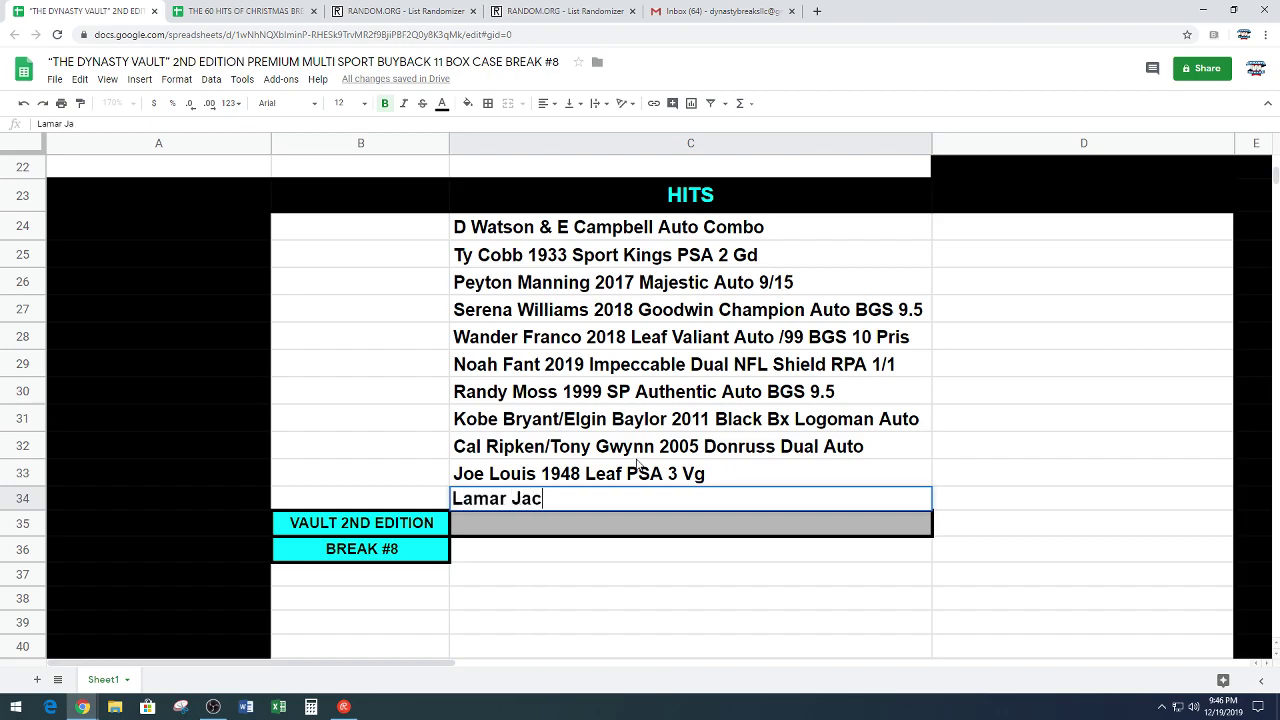
text(kson 2018 )
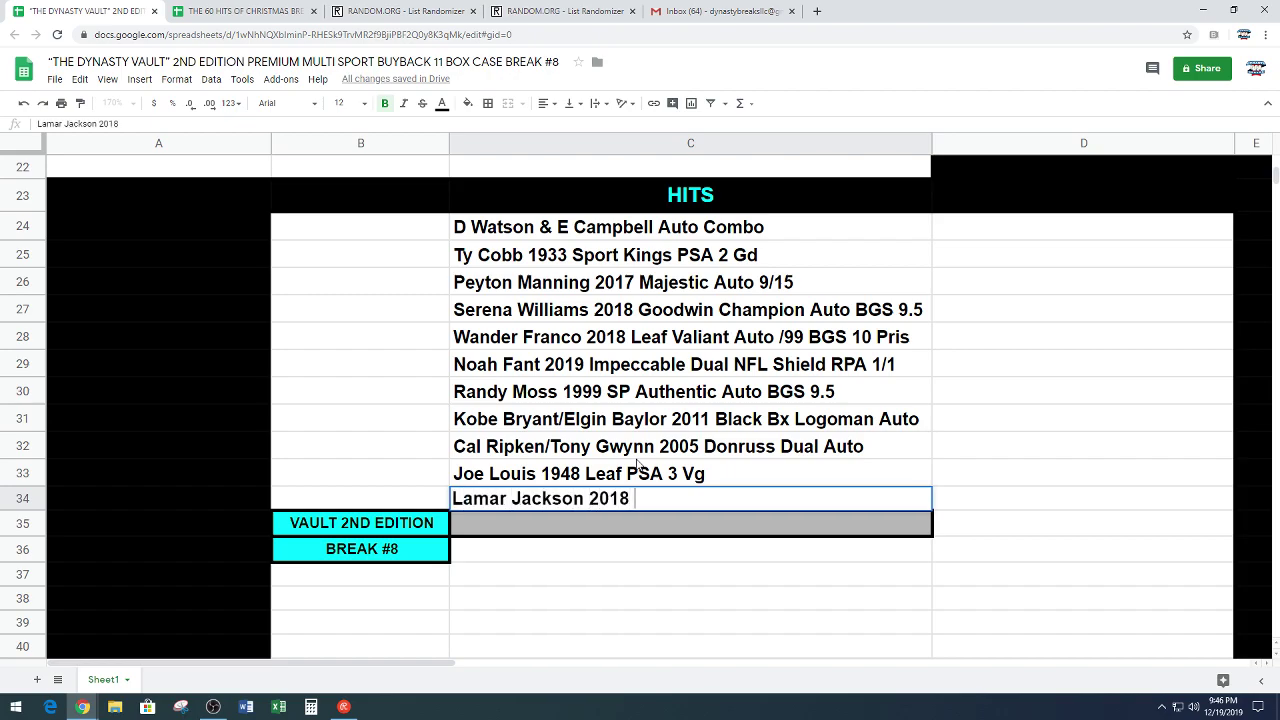
text(Origins)
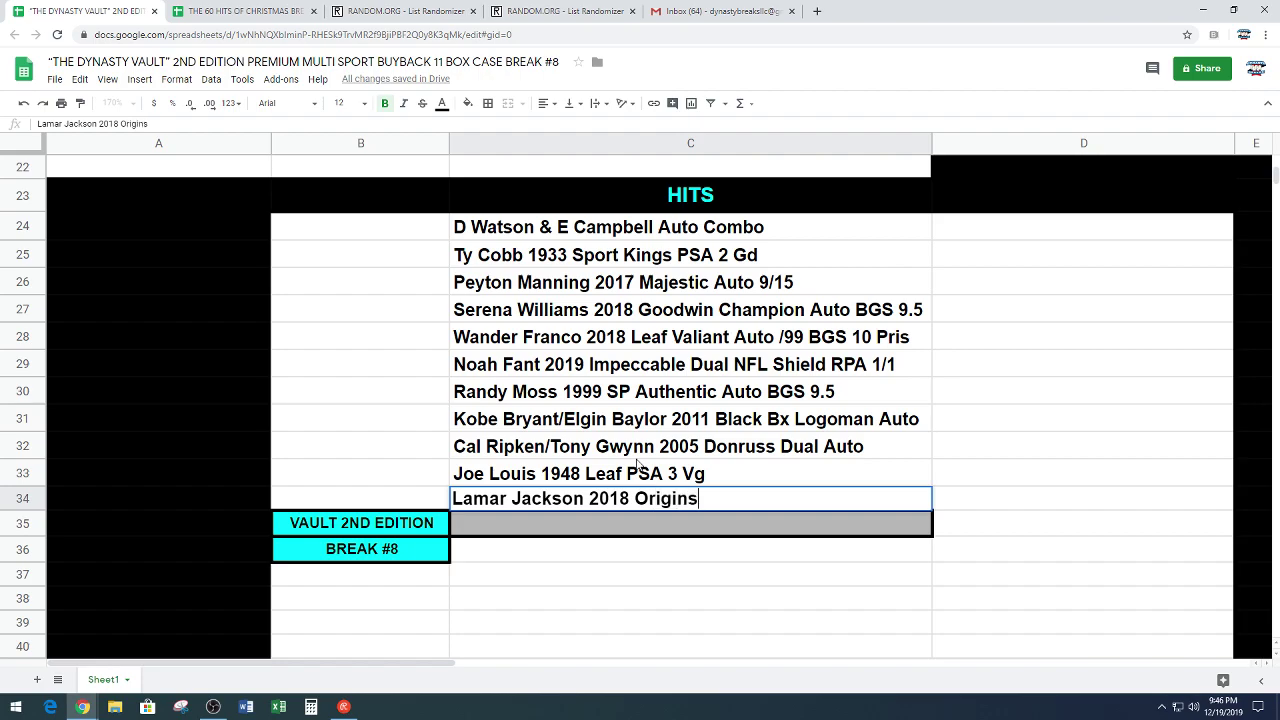
text( Silver Ink Auto)
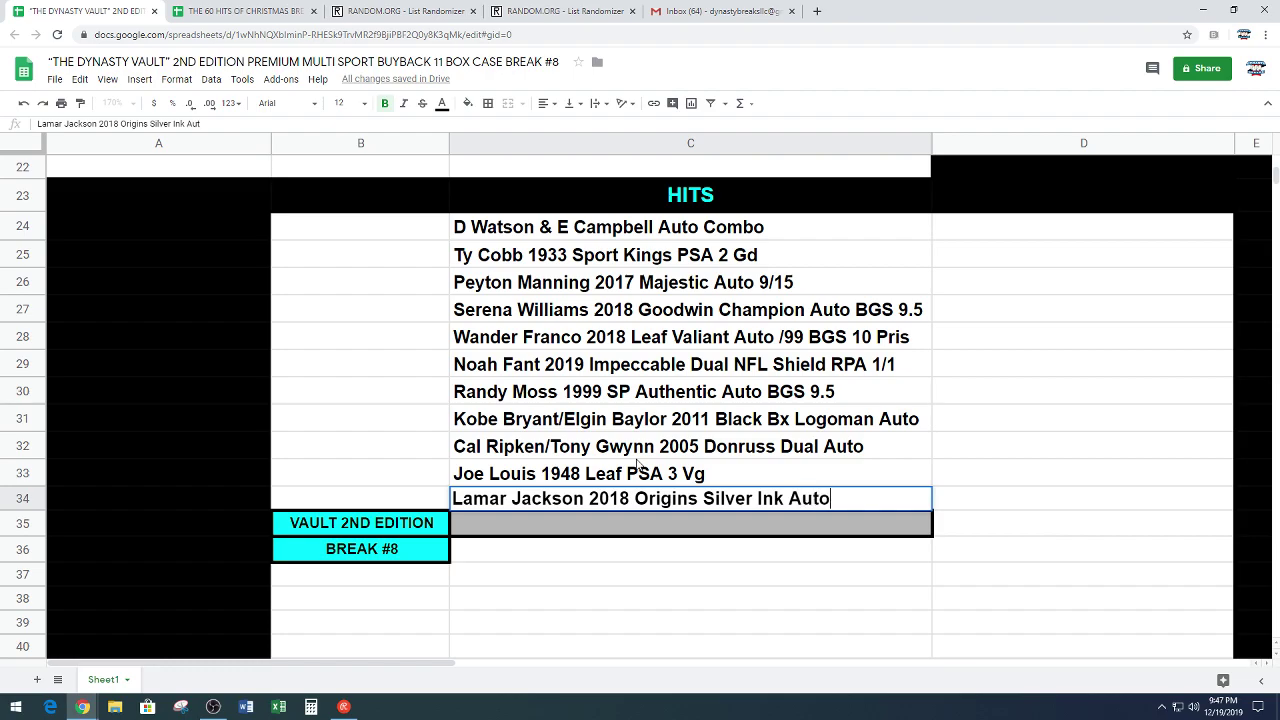
text( 8/25 Jsy)
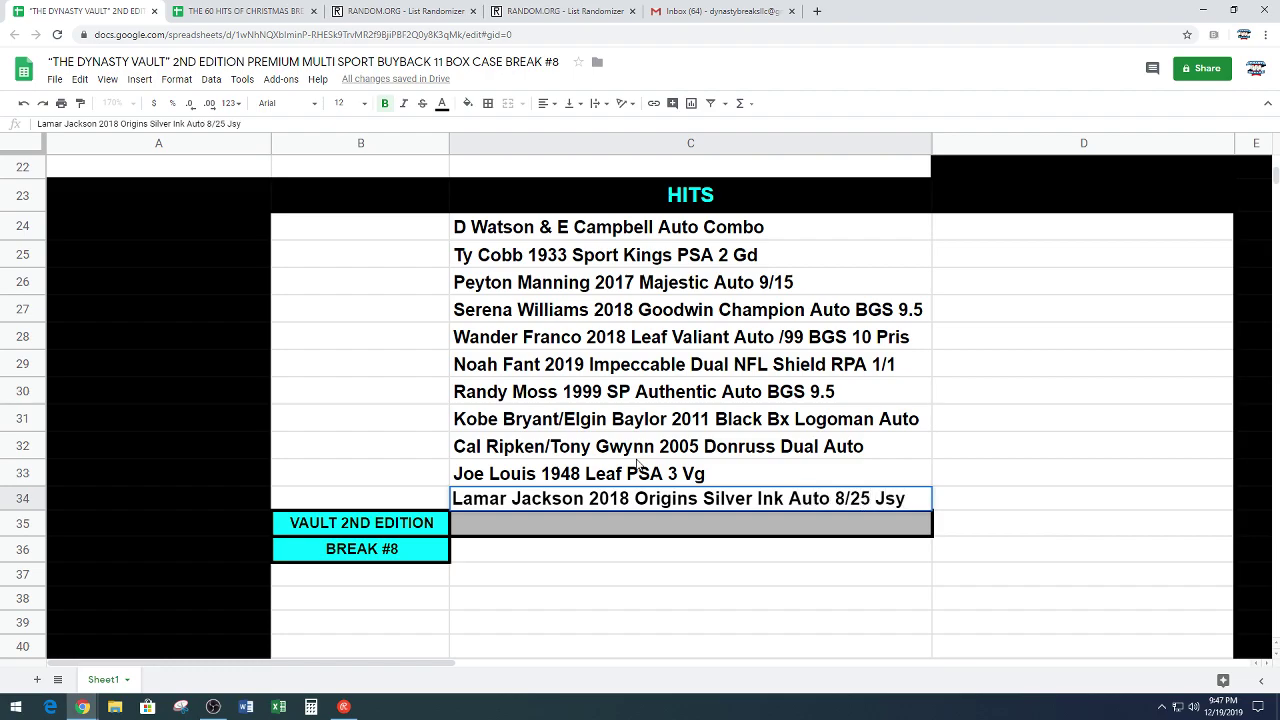
key(BackSpace)
text(y #)
key(Return)
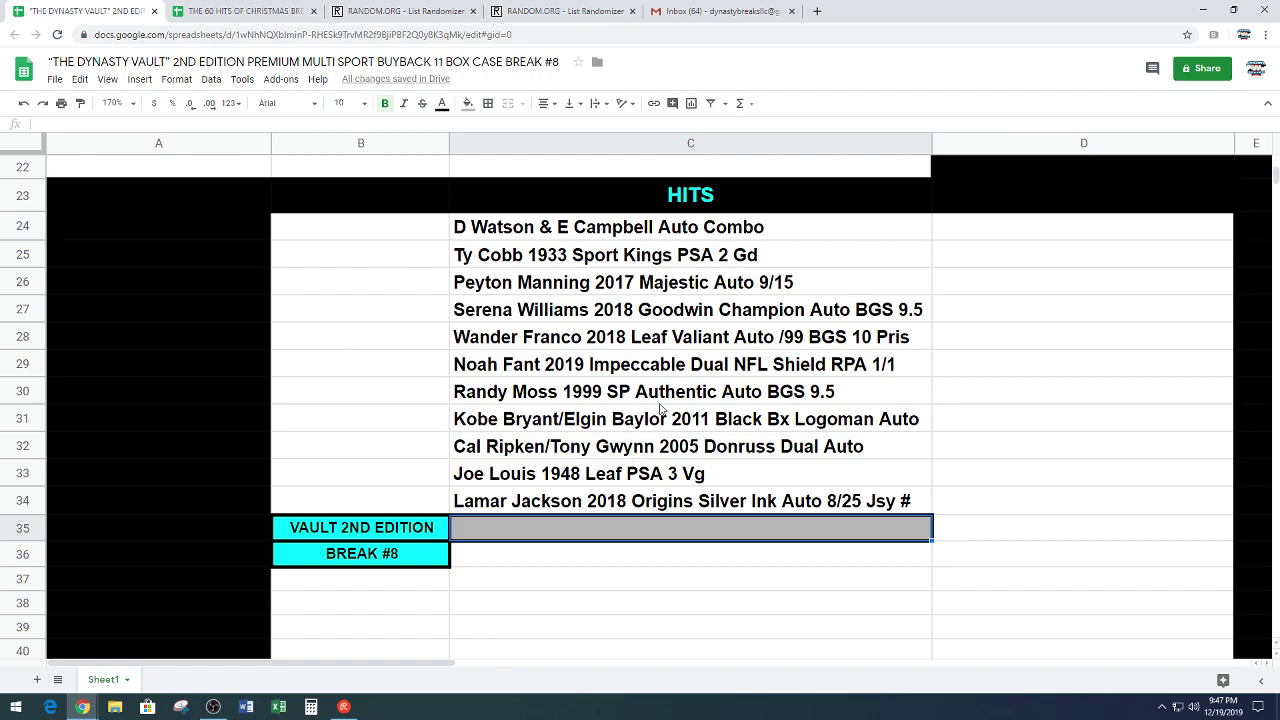
Step: Scroll back up to the pick list at row 1, then switch to another application
scroll(659, 409, up, 7)
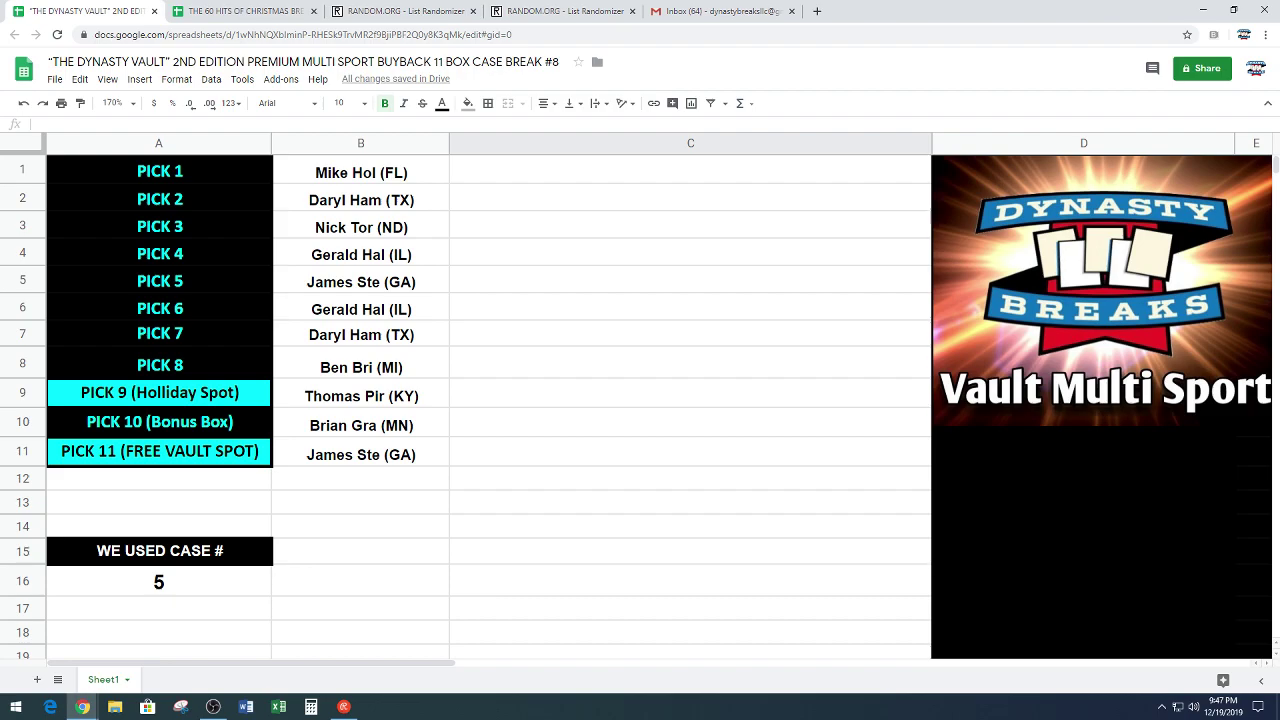
key(alt+Tab)
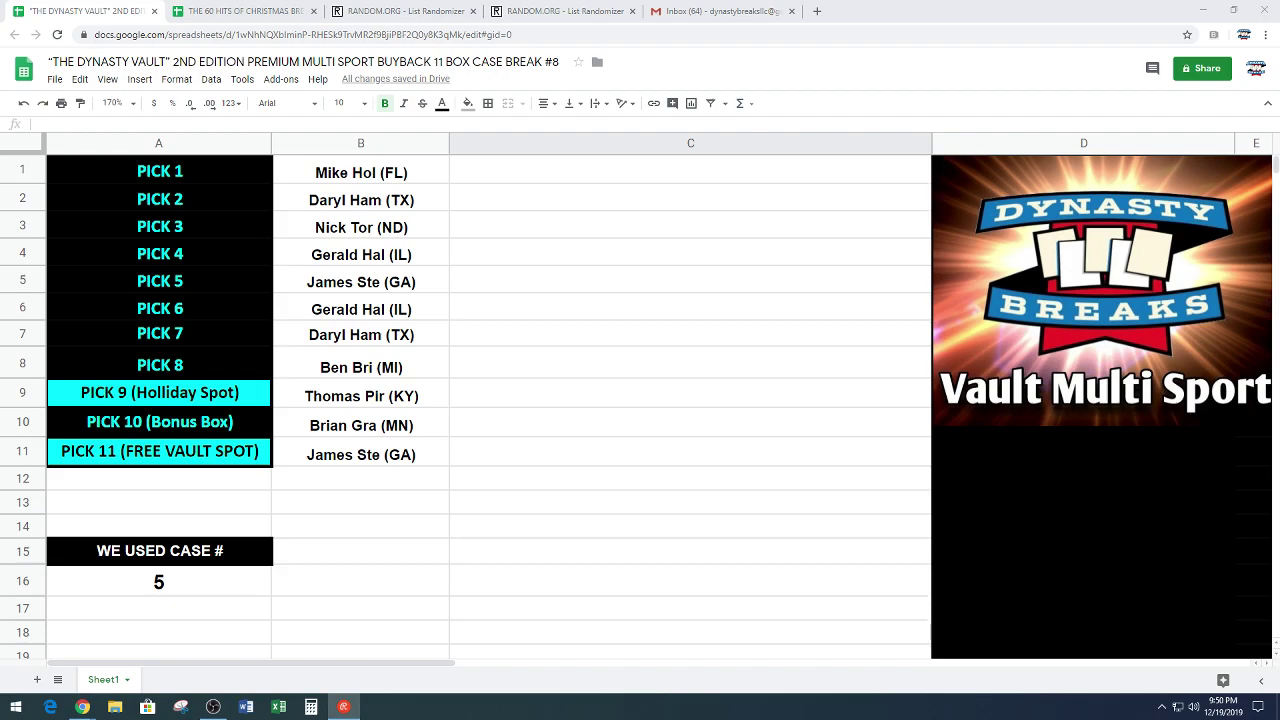
Step: Scroll down until rows 22–40 with the eleven-card HITS list are visible
scroll(474, 406, down, 5)
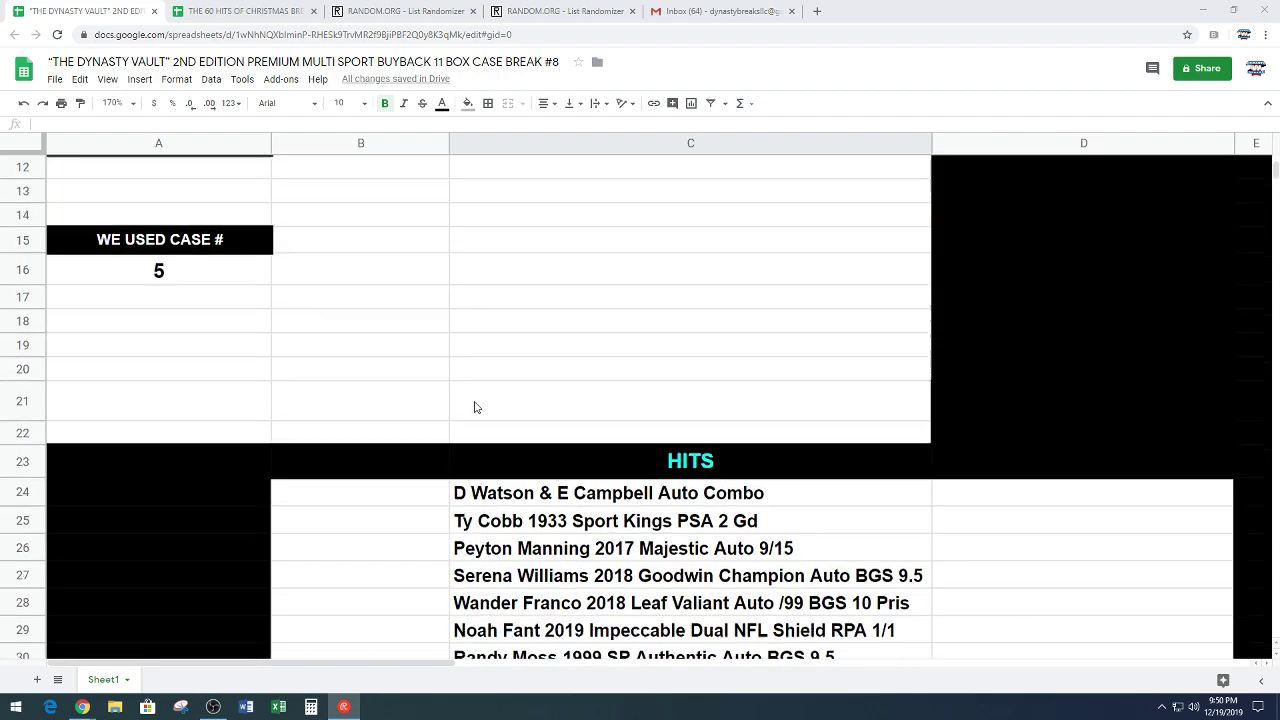
scroll(474, 406, down, 2)
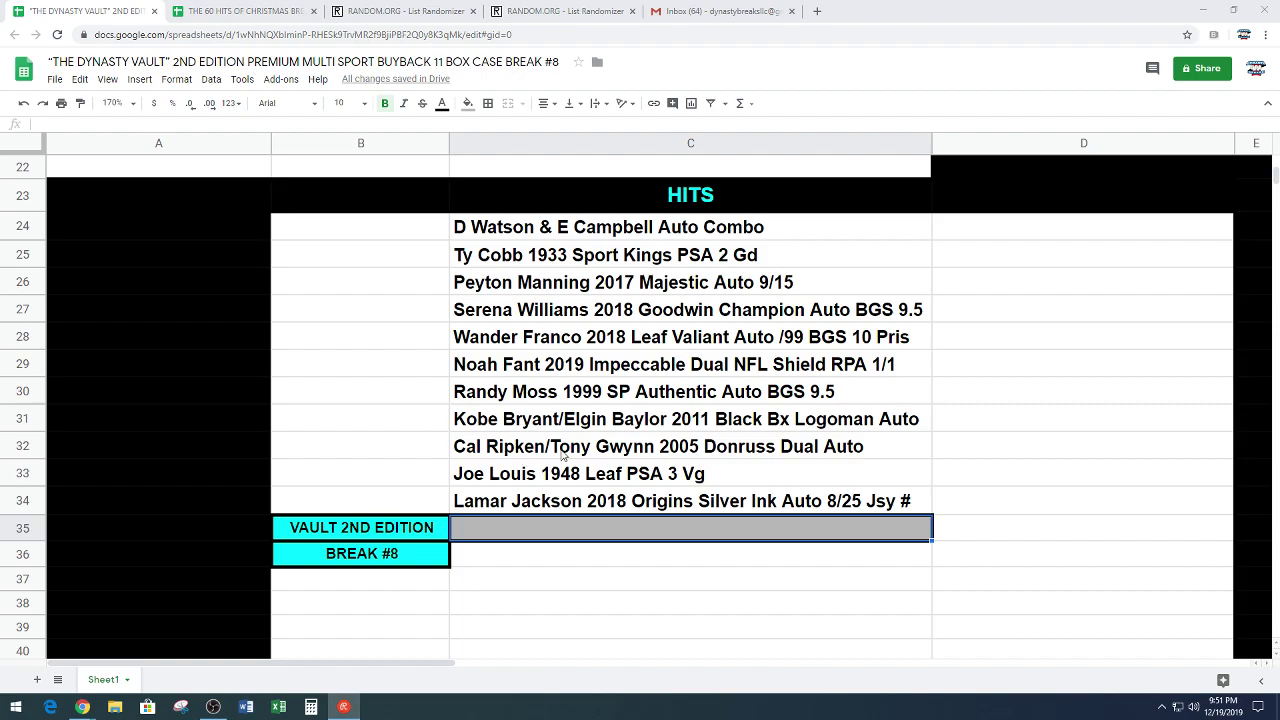
Step: Put the Ty Cobb 1933 Sport Kings PSA 2 Gd card beside PICK 1 and centre it
click(738, 263)
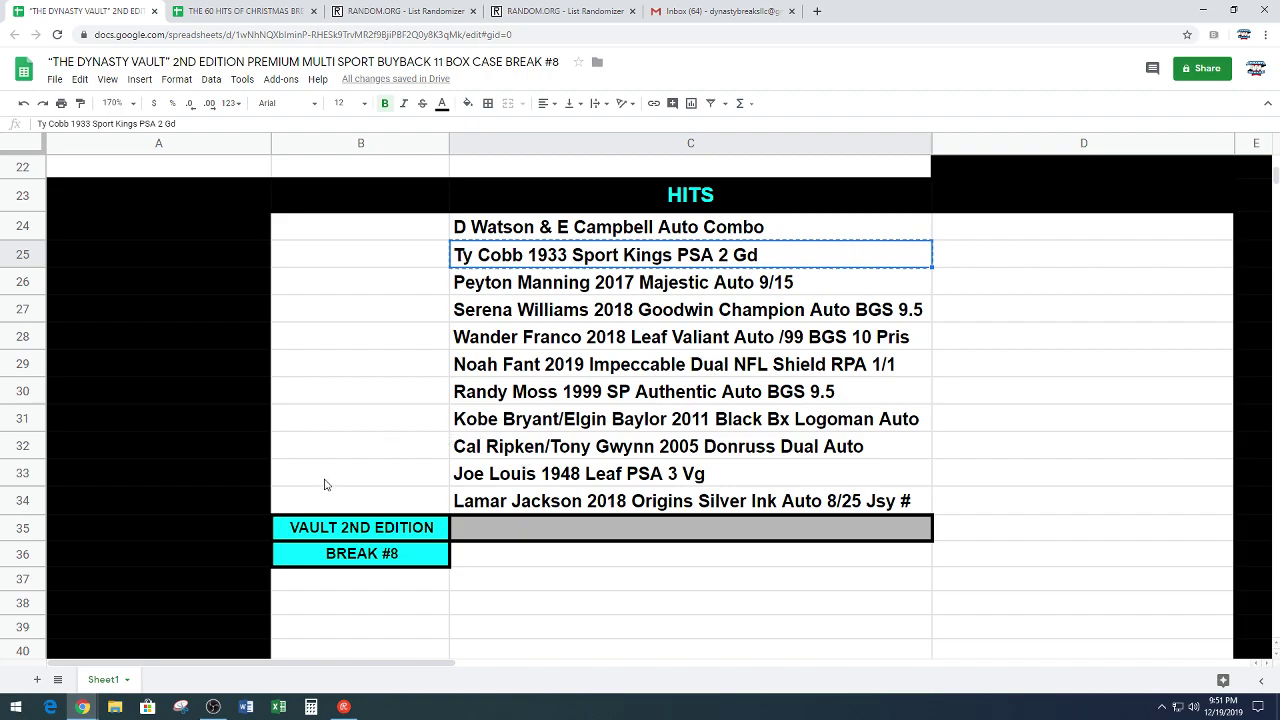
scroll(324, 484, up, 3)
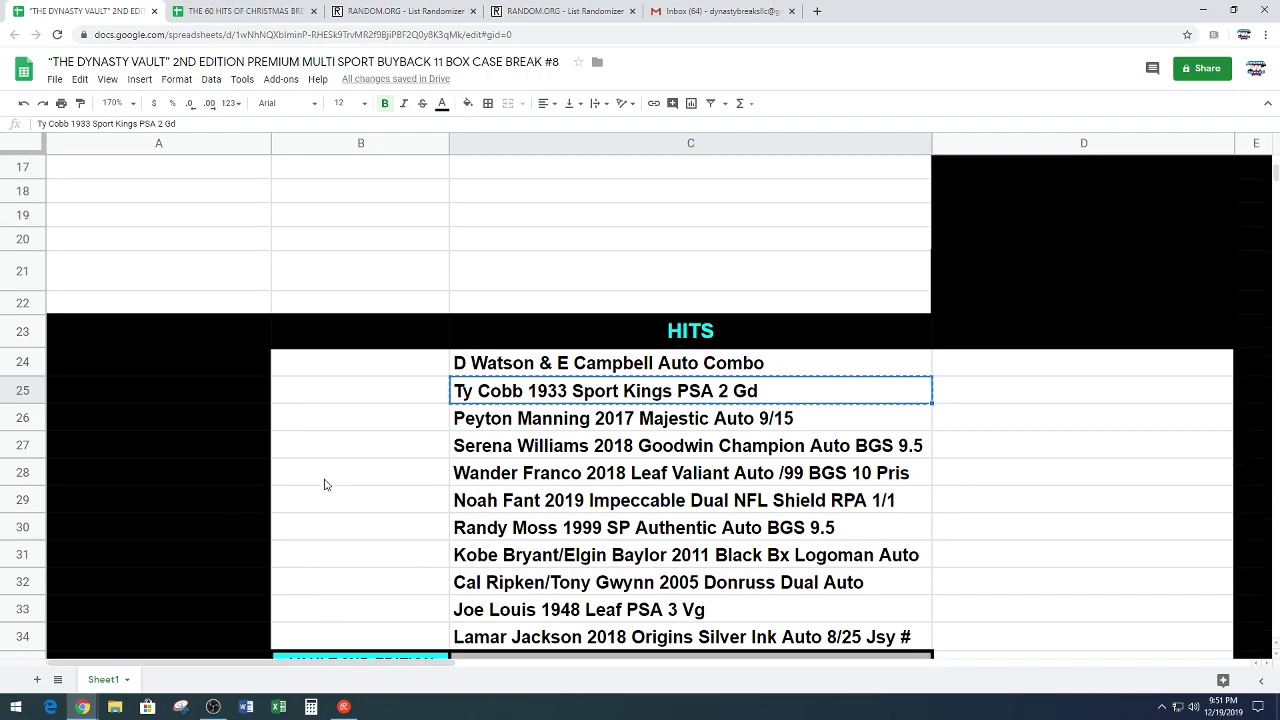
scroll(324, 484, up, 8)
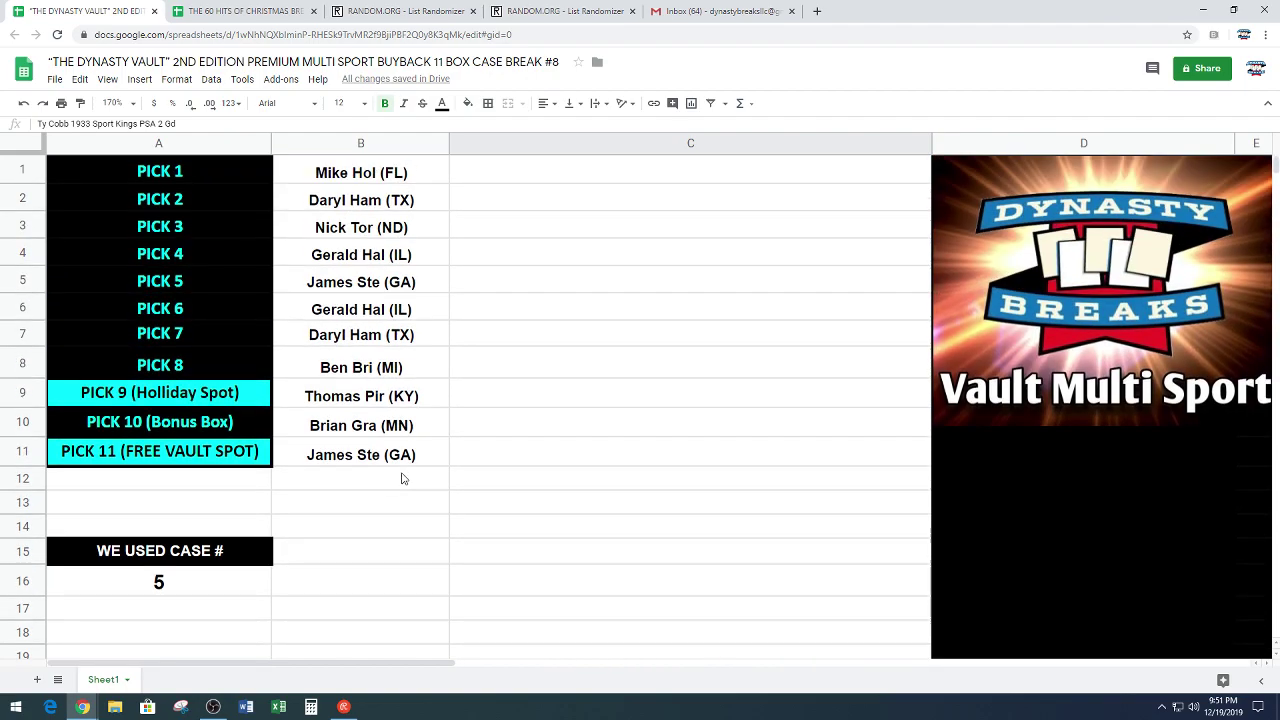
click(556, 180)
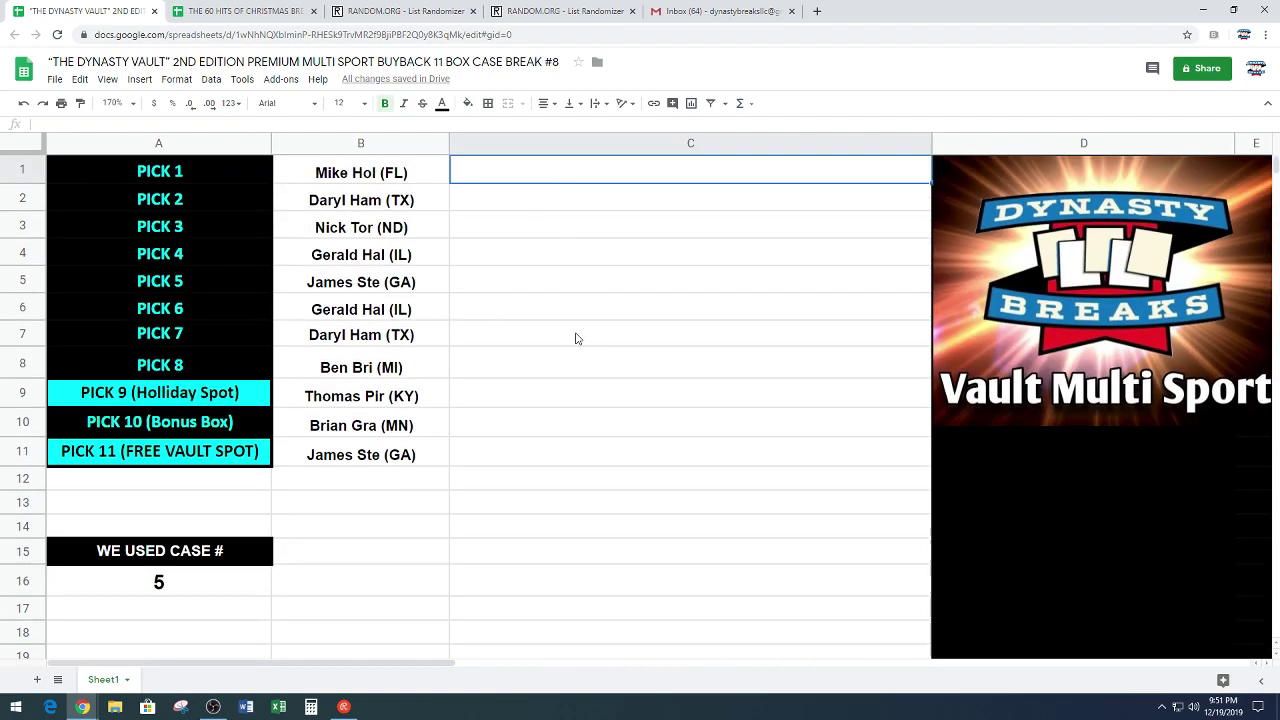
text(Ty Cobb 1933 Sport Kings PSA 2 Gd)
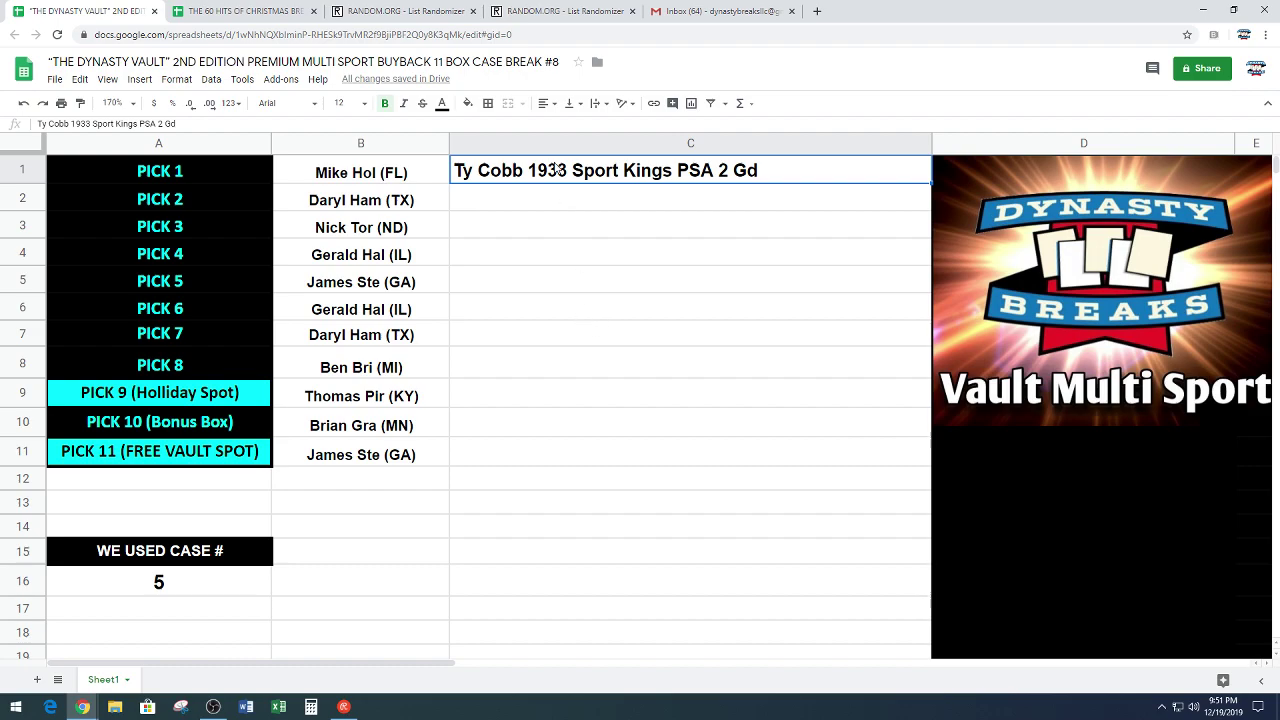
click(545, 110)
click(561, 125)
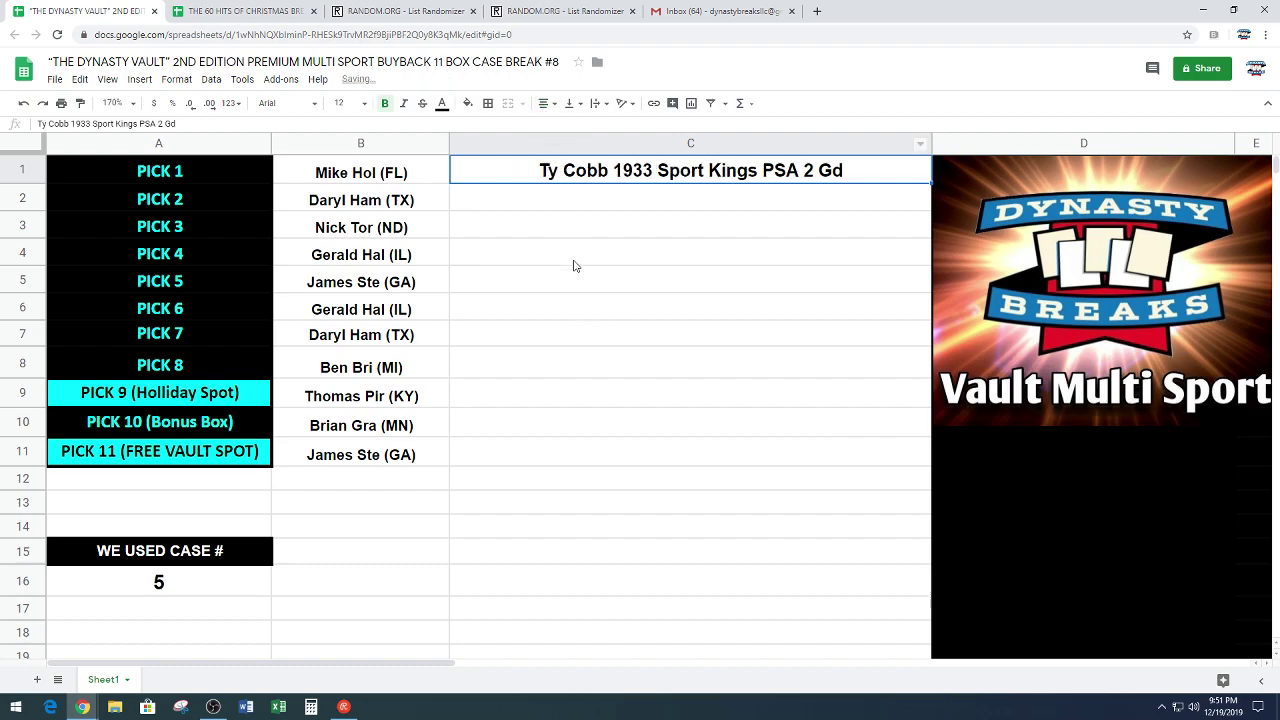
Step: Centre all the card names in the HITS list in column C
click(570, 289)
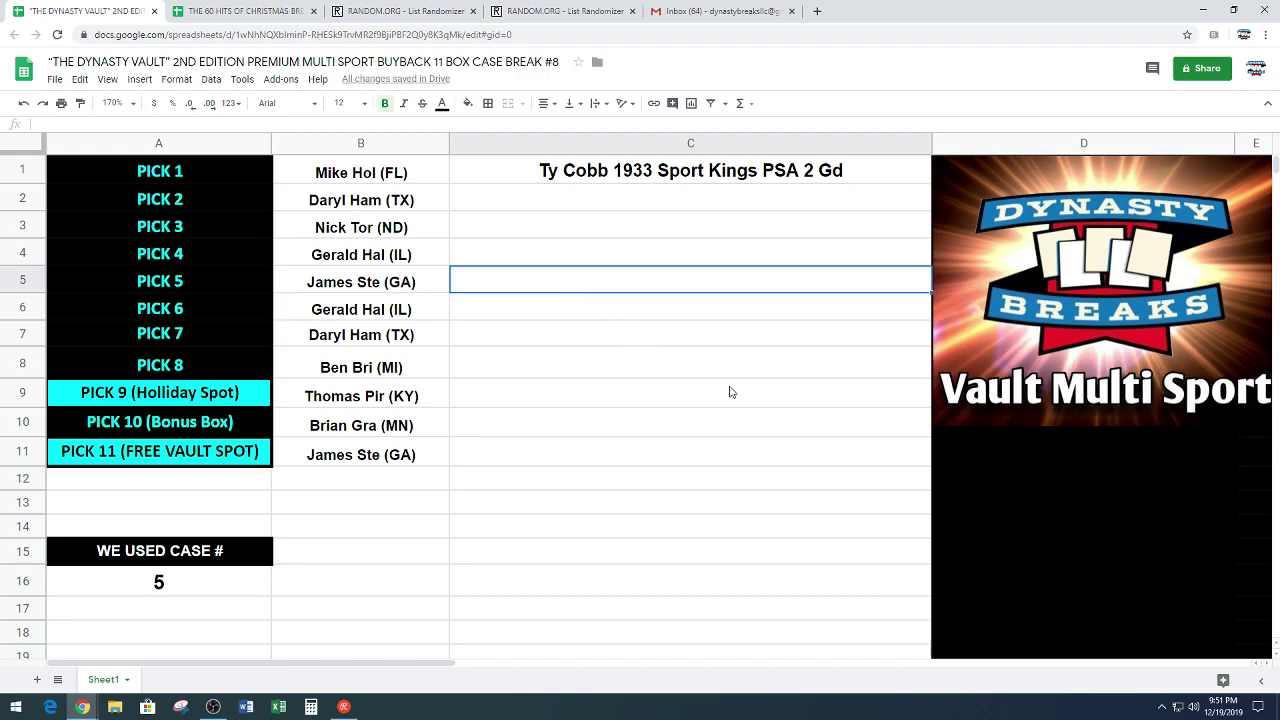
scroll(730, 394, down, 6)
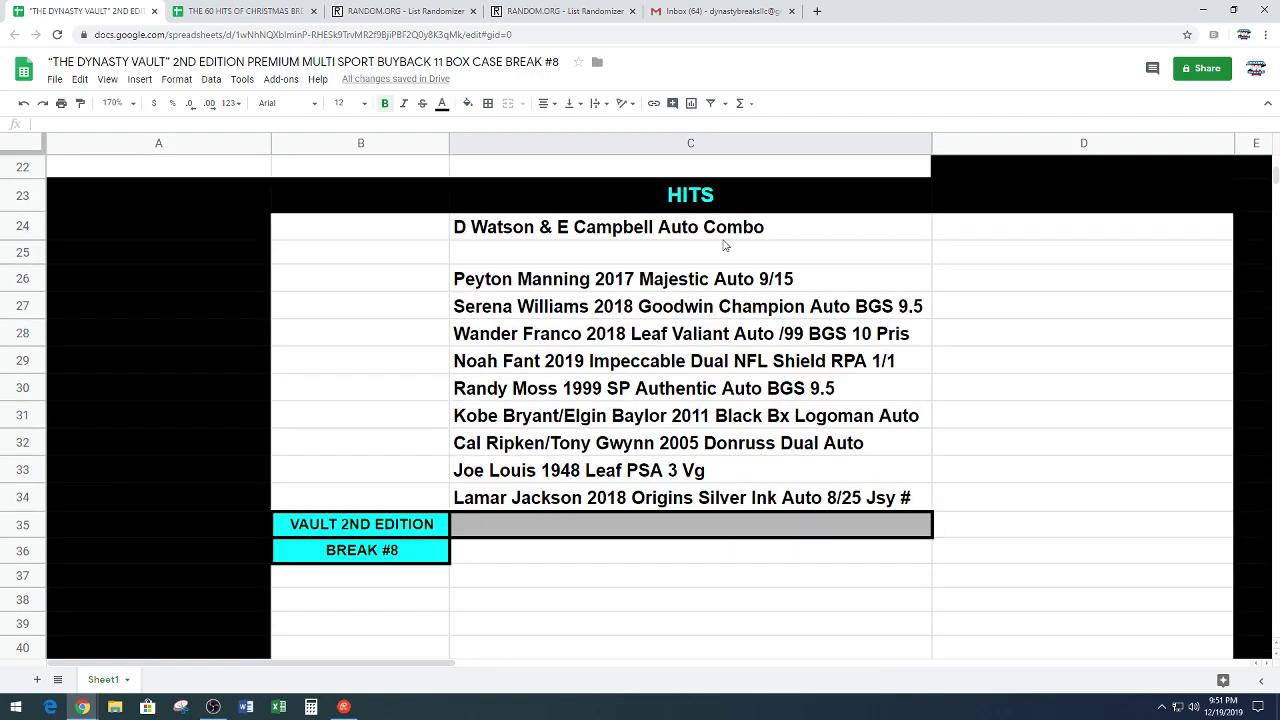
drag(728, 235, 706, 497)
click(543, 103)
click(561, 126)
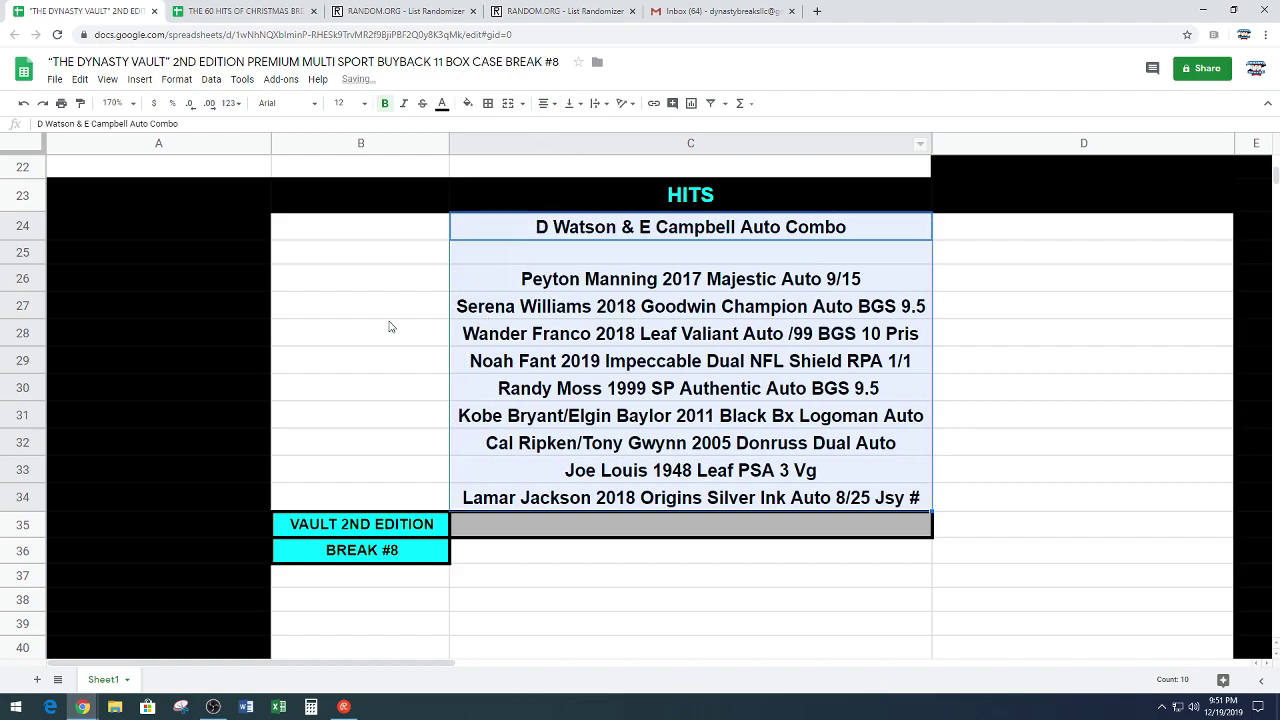
click(392, 332)
scroll(395, 345, up, 6)
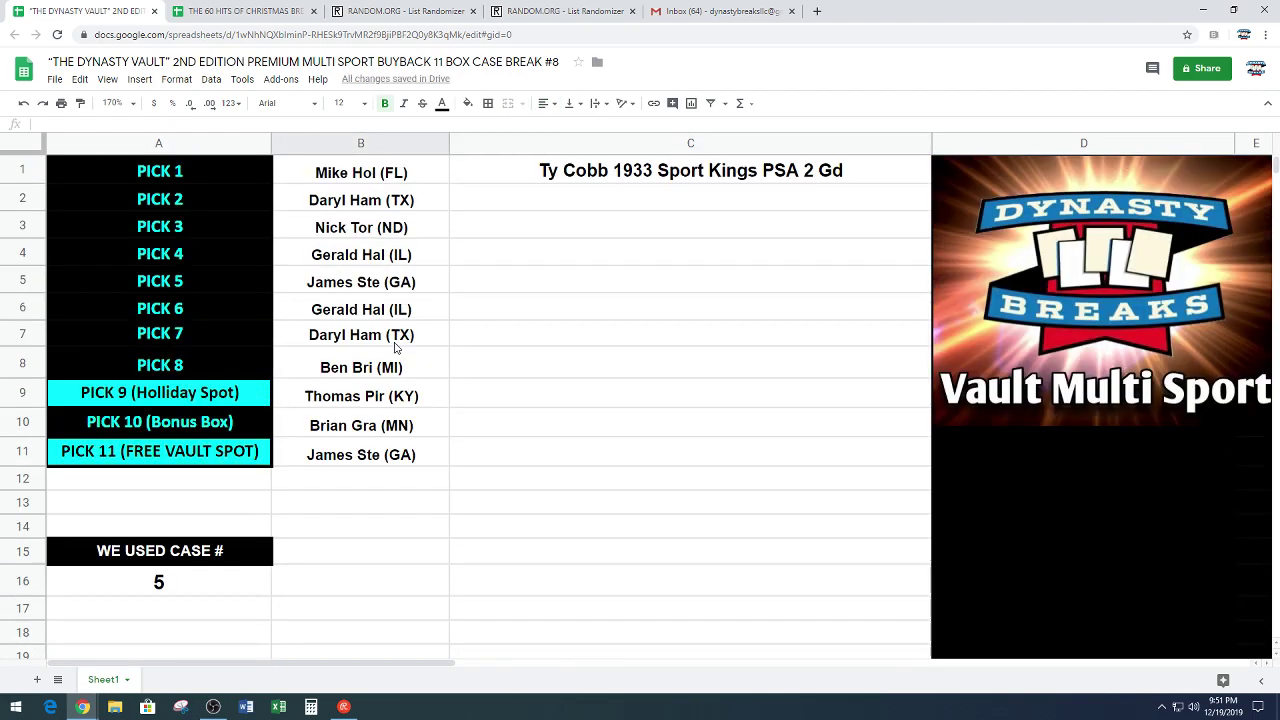
scroll(405, 333, down, 6)
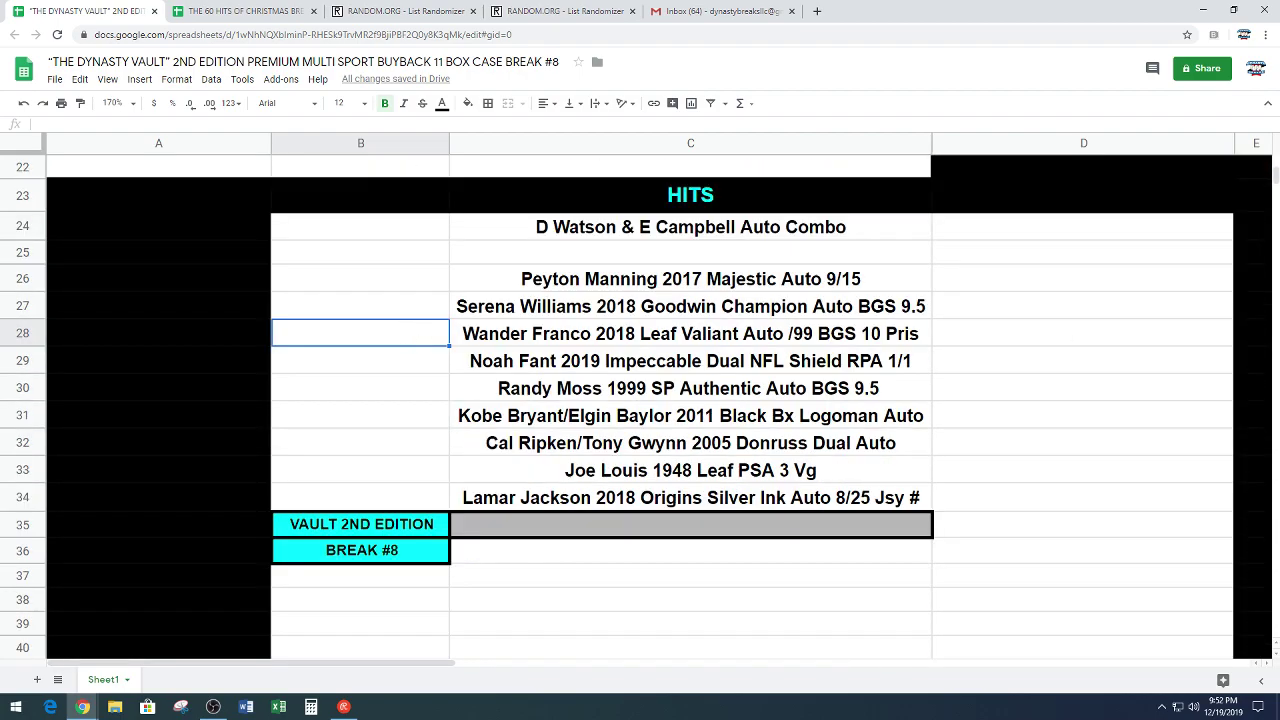
key(alt+Tab)
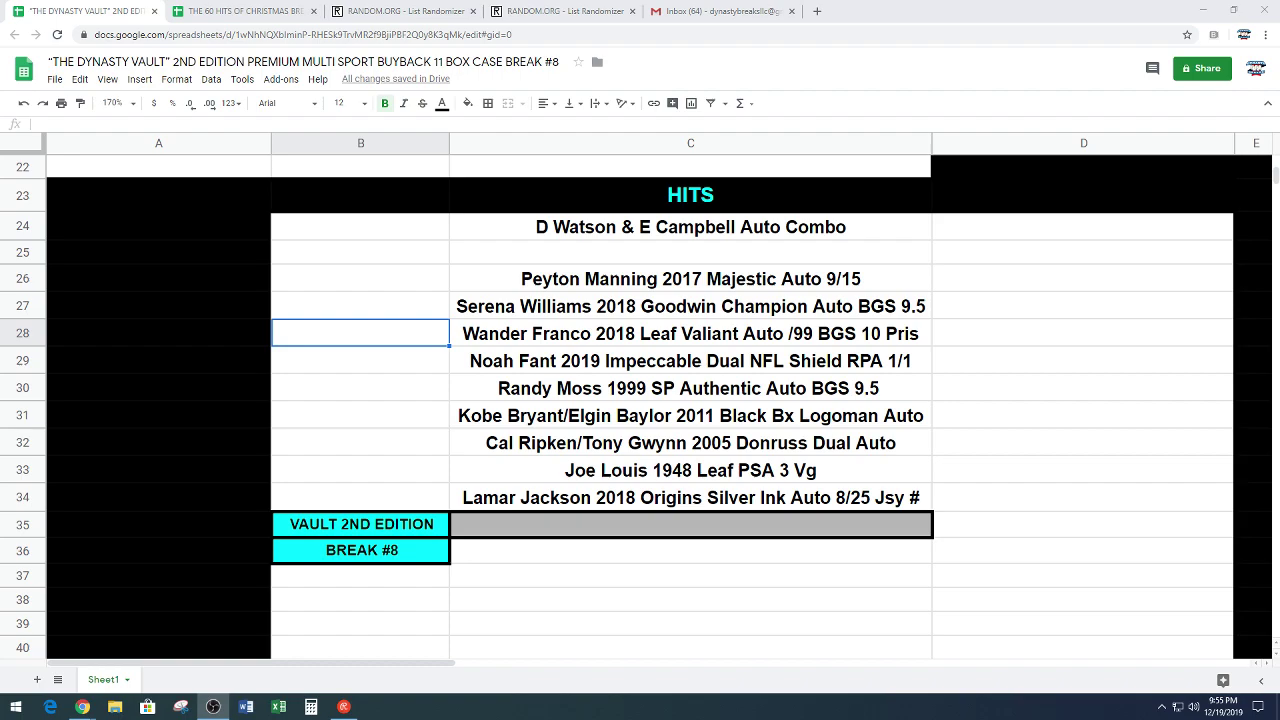
Step: Move the Lamar Jackson card from C34 in the HITS list into C2 beside pick 2
click(642, 505)
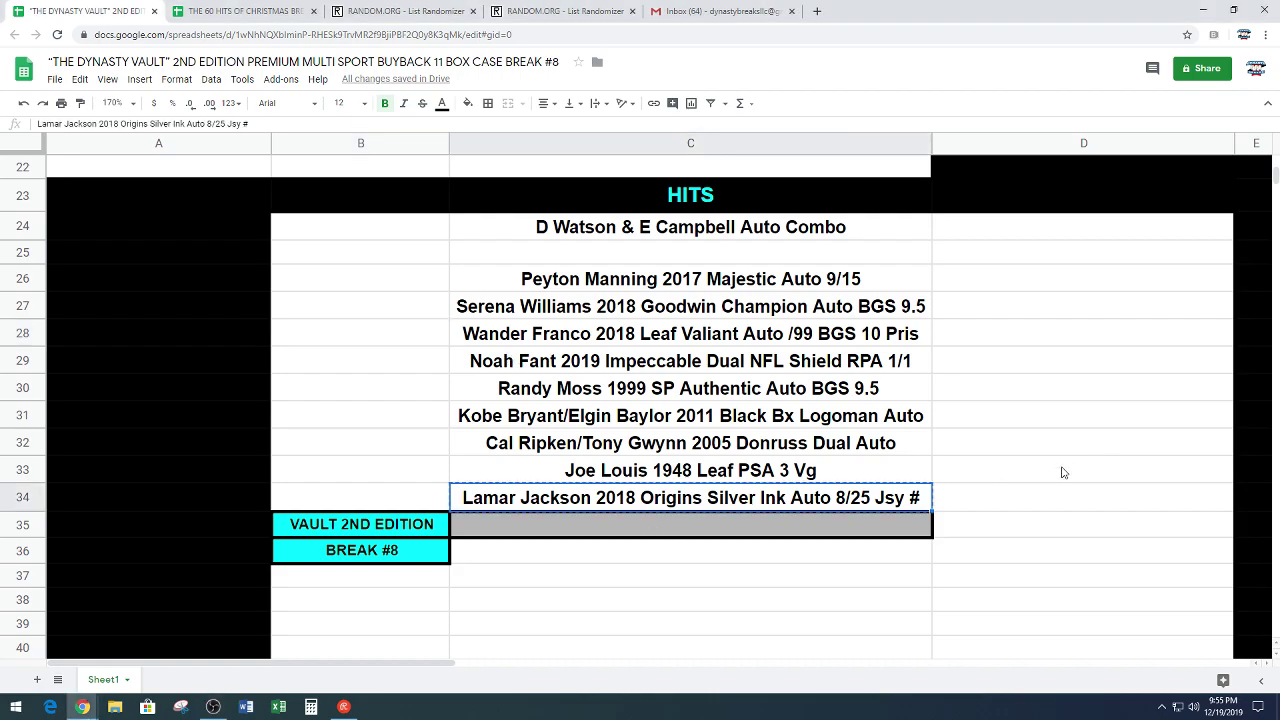
scroll(870, 414, up, 5)
scroll(870, 414, up, 2)
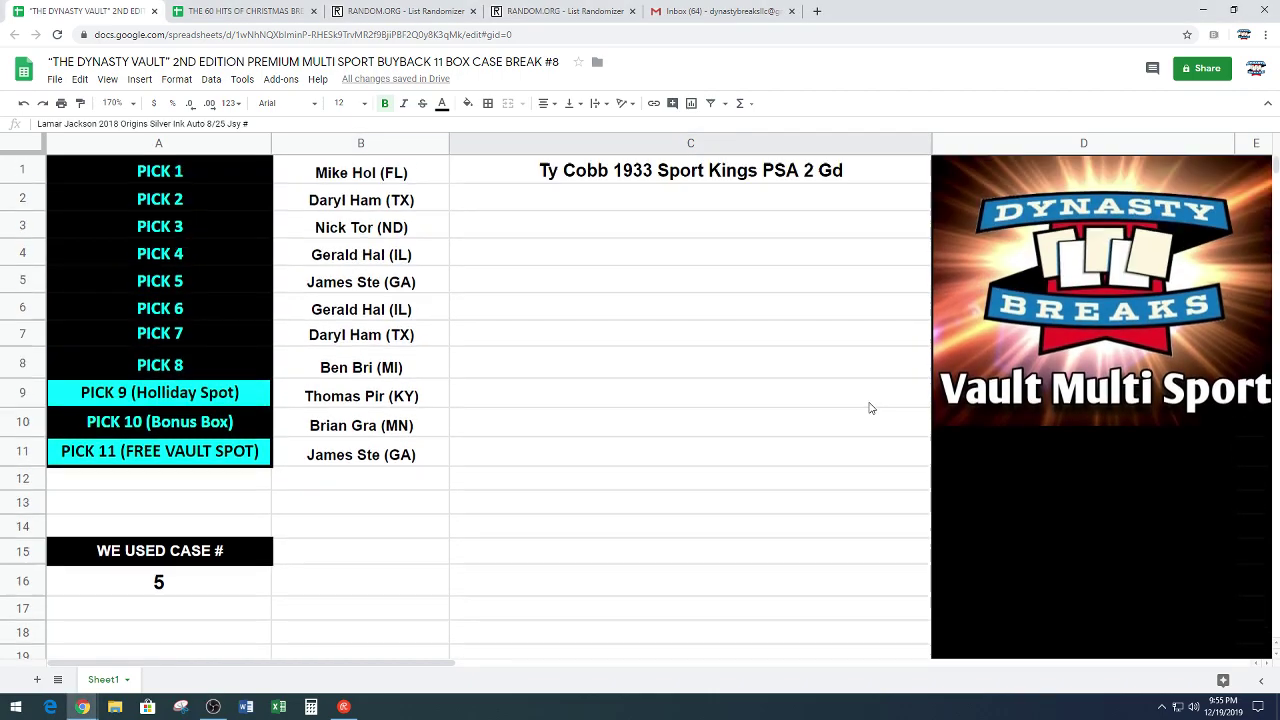
click(757, 198)
text(Lamar Jackson 2018 Origins Silver Ink Auto 8/25 Jsy #)
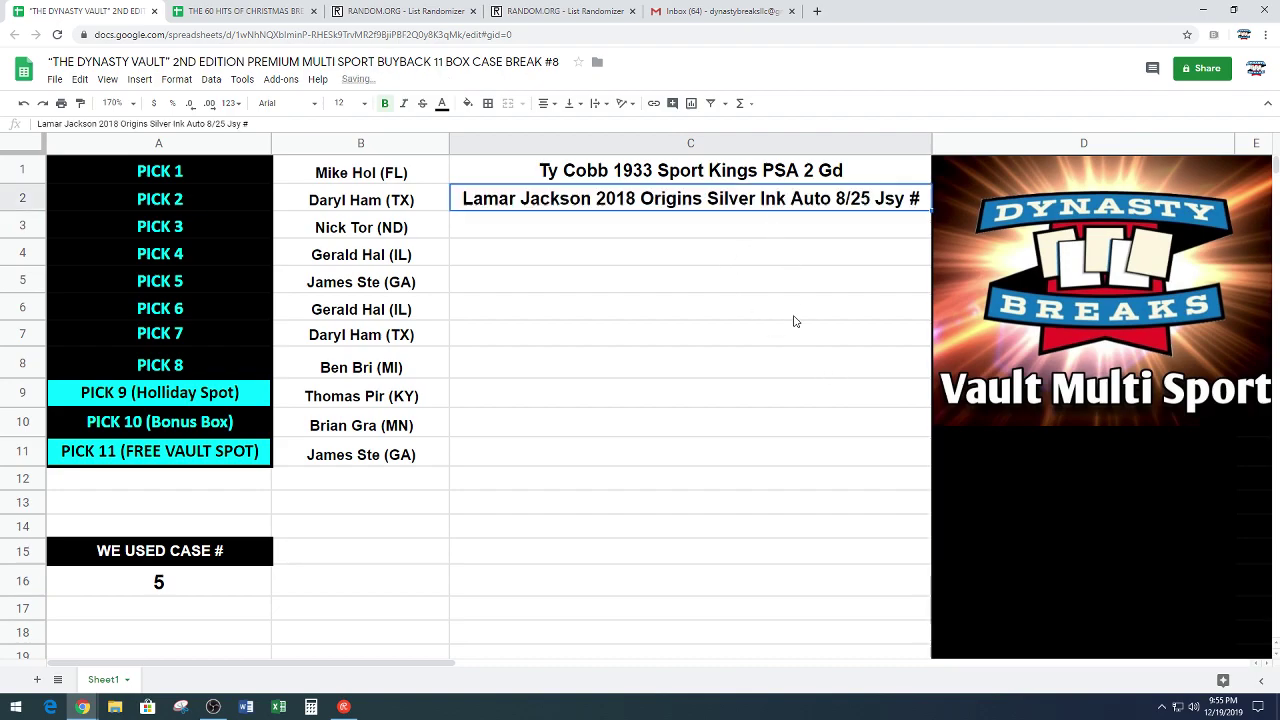
click(752, 305)
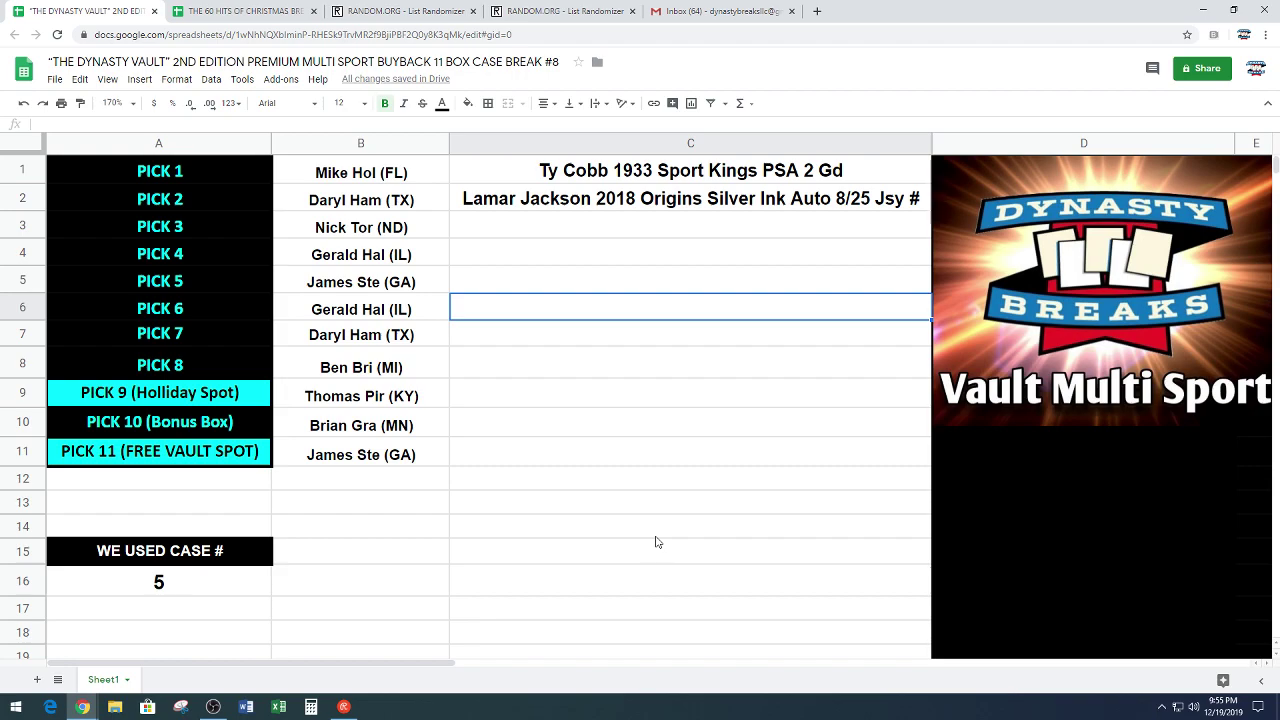
Step: Trim the trailing jersey number from the Lamar Jackson card name in C2
double_click(922, 200)
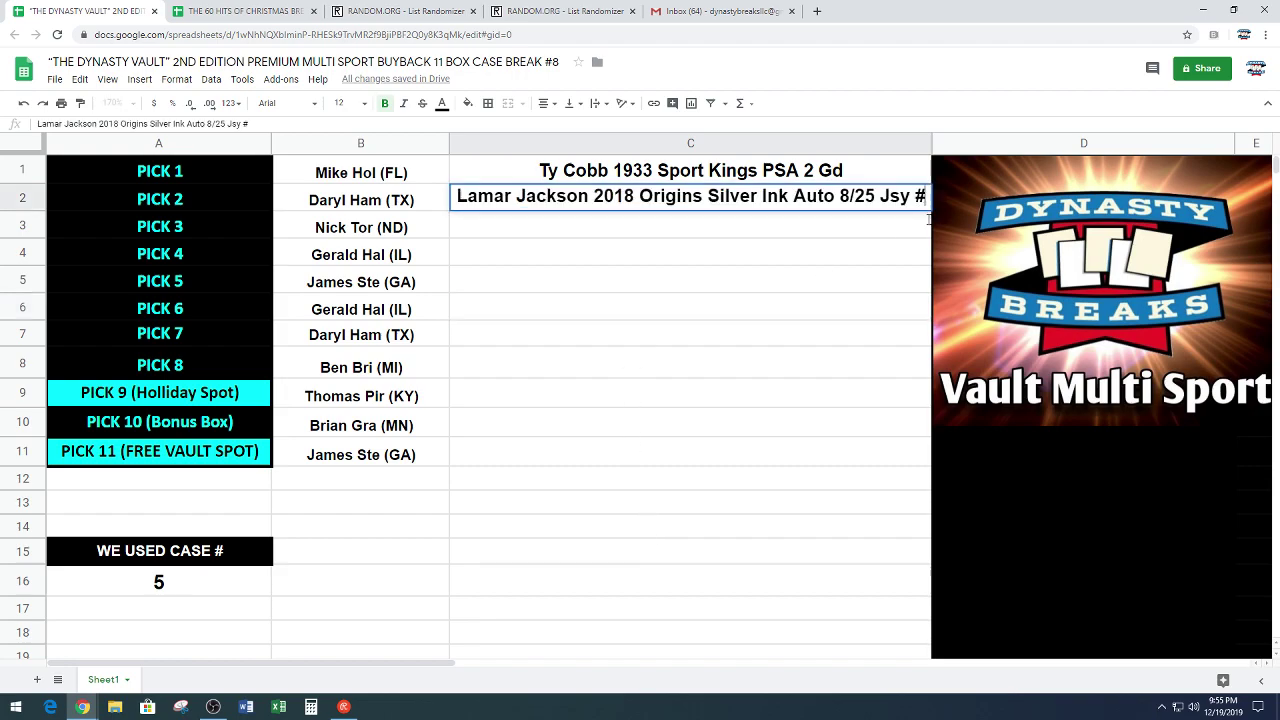
key(BackSpace)
key(BackSpace)
key(BackSpace)
key(BackSpace)
key(BackSpace)
key(BackSpace)
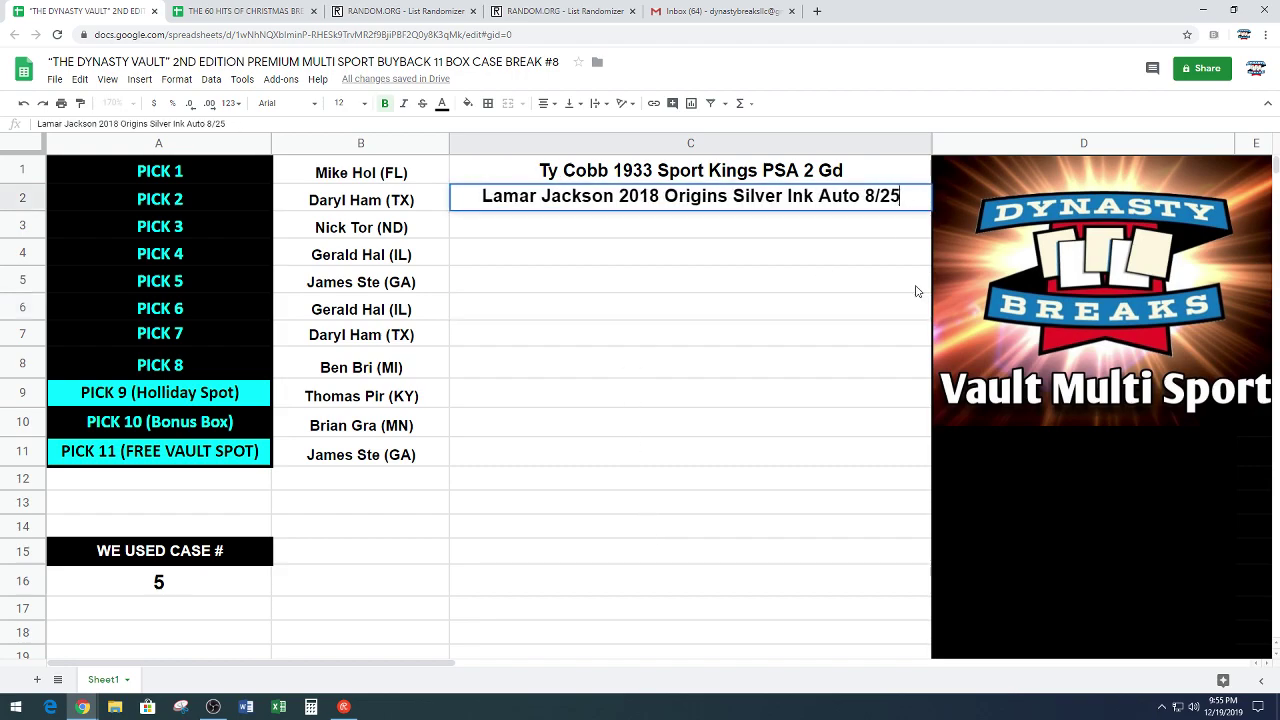
click(681, 230)
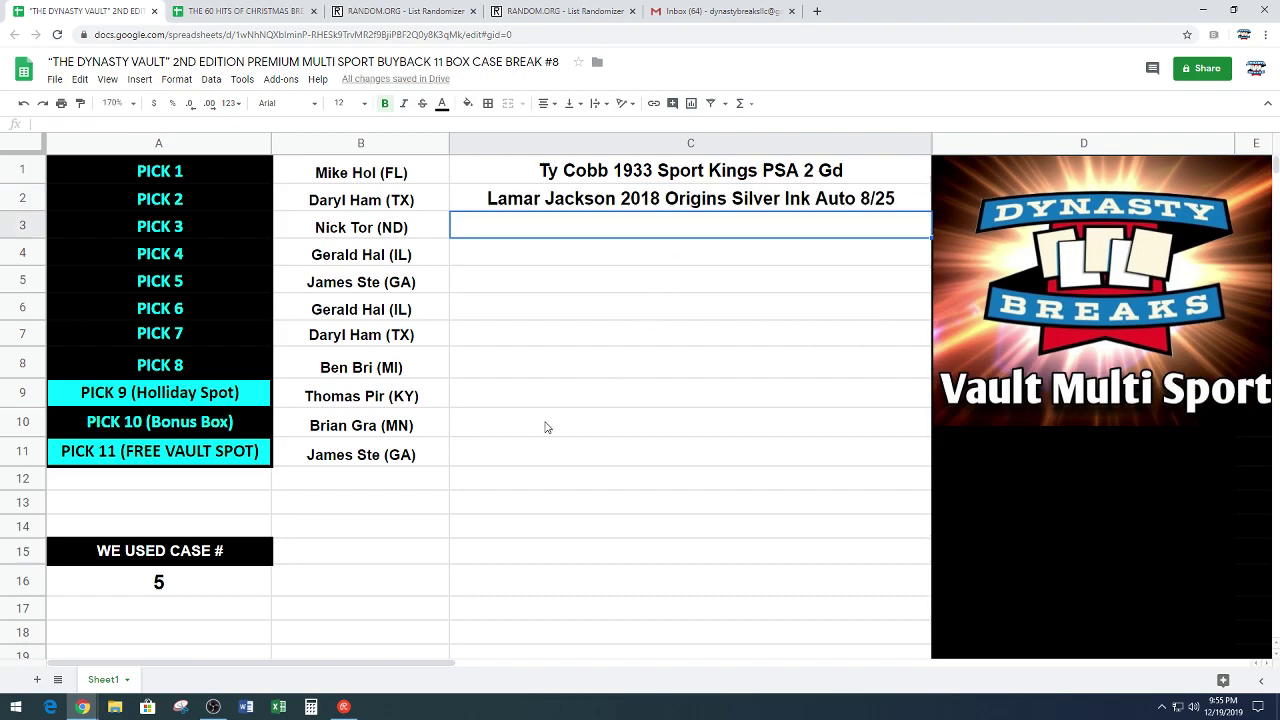
scroll(546, 425, down, 5)
scroll(536, 438, down, 2)
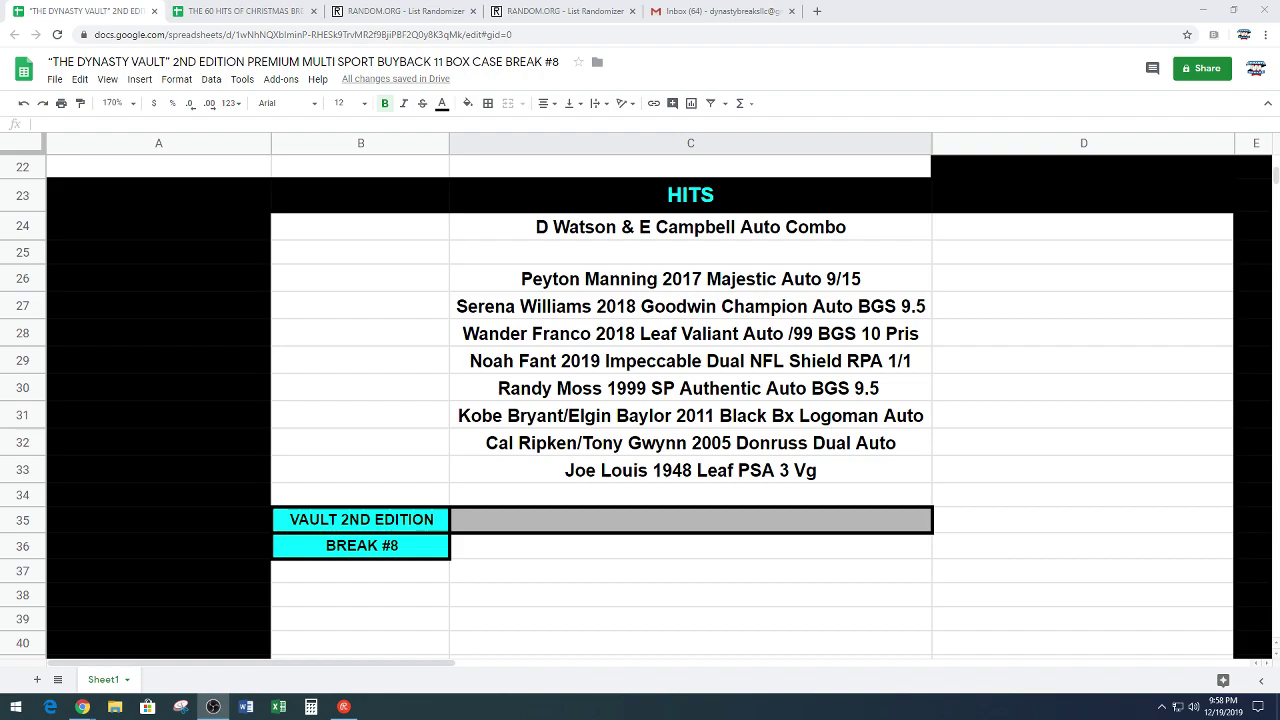
Step: Move the Noah Fant 2019 Impeccable Dual NFL Shield RPA 1/1 from C29 into C3 beside pick 3
click(625, 367)
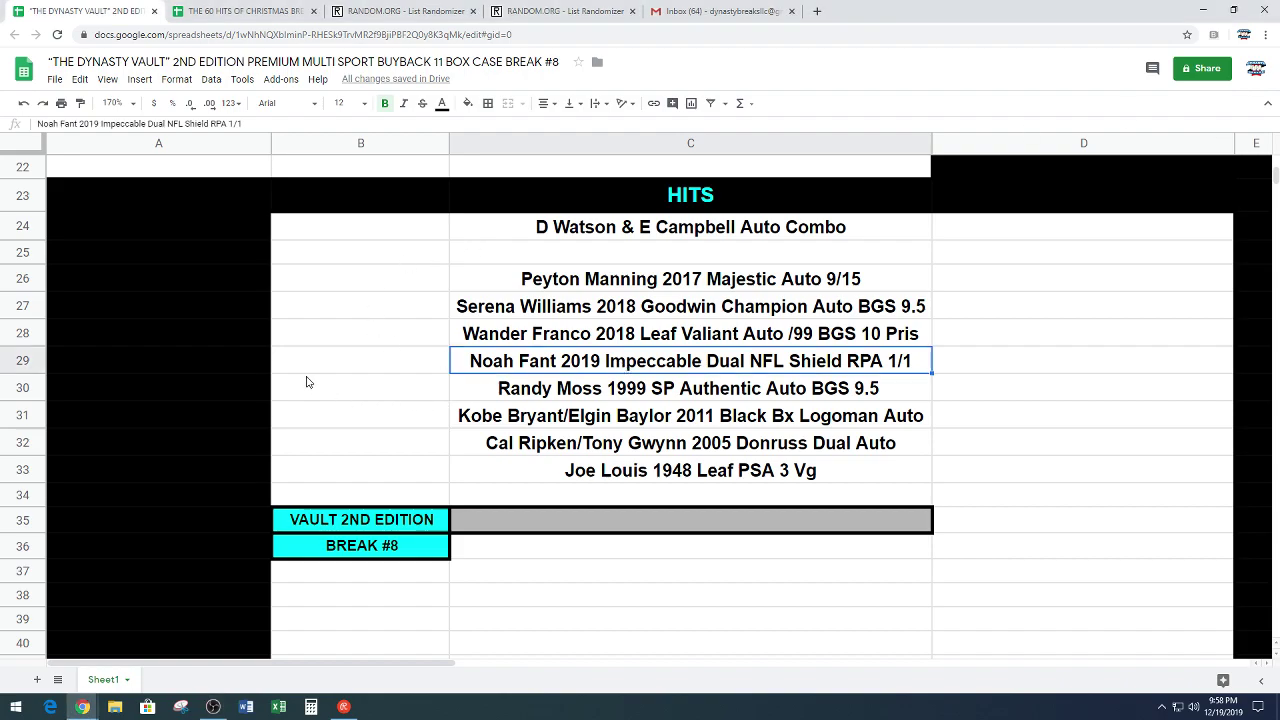
key(ctrl+c)
scroll(500, 444, up, 10)
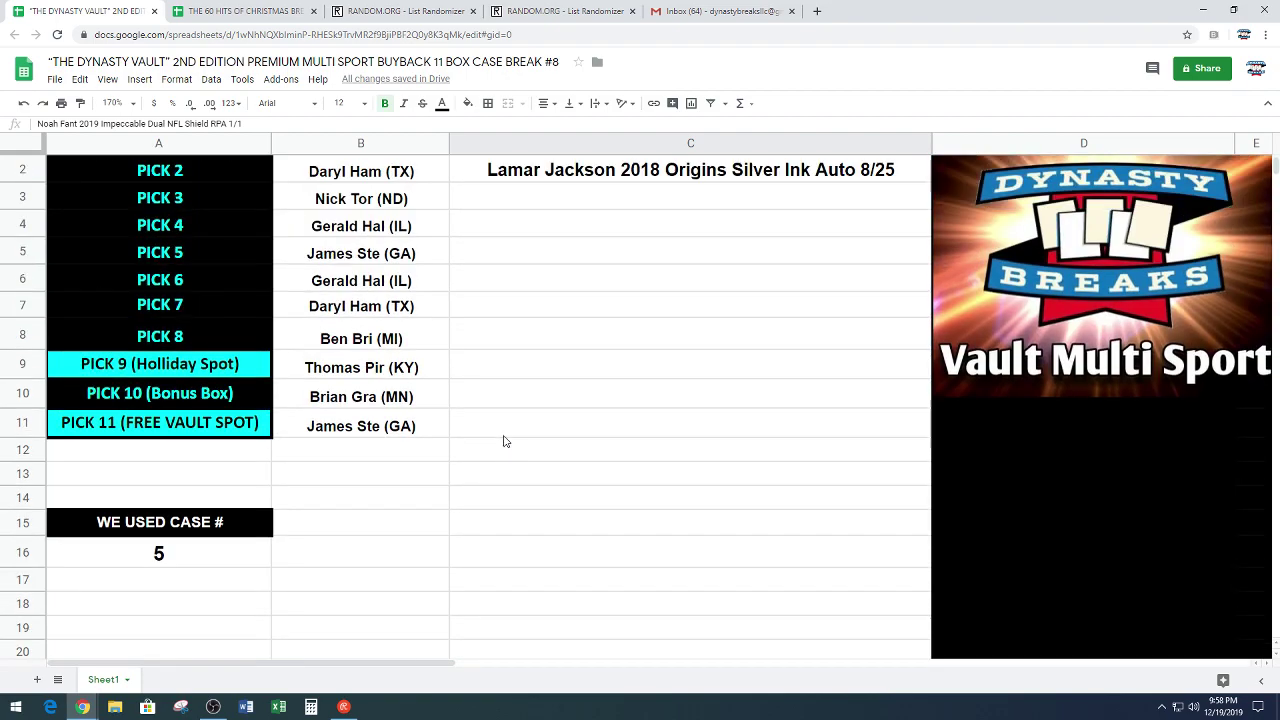
scroll(504, 441, up, 1)
click(618, 233)
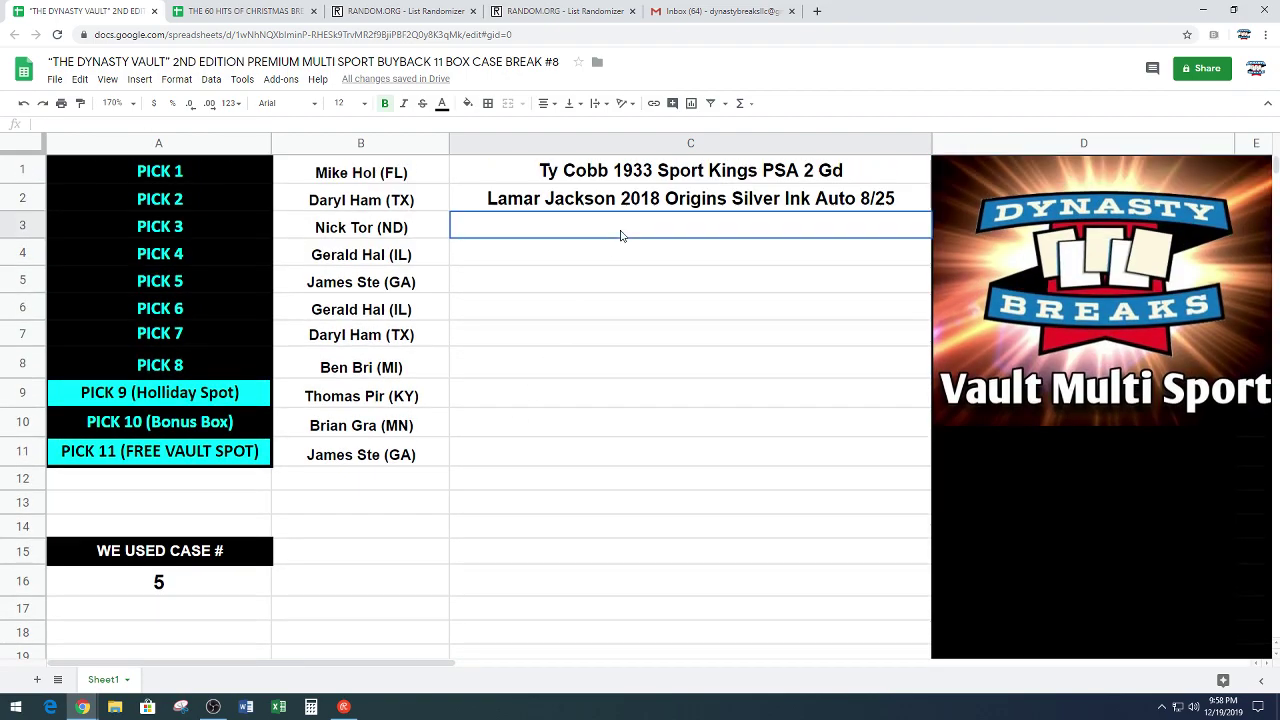
key(ctrl+v)
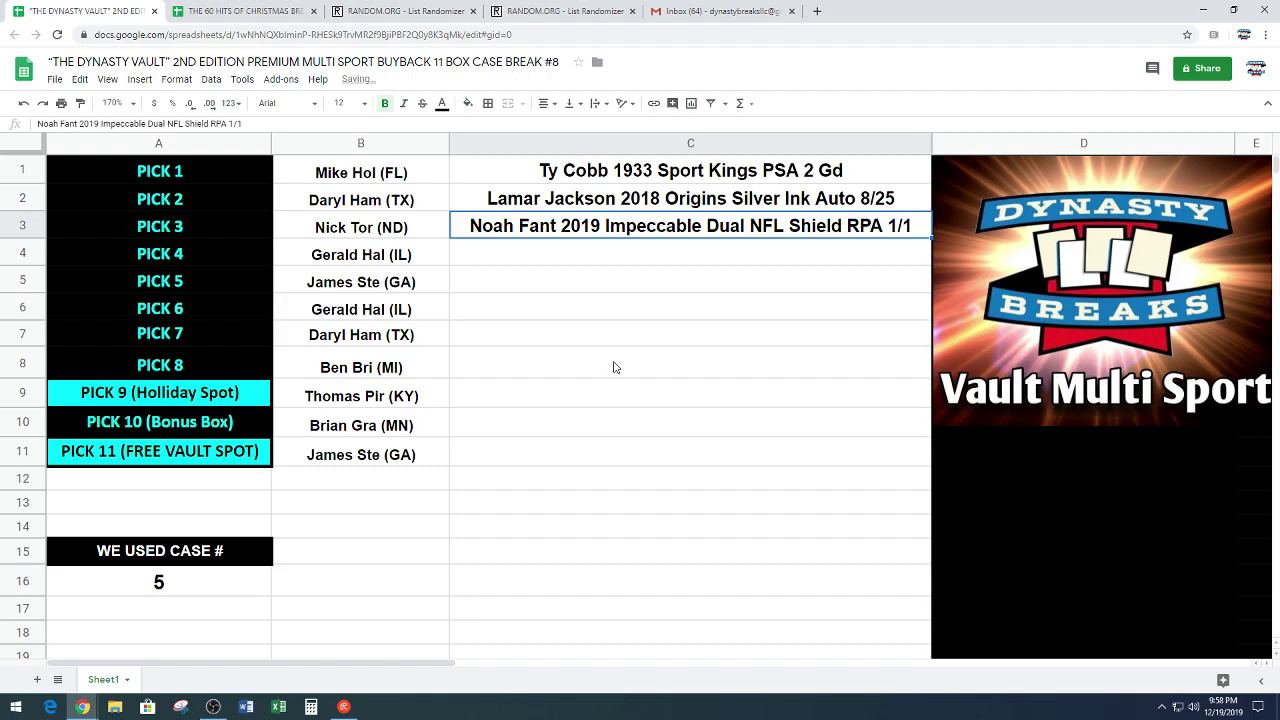
click(487, 264)
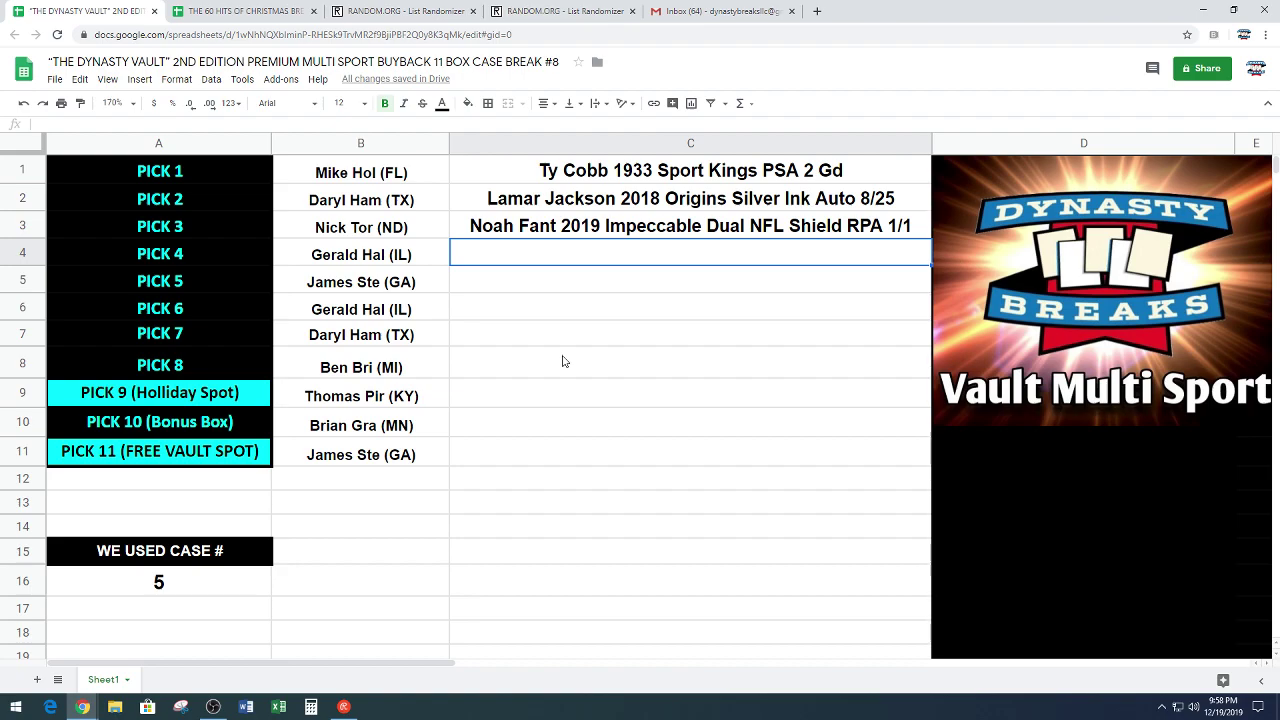
scroll(516, 394, down, 1)
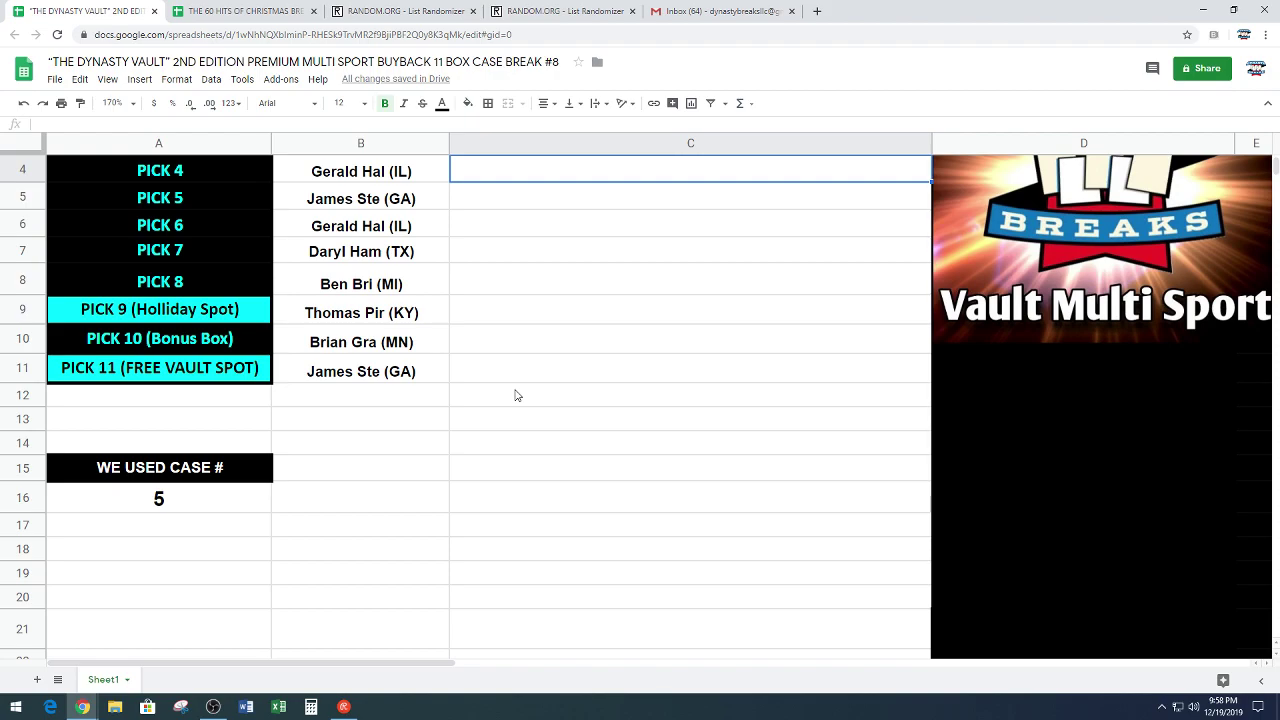
scroll(516, 394, down, 6)
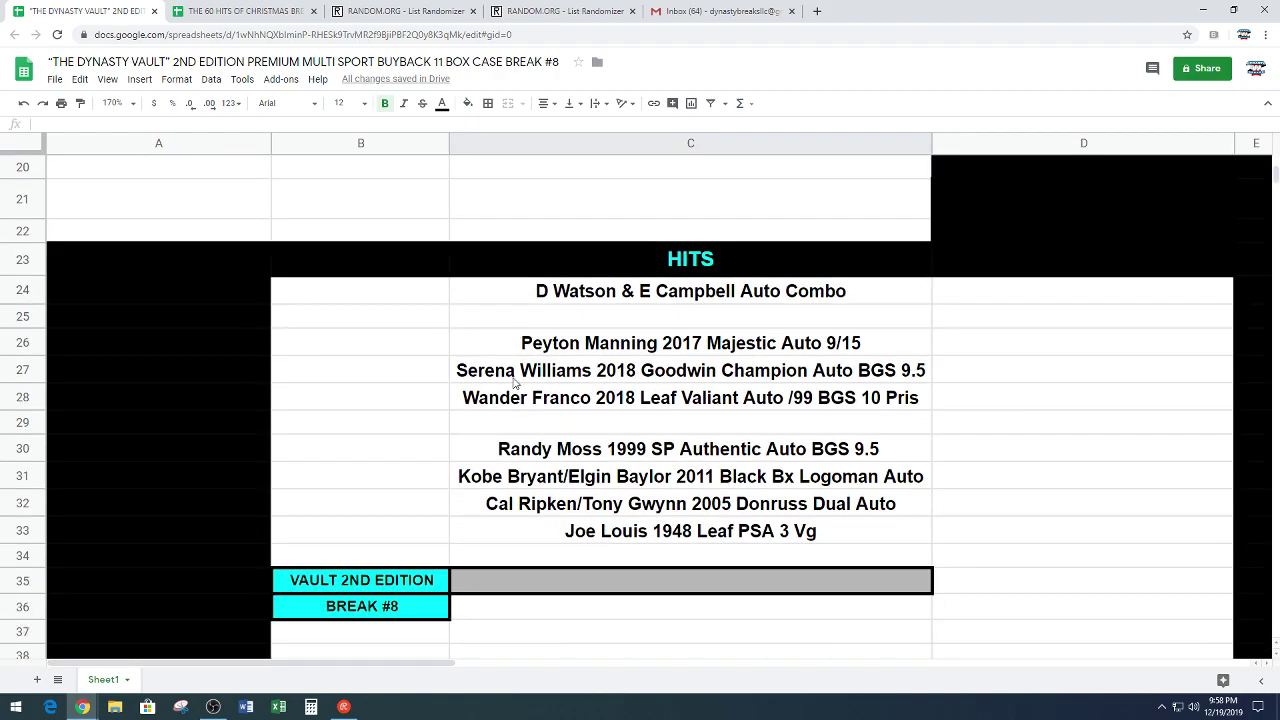
scroll(510, 375, up, 7)
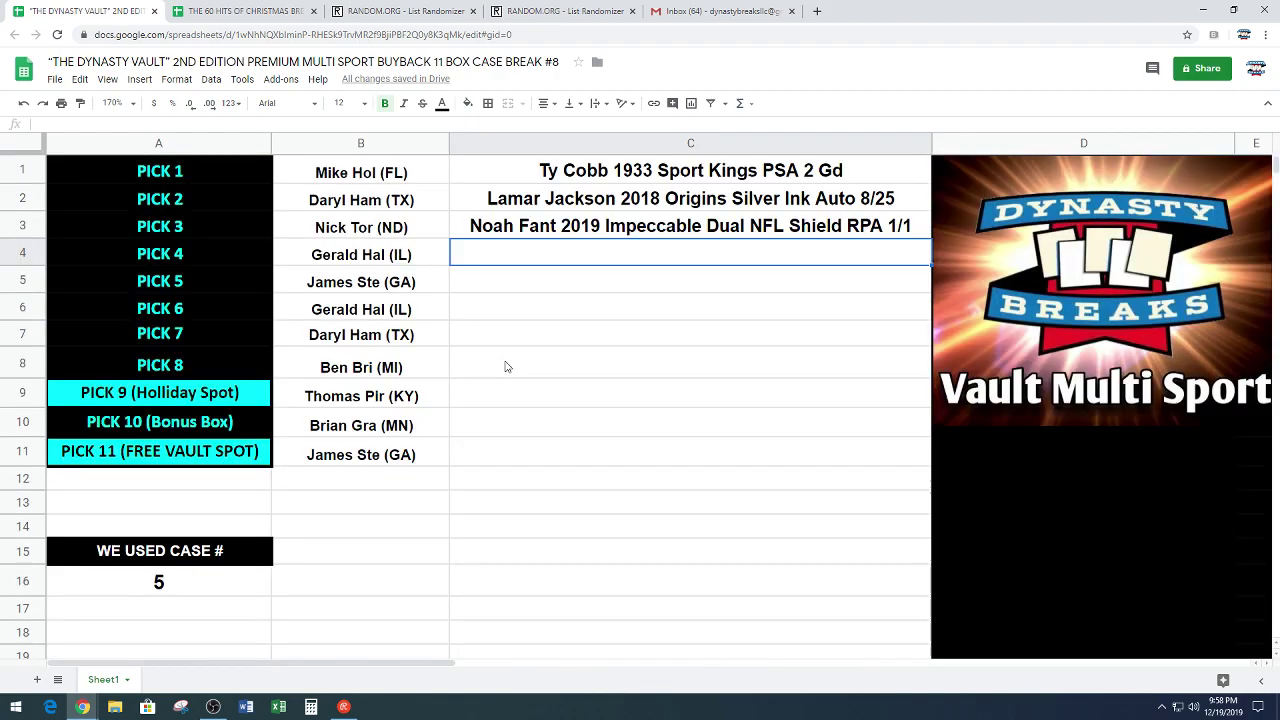
scroll(505, 367, down, 7)
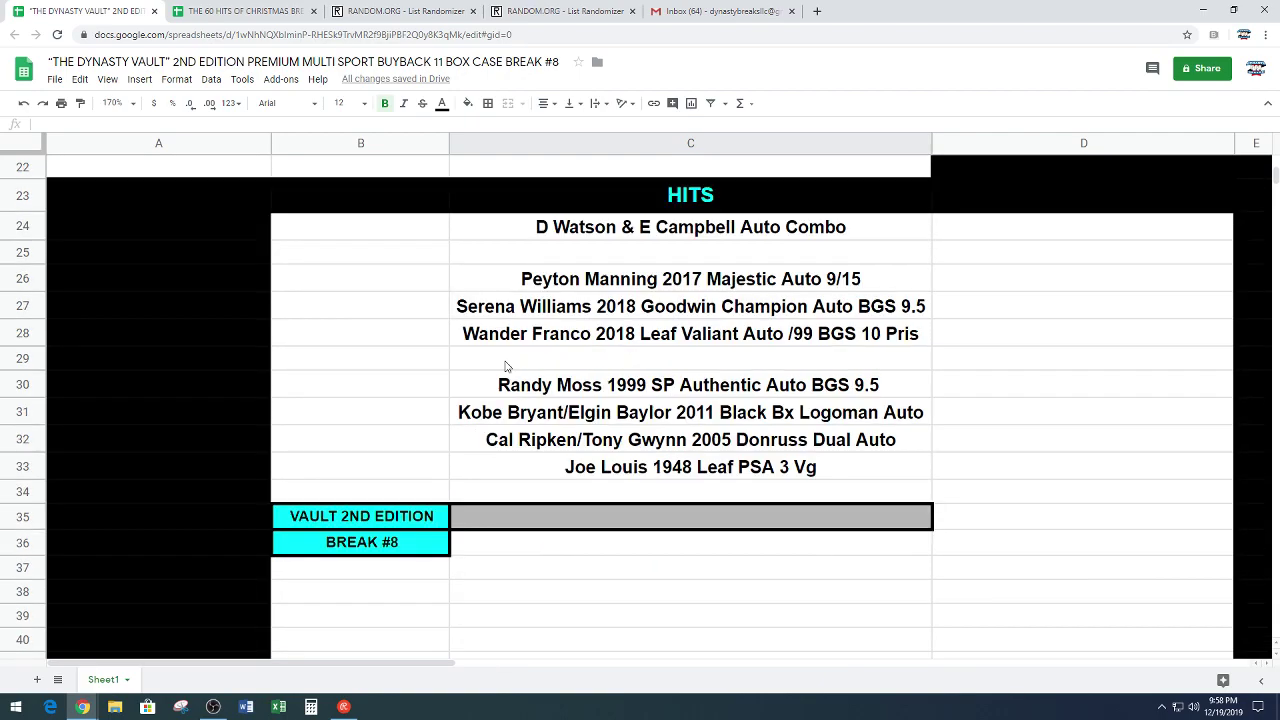
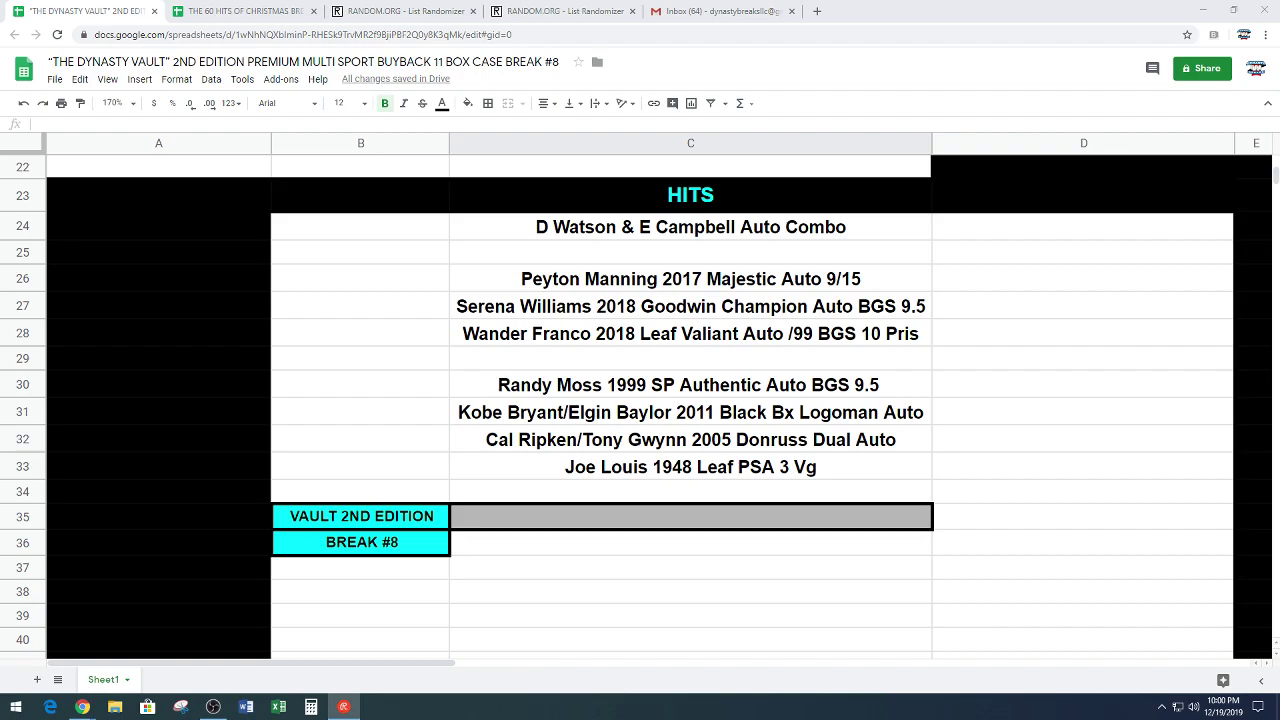
Step: Move the 'Wander Franco 2018 Leaf Valiant Auto /99 BGS 10 Pris' hit from C28 into C4
click(643, 336)
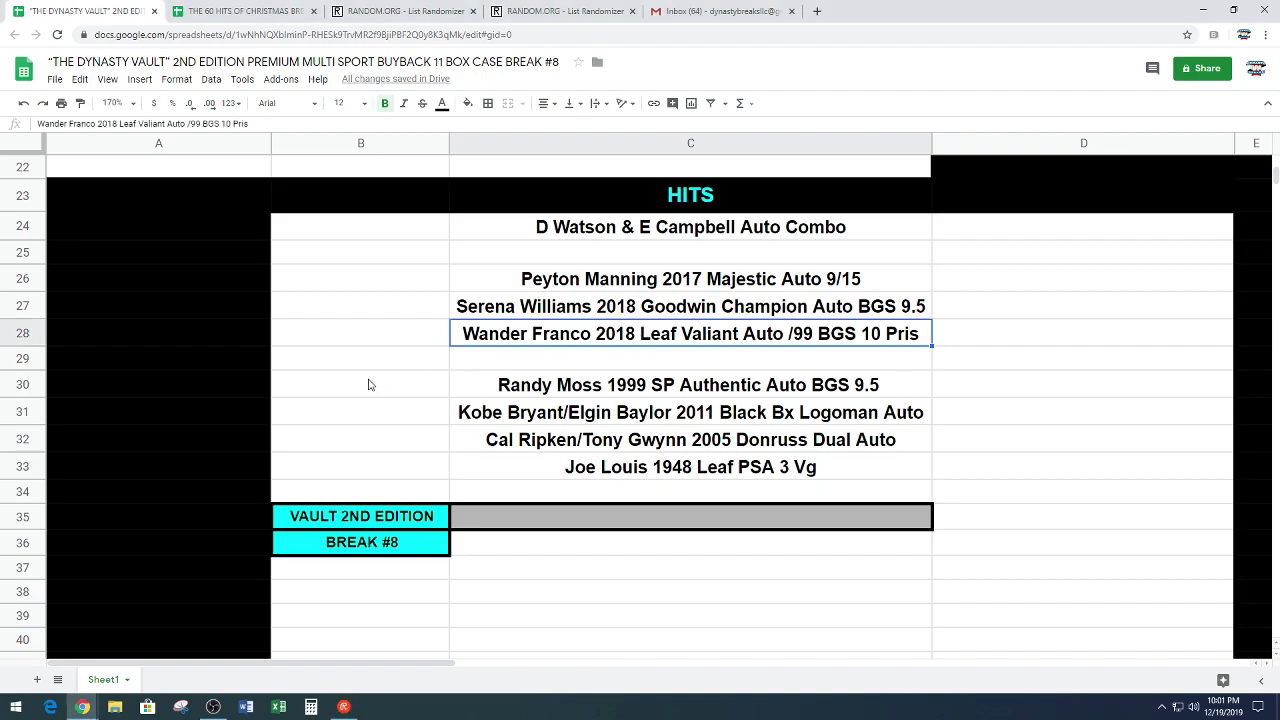
key(ctrl+c)
scroll(534, 447, up, 3)
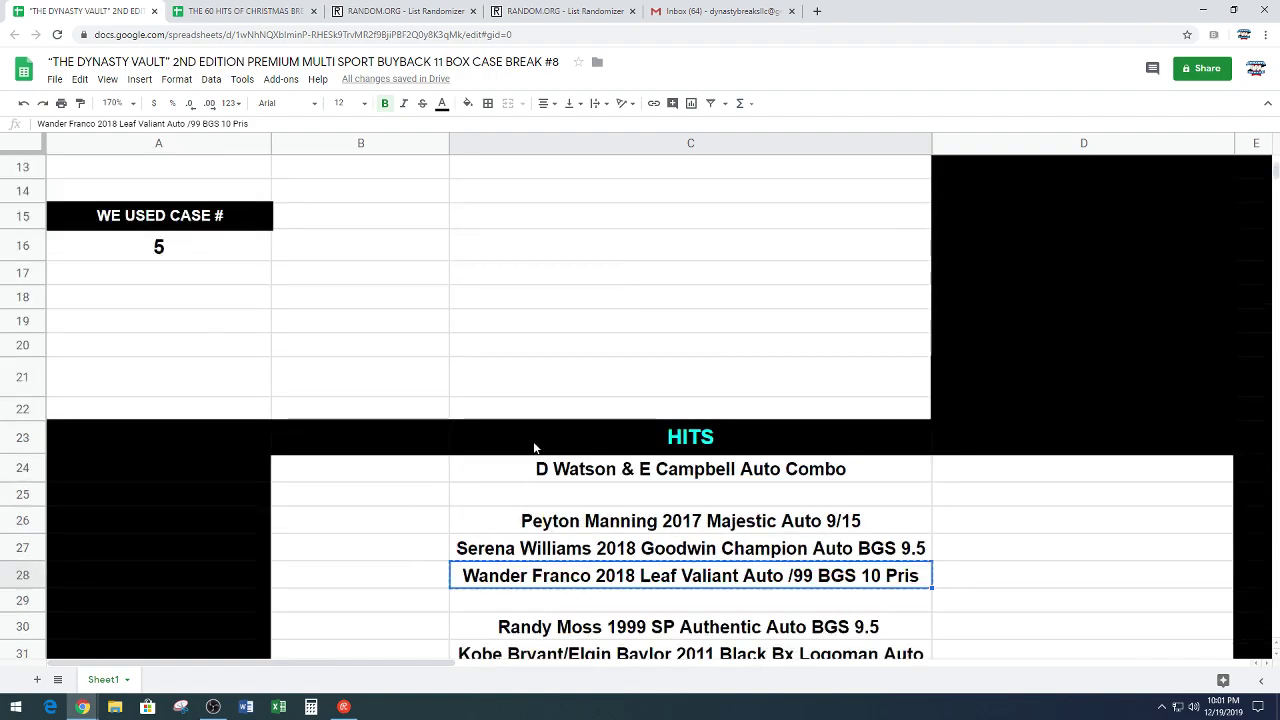
scroll(534, 447, up, 5)
scroll(534, 447, up, 2)
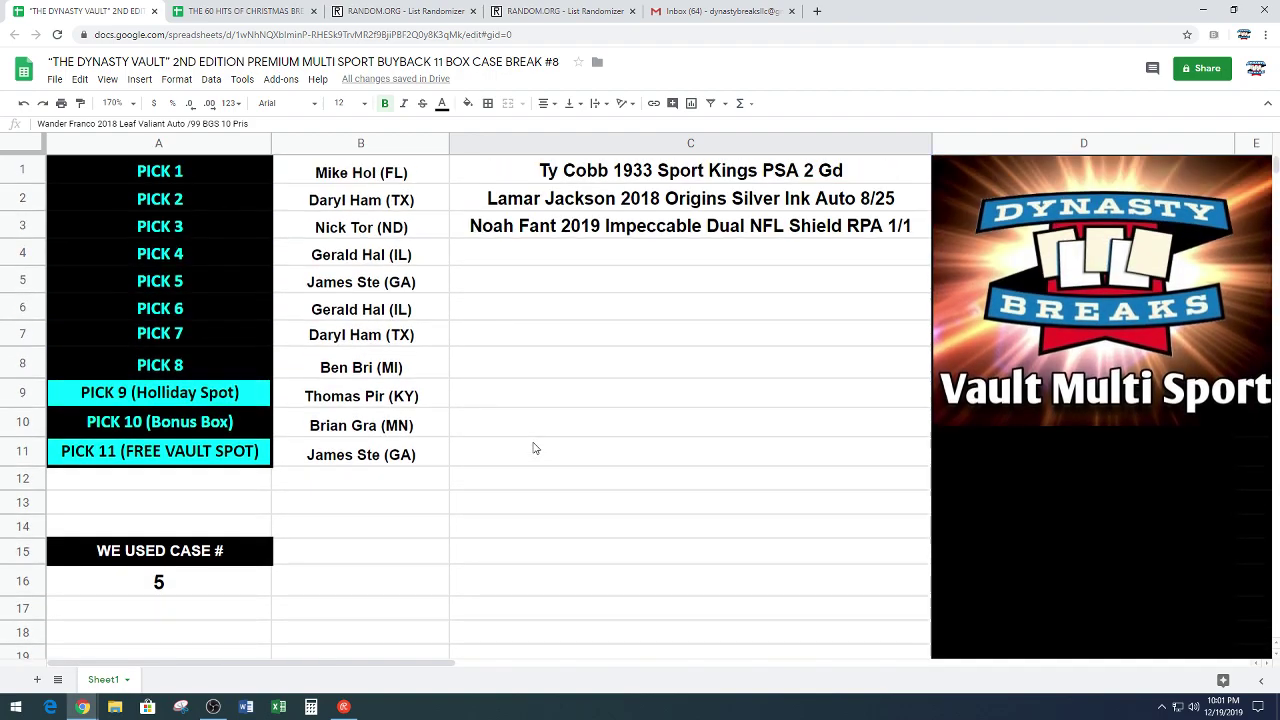
click(598, 258)
key(ctrl+v)
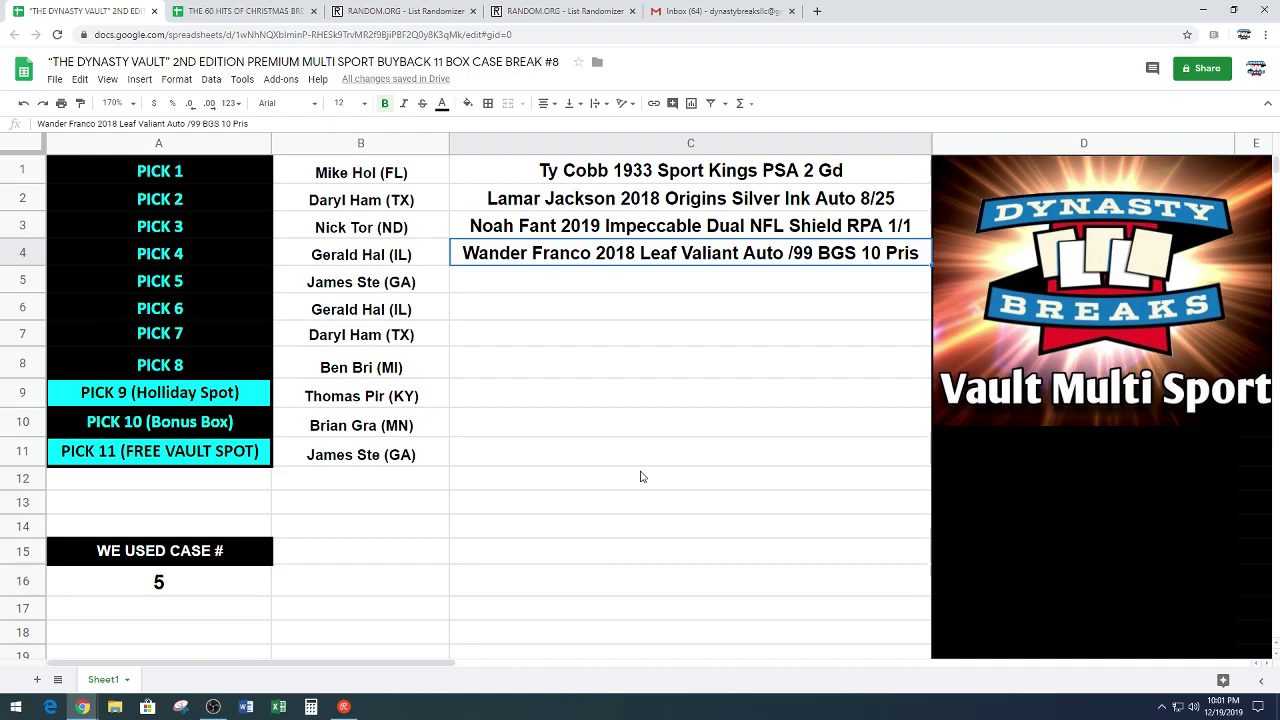
click(543, 287)
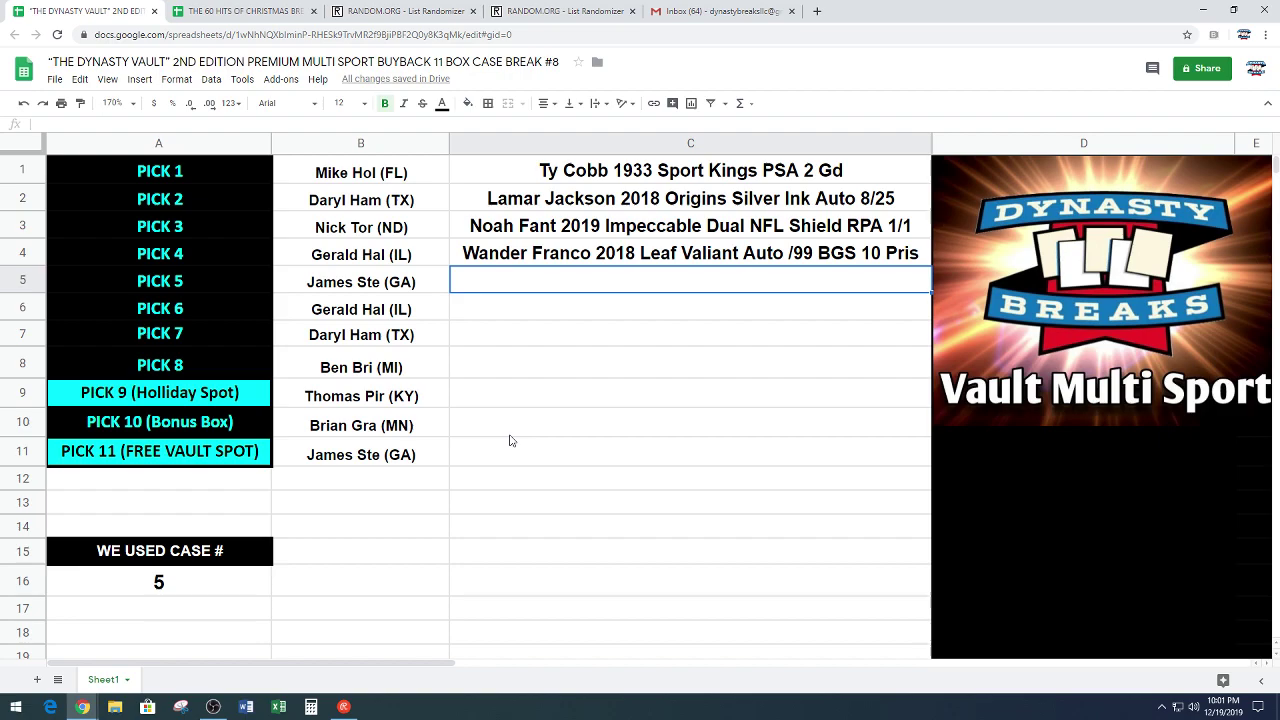
scroll(509, 440, down, 7)
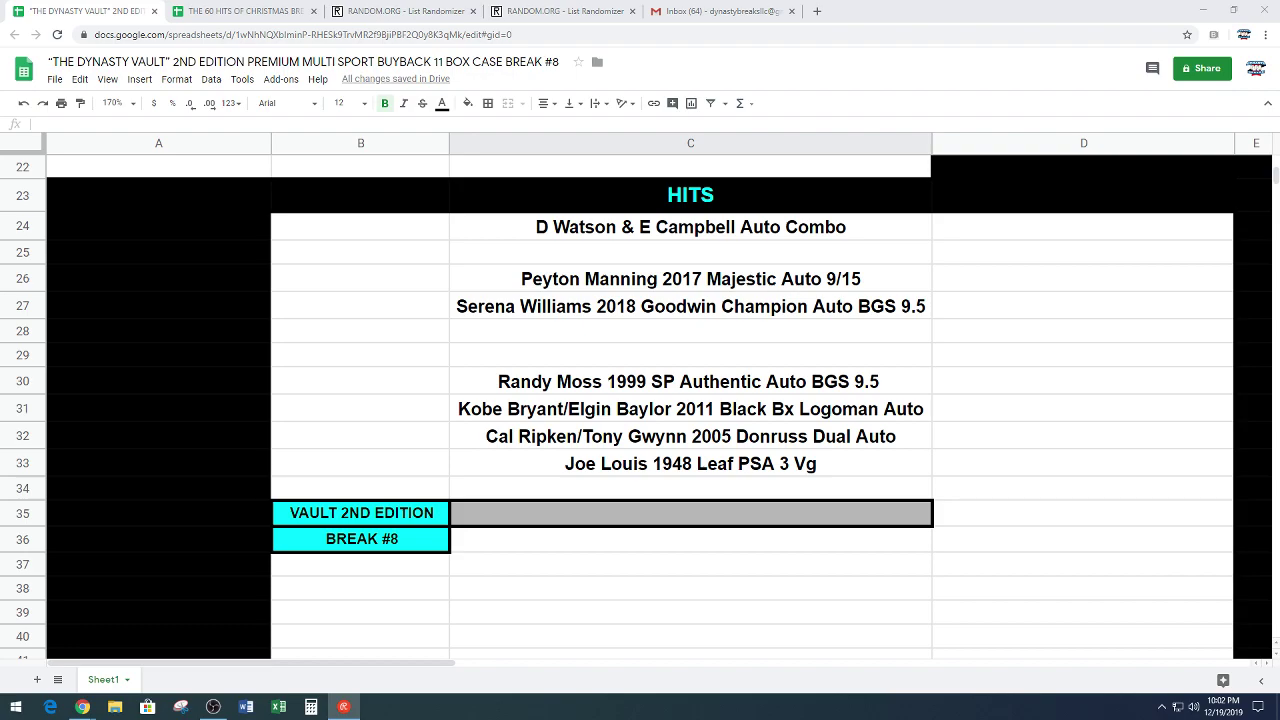
Step: Move the Kobe Bryant/Elgin Baylor Logoman hit from C31 into C5, then return to the HITS list
click(594, 412)
key(ctrl+c)
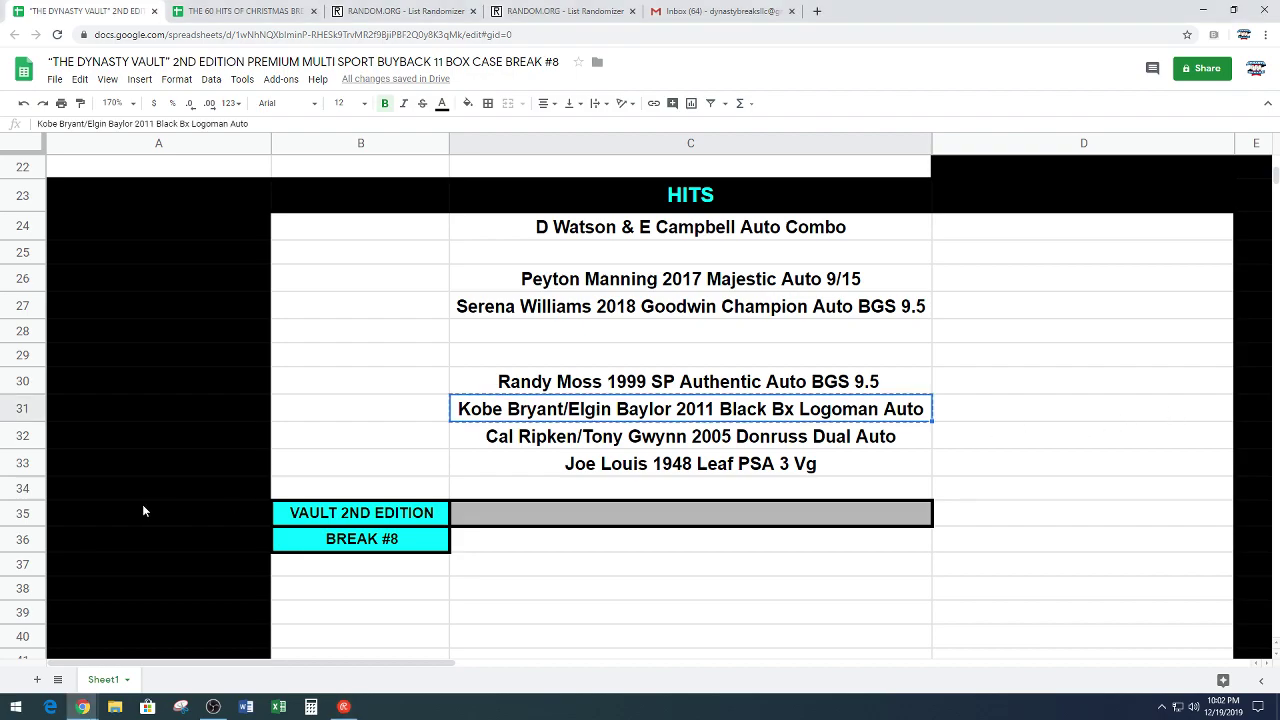
scroll(357, 443, up, 6)
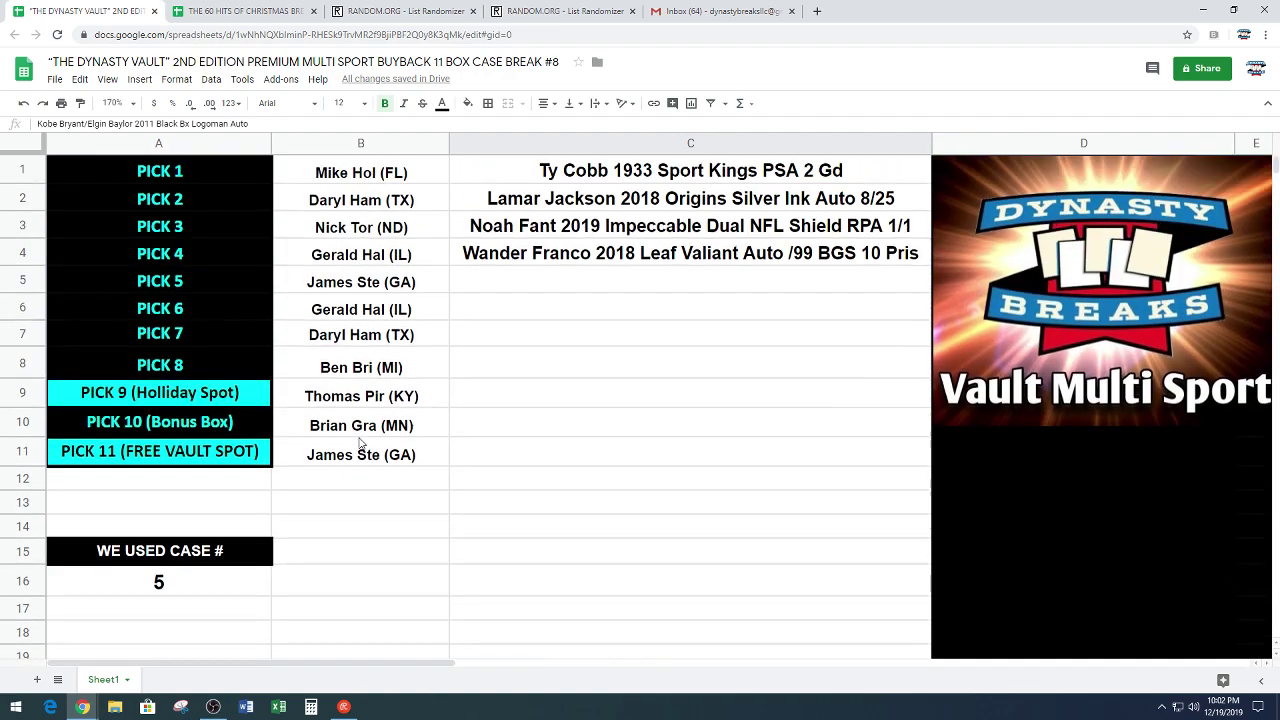
click(553, 285)
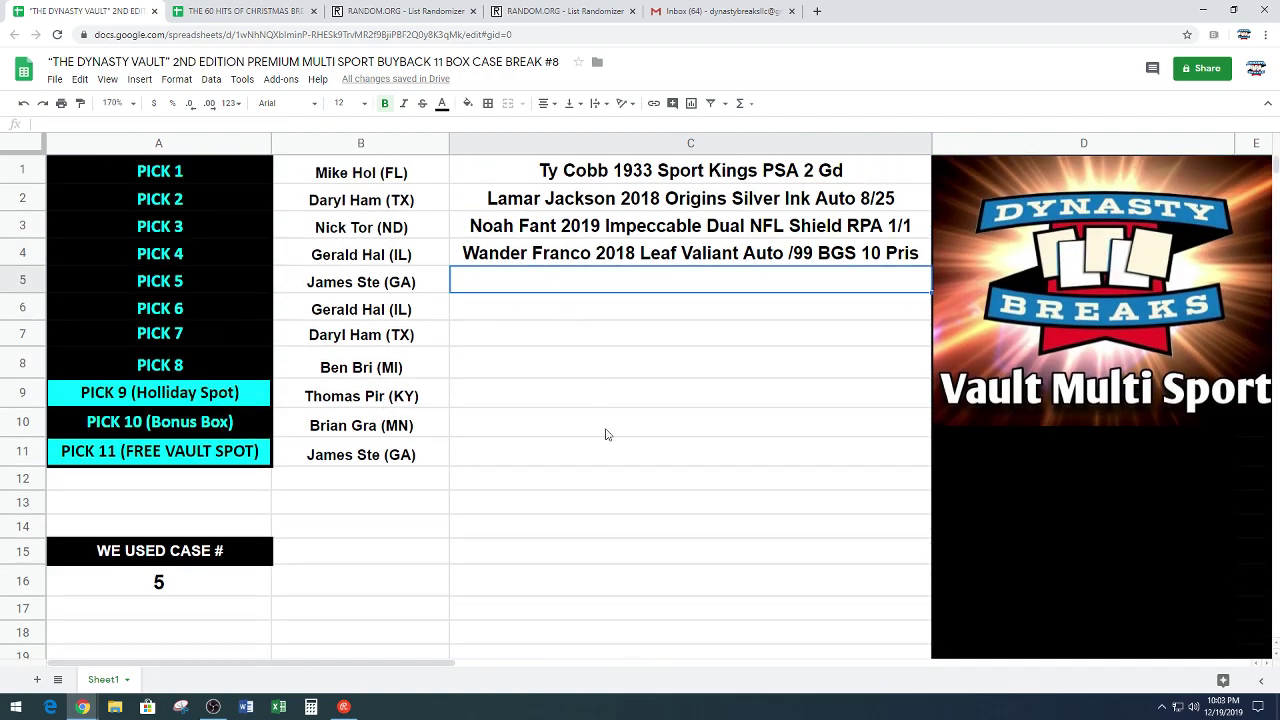
key(ctrl+v)
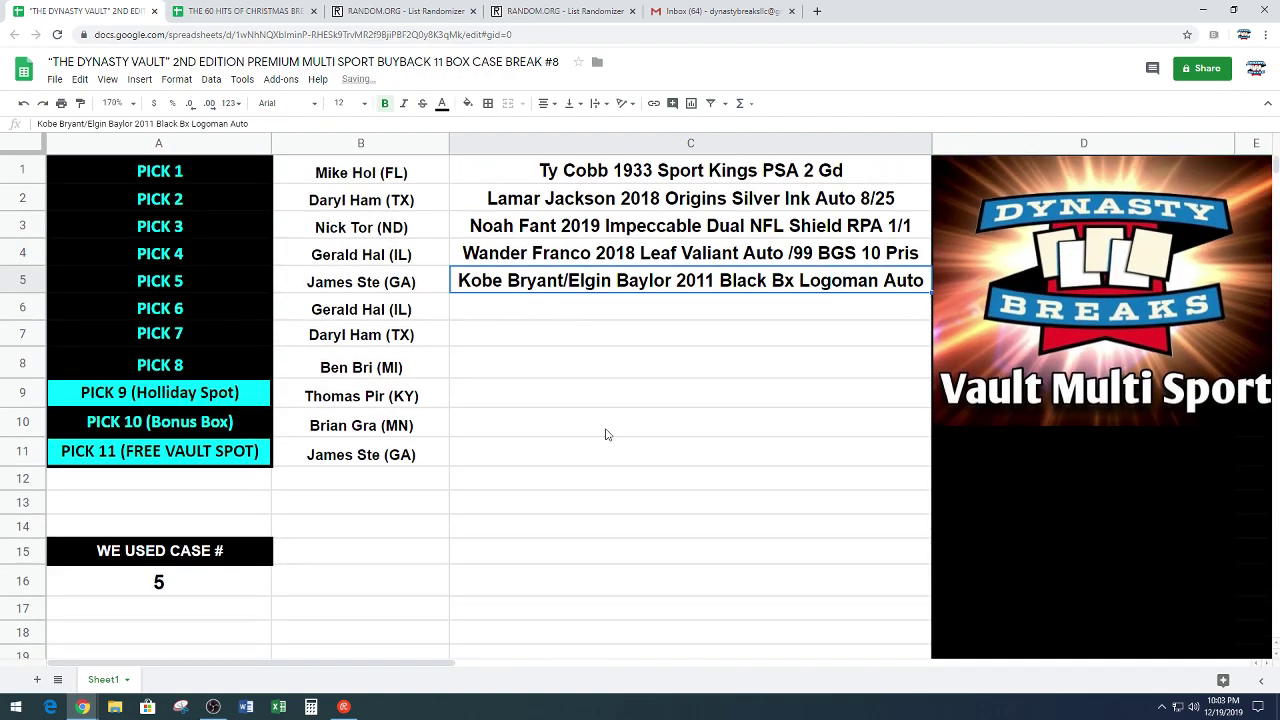
click(571, 318)
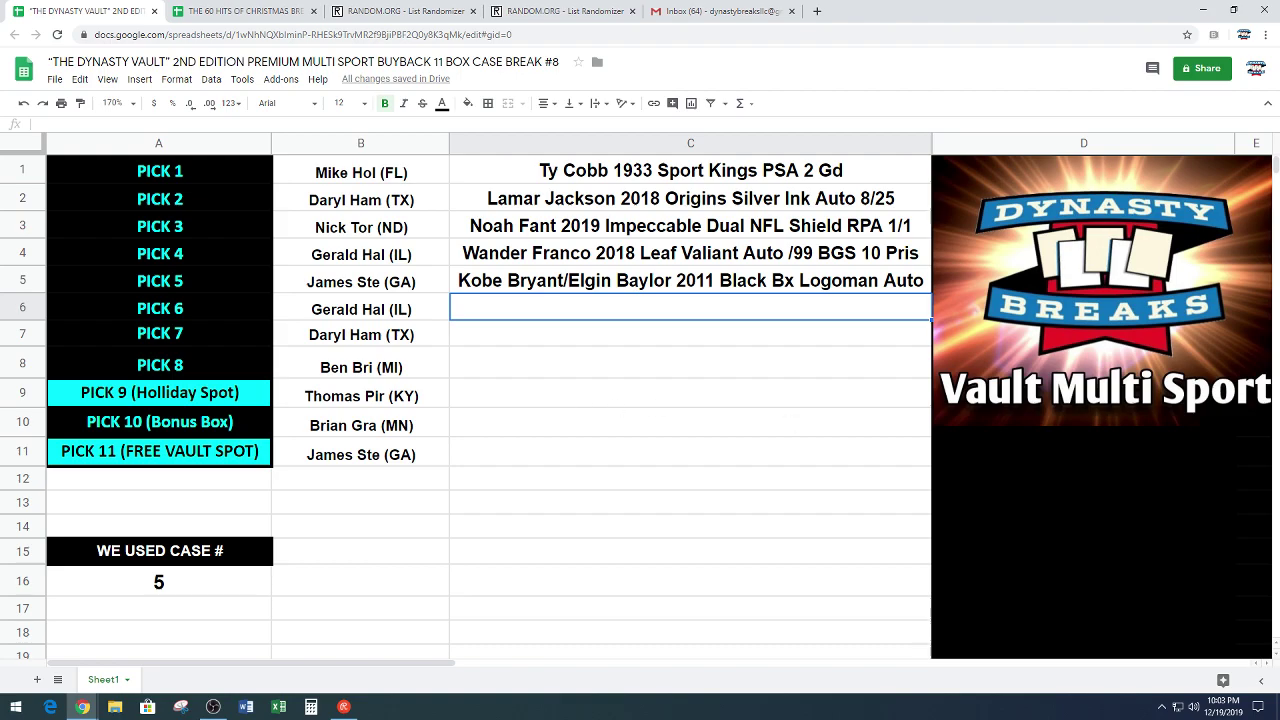
scroll(542, 384, down, 1)
scroll(540, 384, up, 1)
scroll(743, 406, down, 5)
scroll(742, 408, down, 1)
key(alt+Tab)
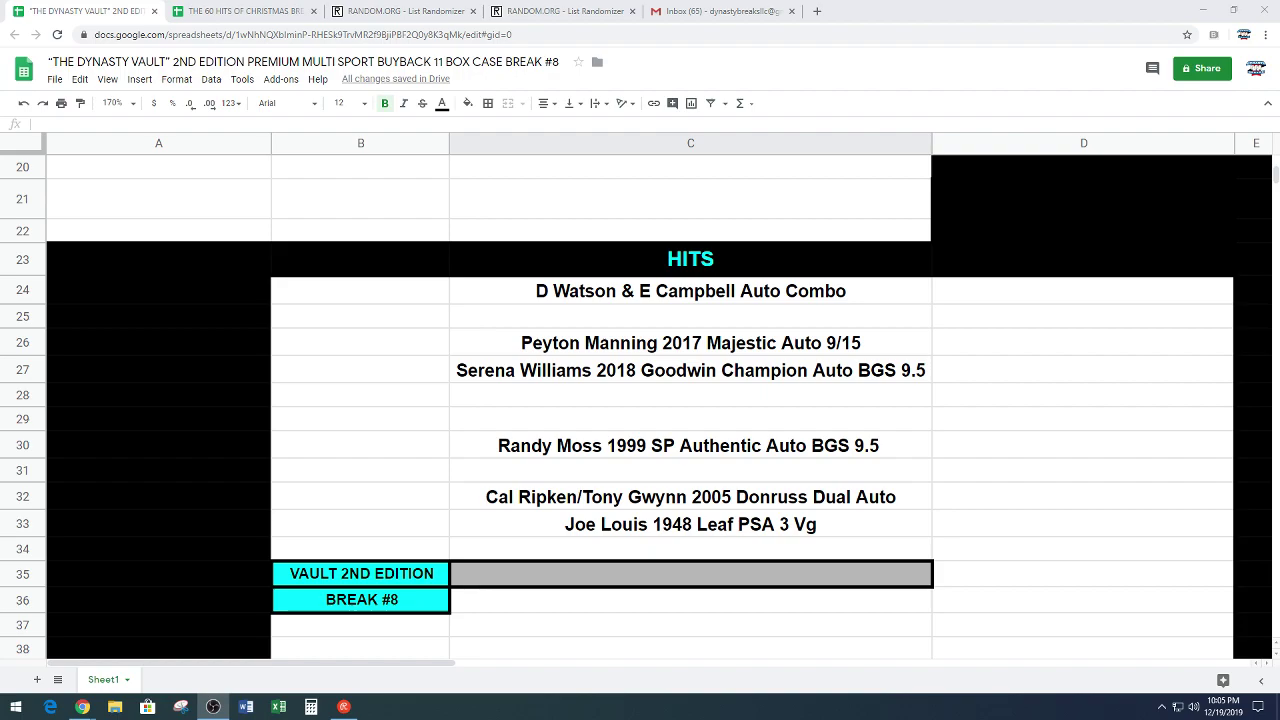
Step: Move the 'Randy Moss 1999 SP Authentic Auto BGS 9.5' hit from C30 into C6
click(790, 450)
key(ctrl+c)
scroll(790, 394, up, 4)
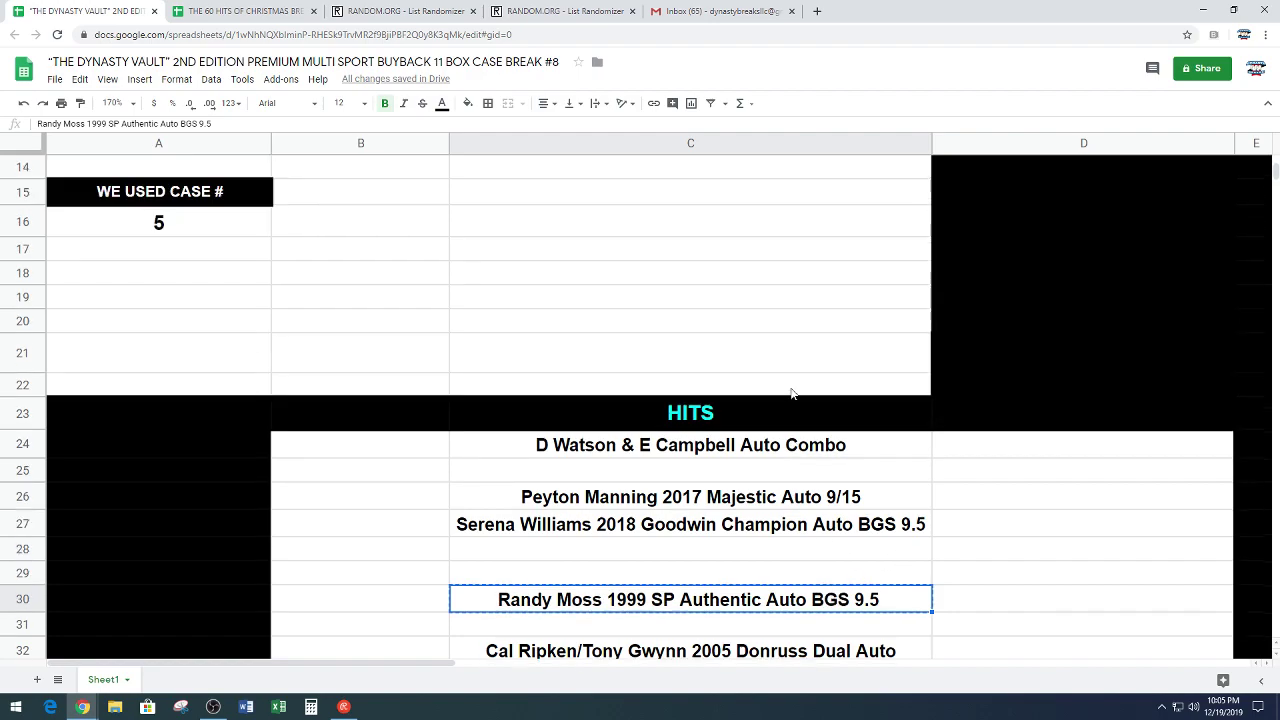
scroll(790, 394, up, 3)
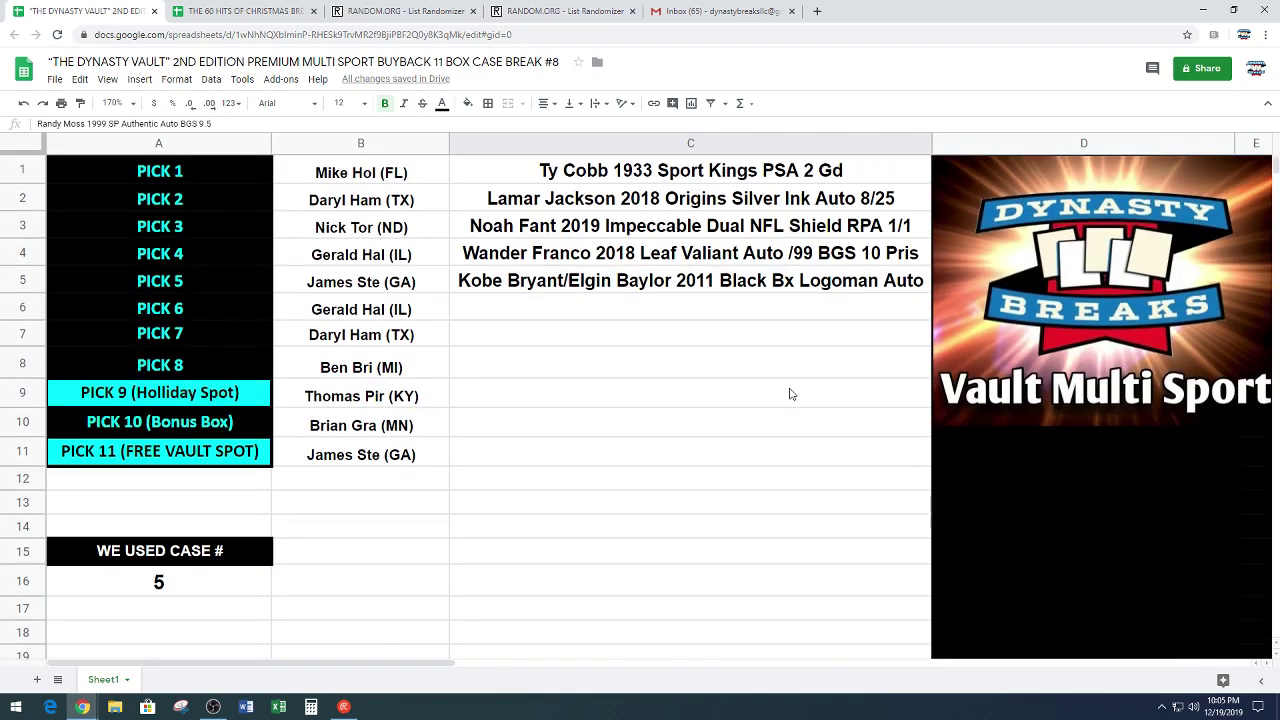
click(606, 313)
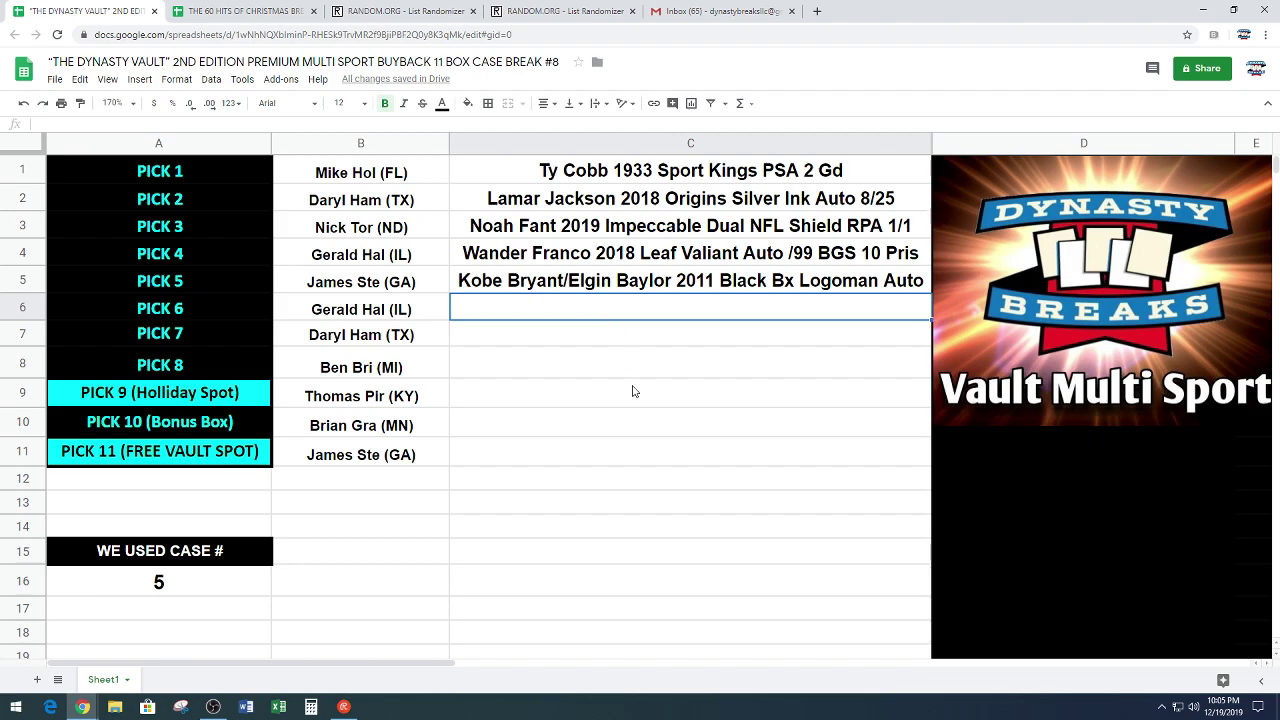
key(ctrl+v)
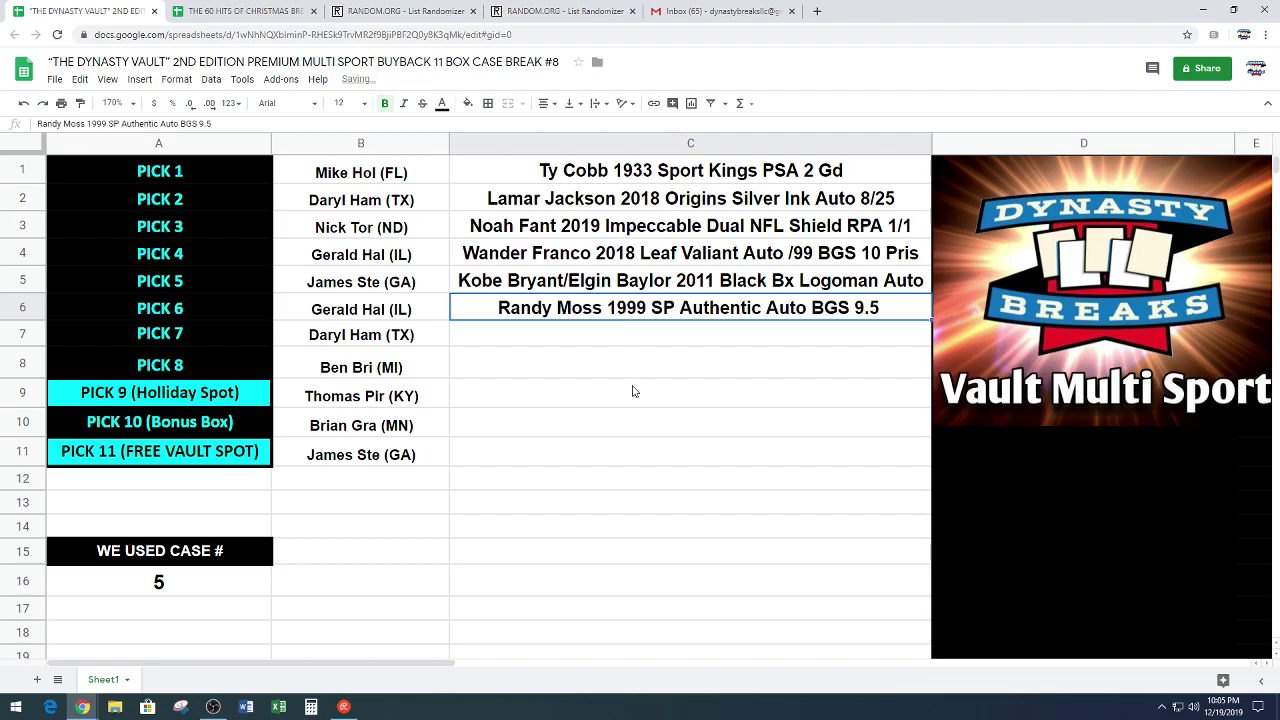
click(603, 335)
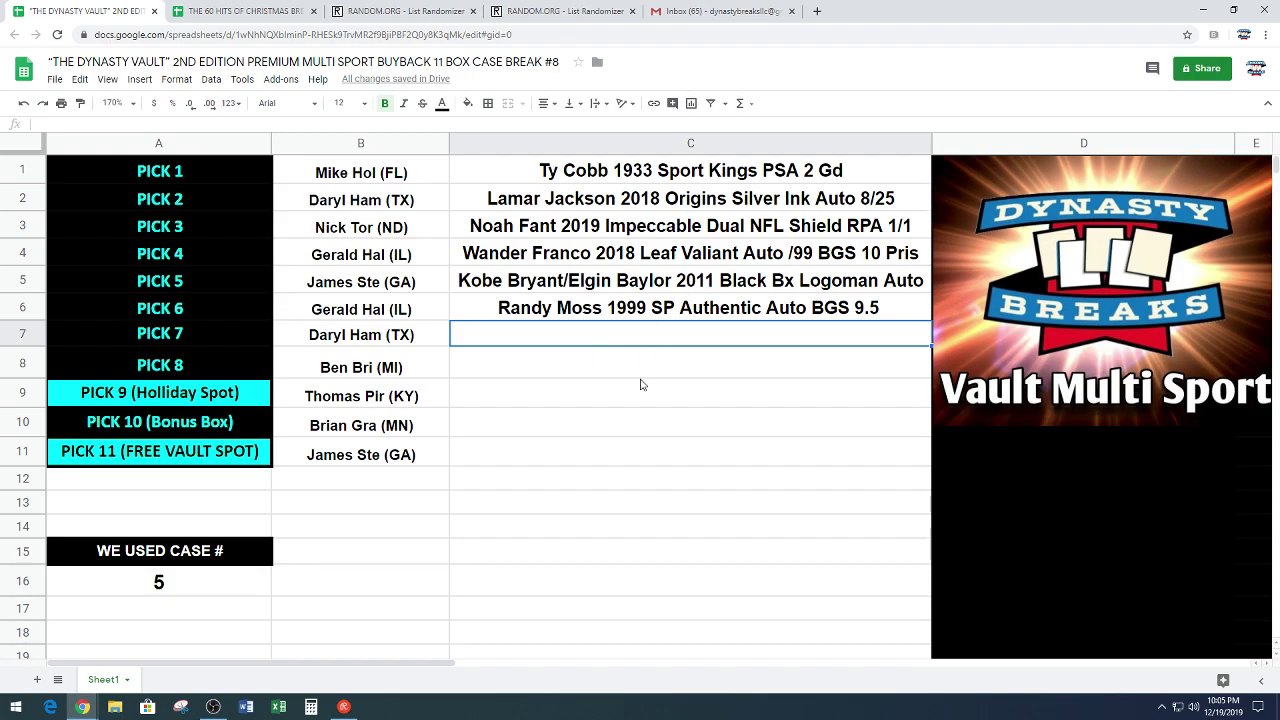
scroll(641, 385, down, 6)
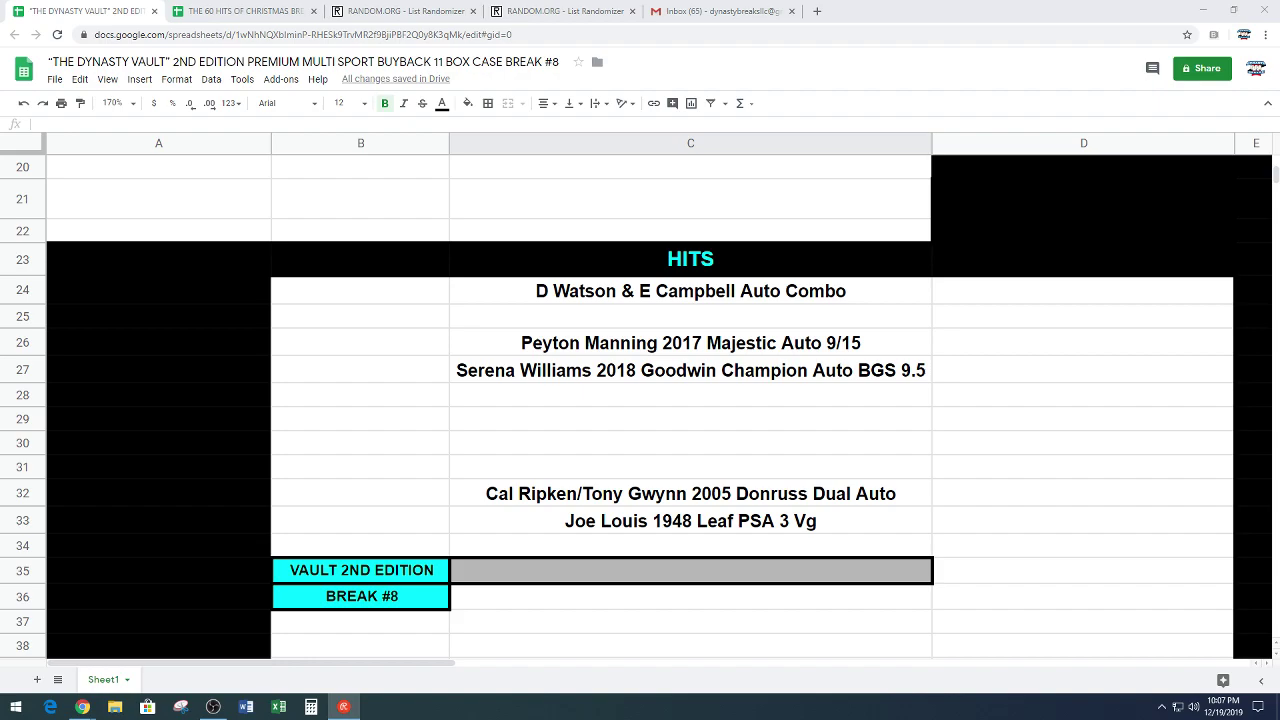
Step: Move the 'Peyton Manning 2017 Majestic Auto 9/15' hit from C26 into C7
click(590, 352)
key(ctrl+c)
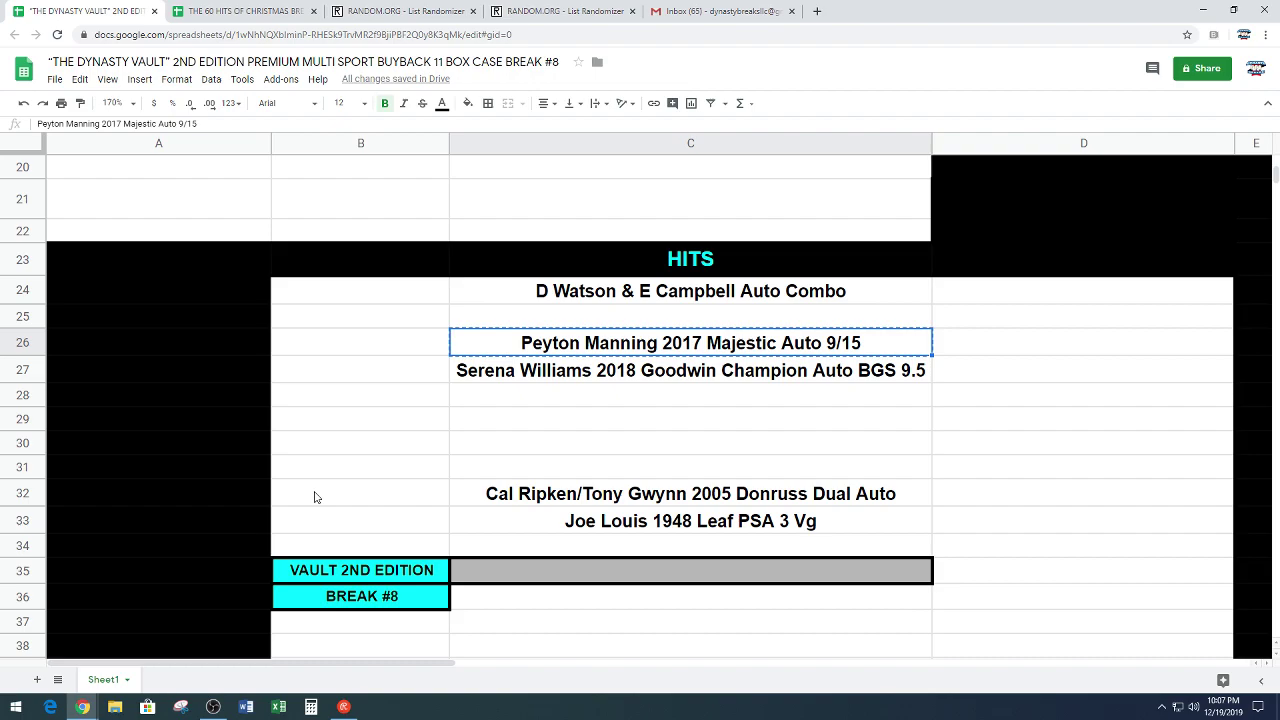
scroll(312, 490, up, 8)
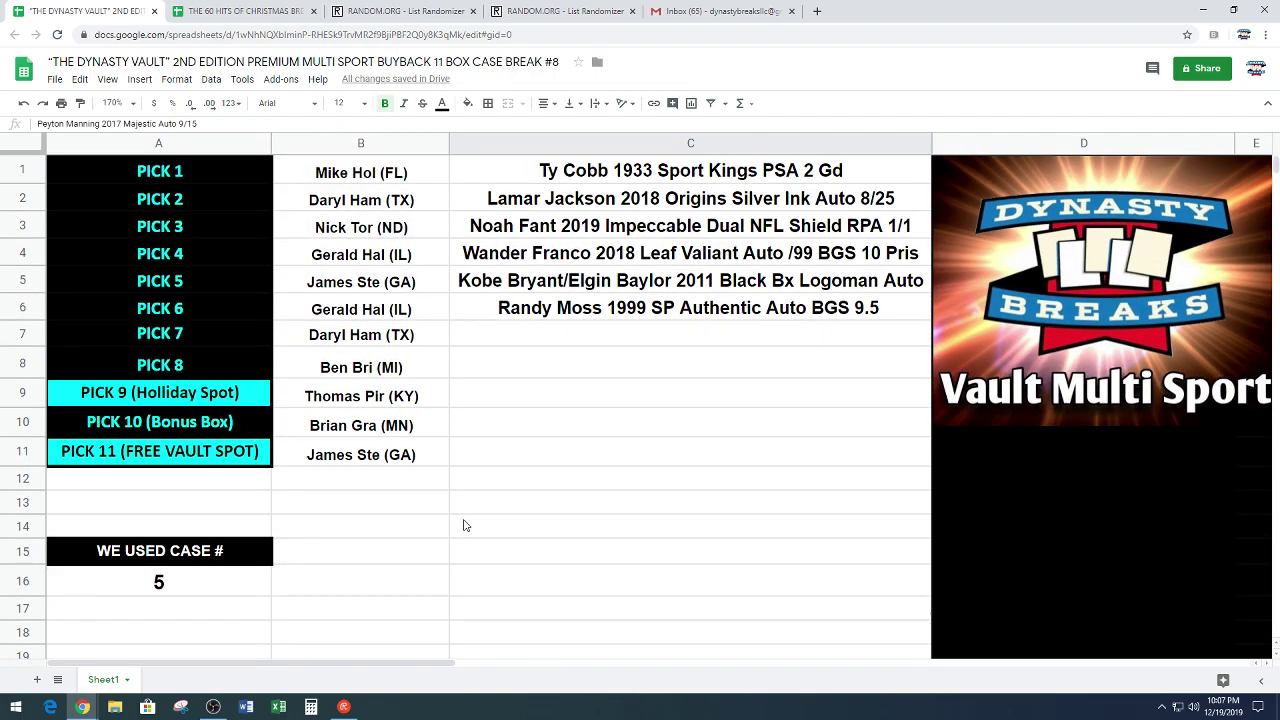
click(619, 338)
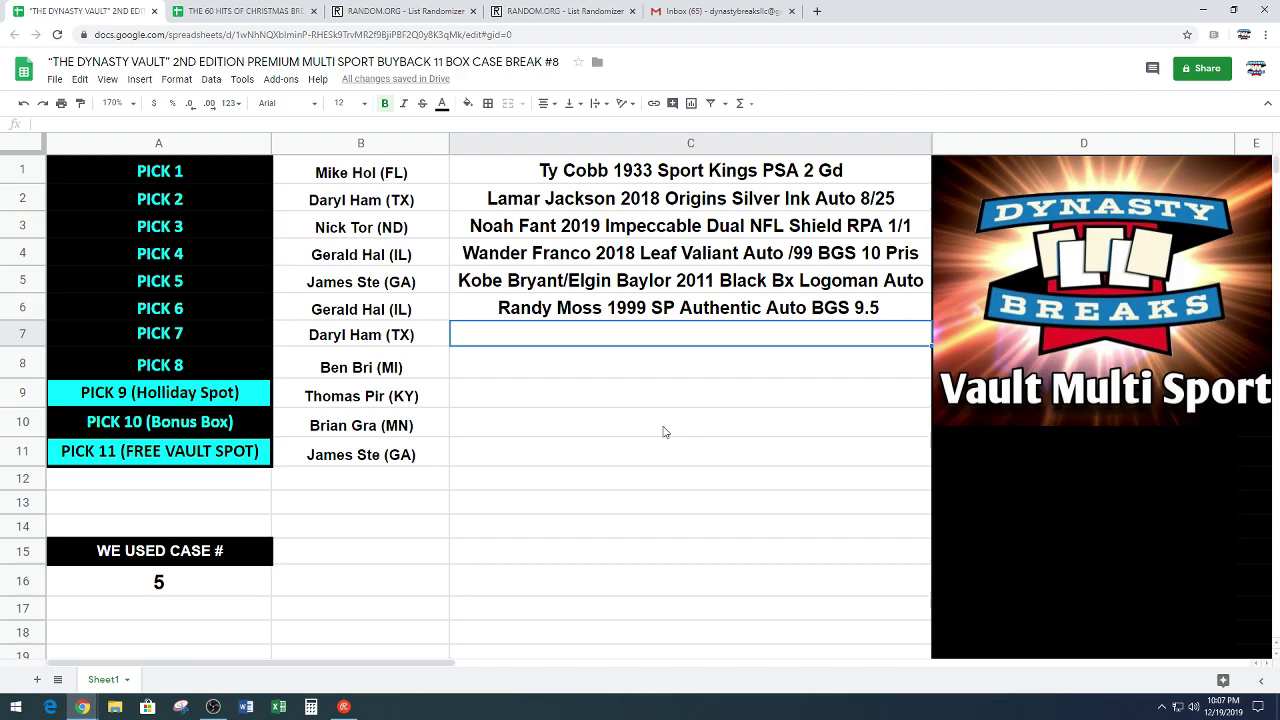
key(ctrl+v)
click(652, 460)
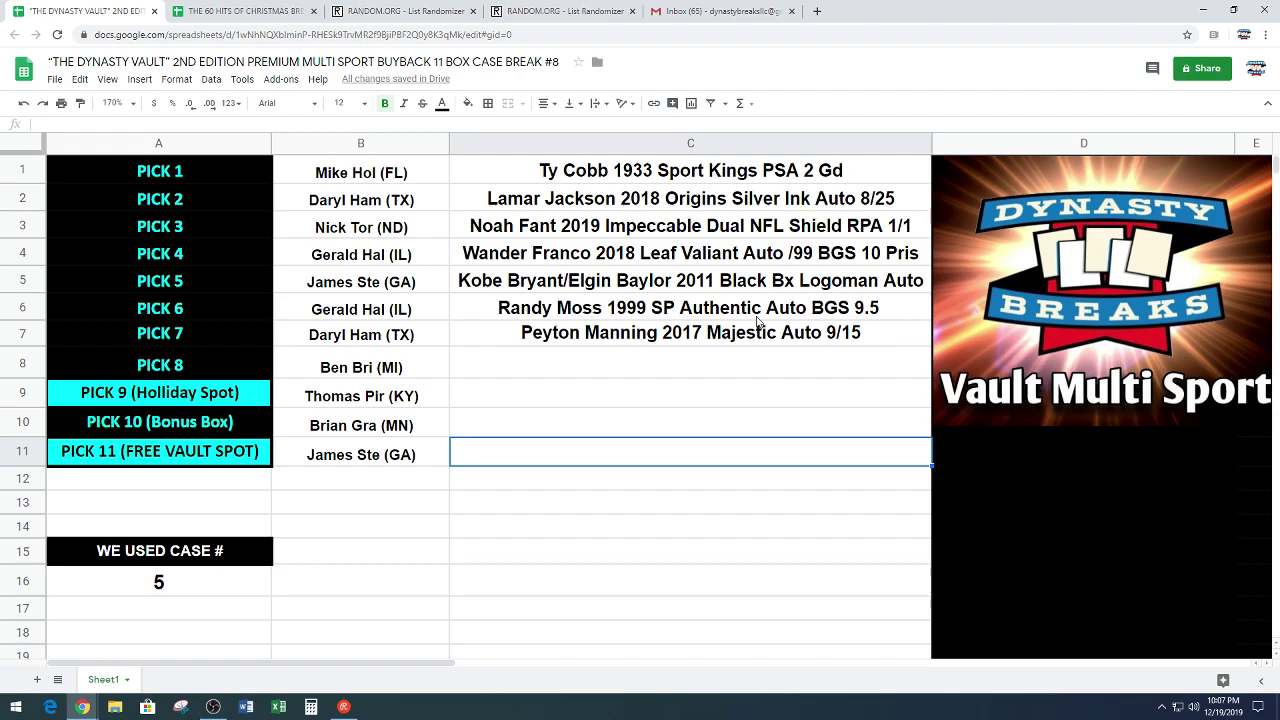
click(606, 368)
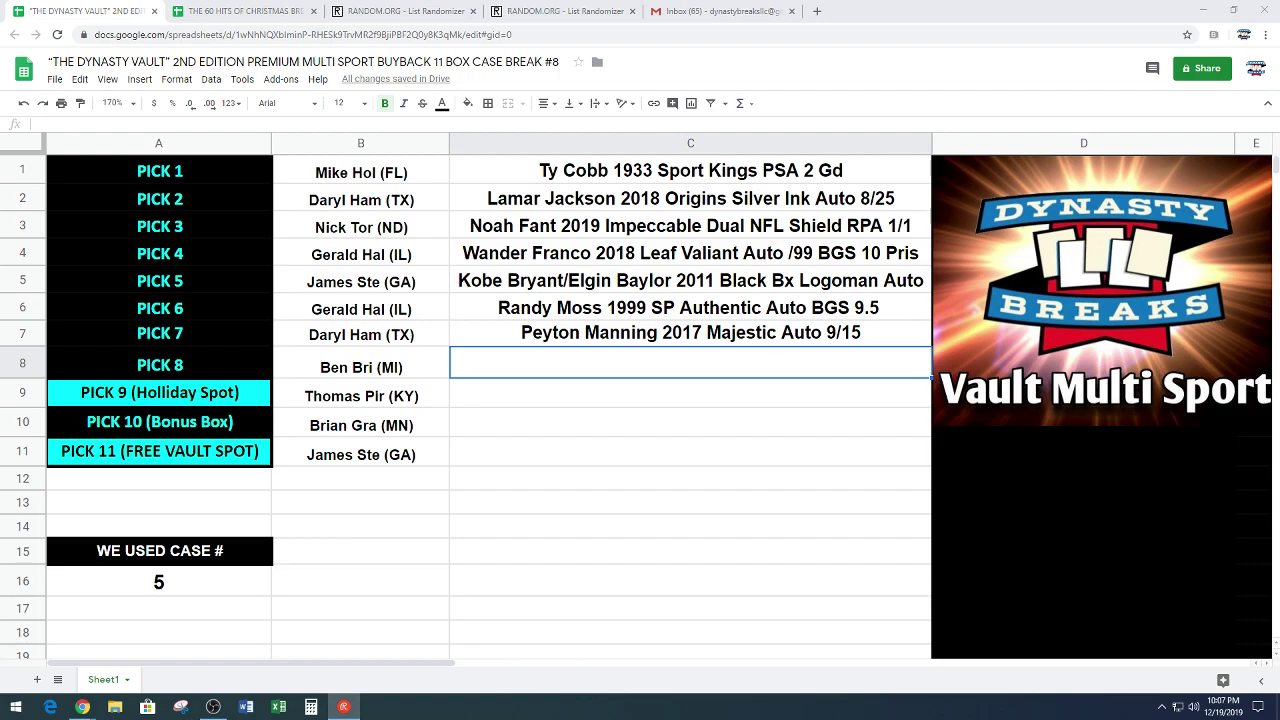
scroll(350, 436, down, 8)
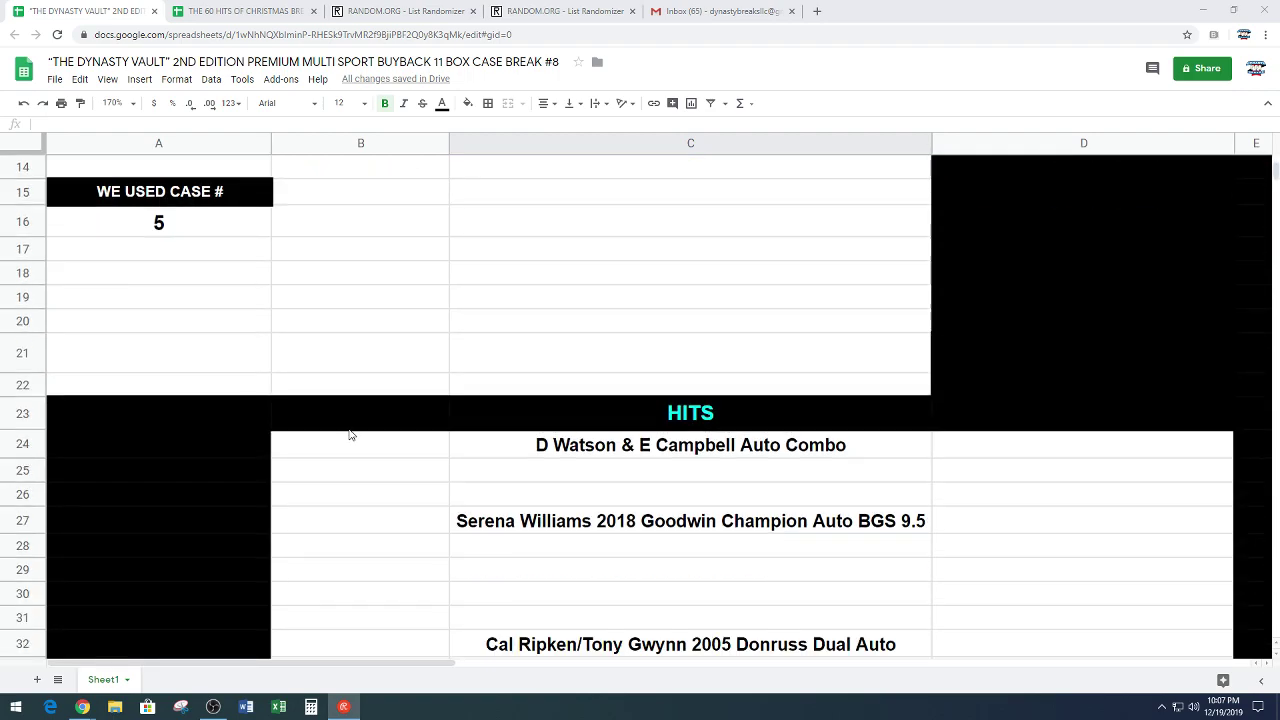
scroll(350, 436, up, 1)
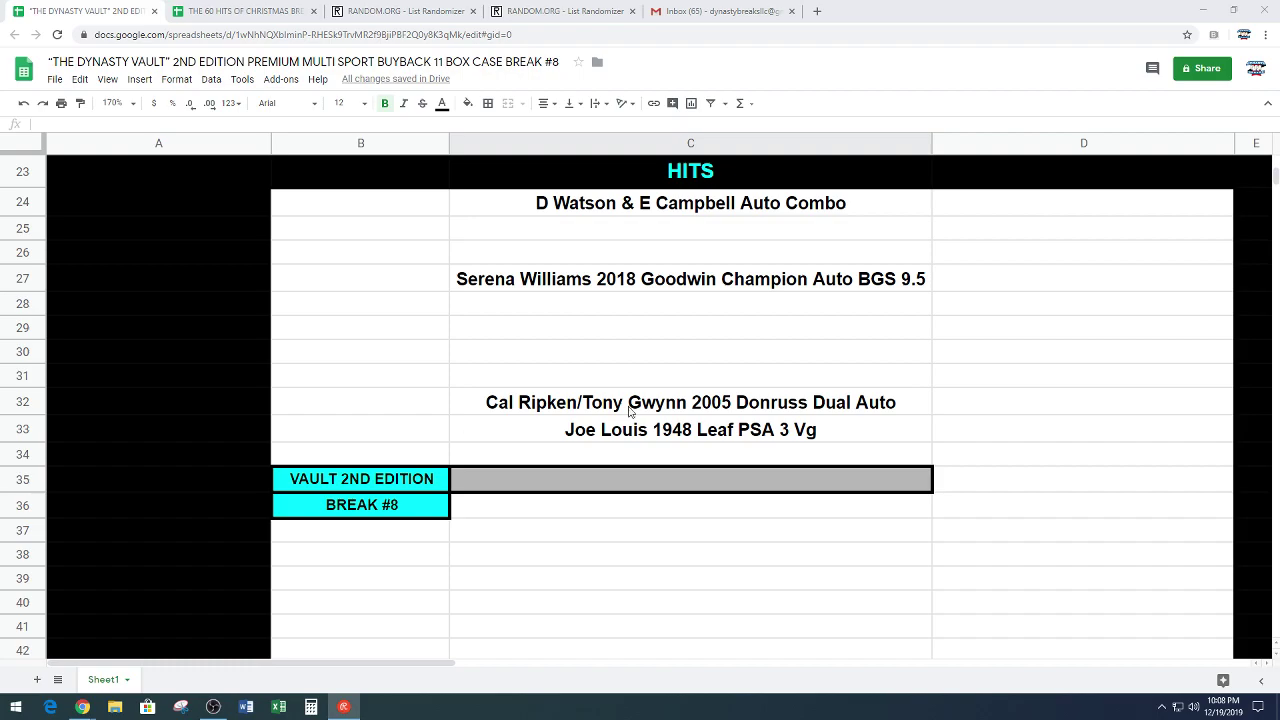
Step: Move the 'Serena Williams 2018 Goodwin Champion Auto BGS 9.5' hit from C27 into C8
click(848, 287)
key(ctrl+c)
scroll(541, 529, up, 10)
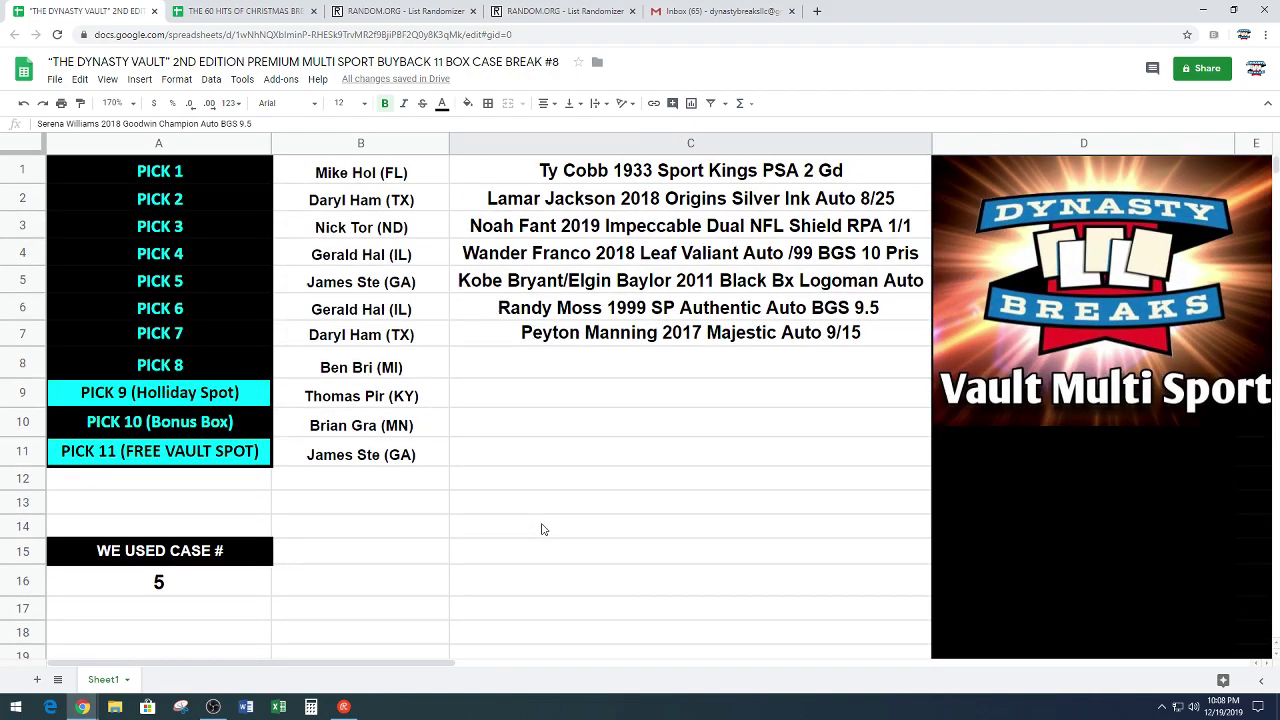
click(541, 358)
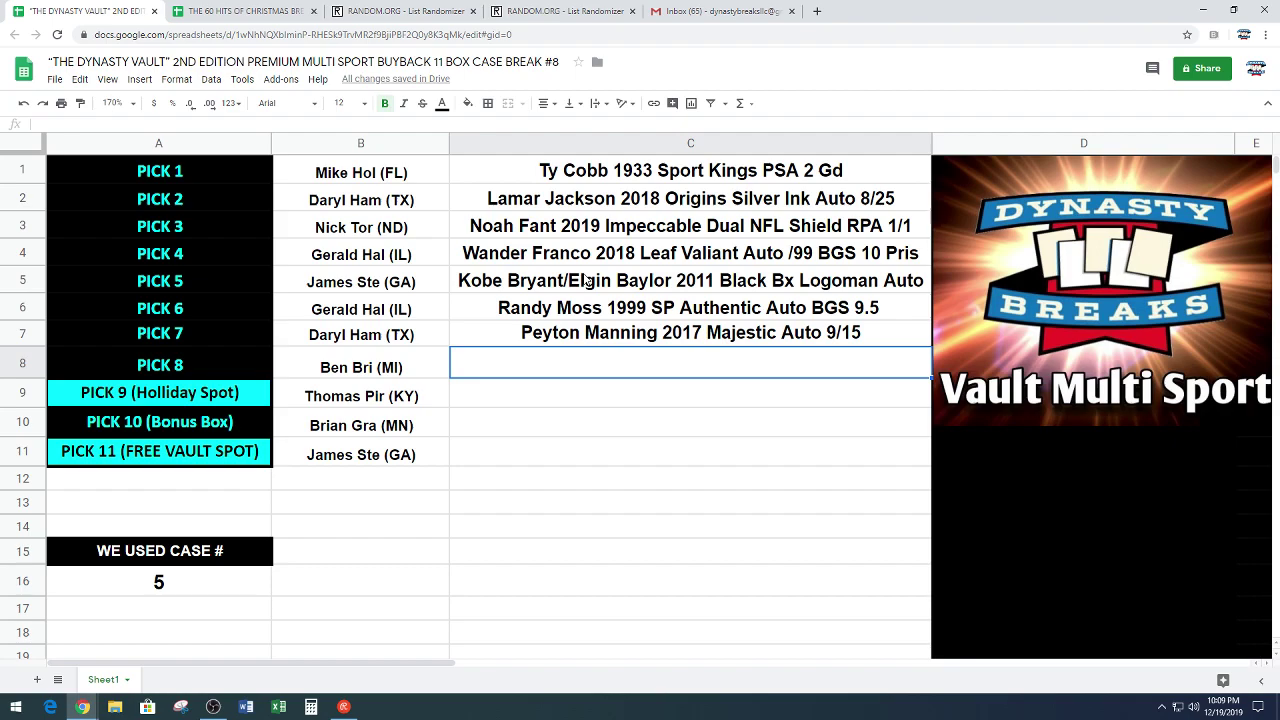
key(ctrl+v)
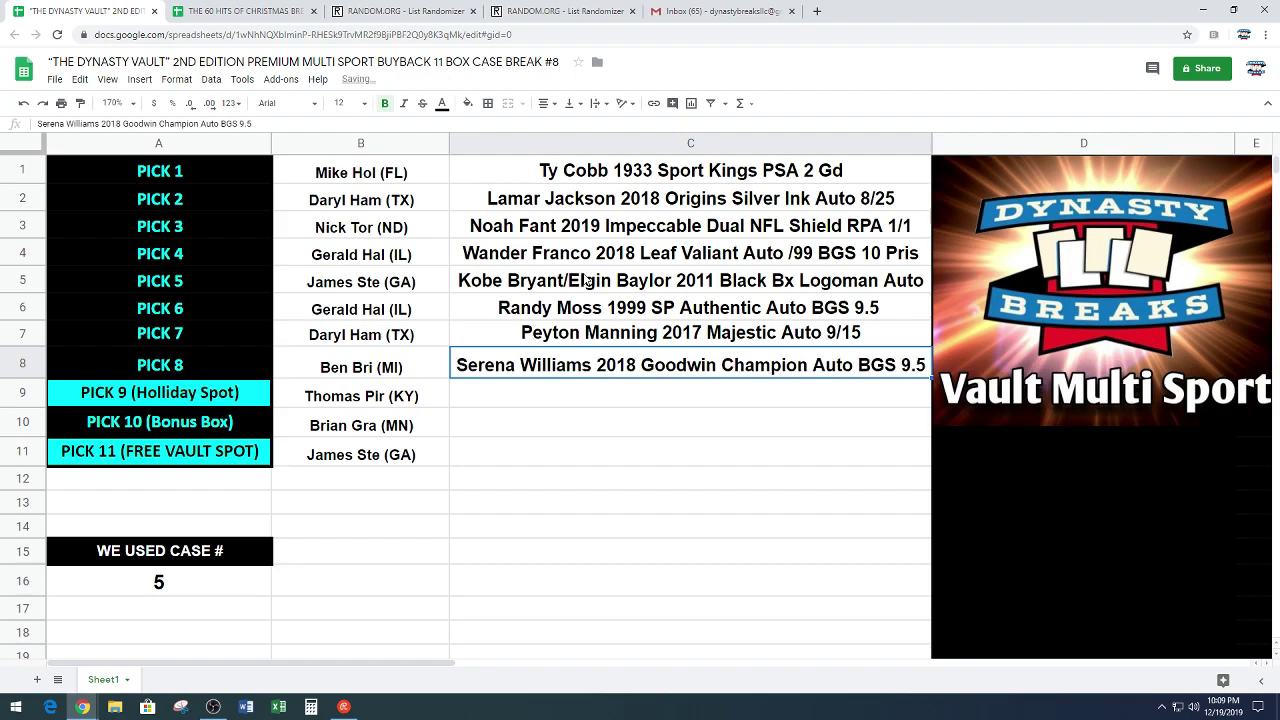
click(530, 403)
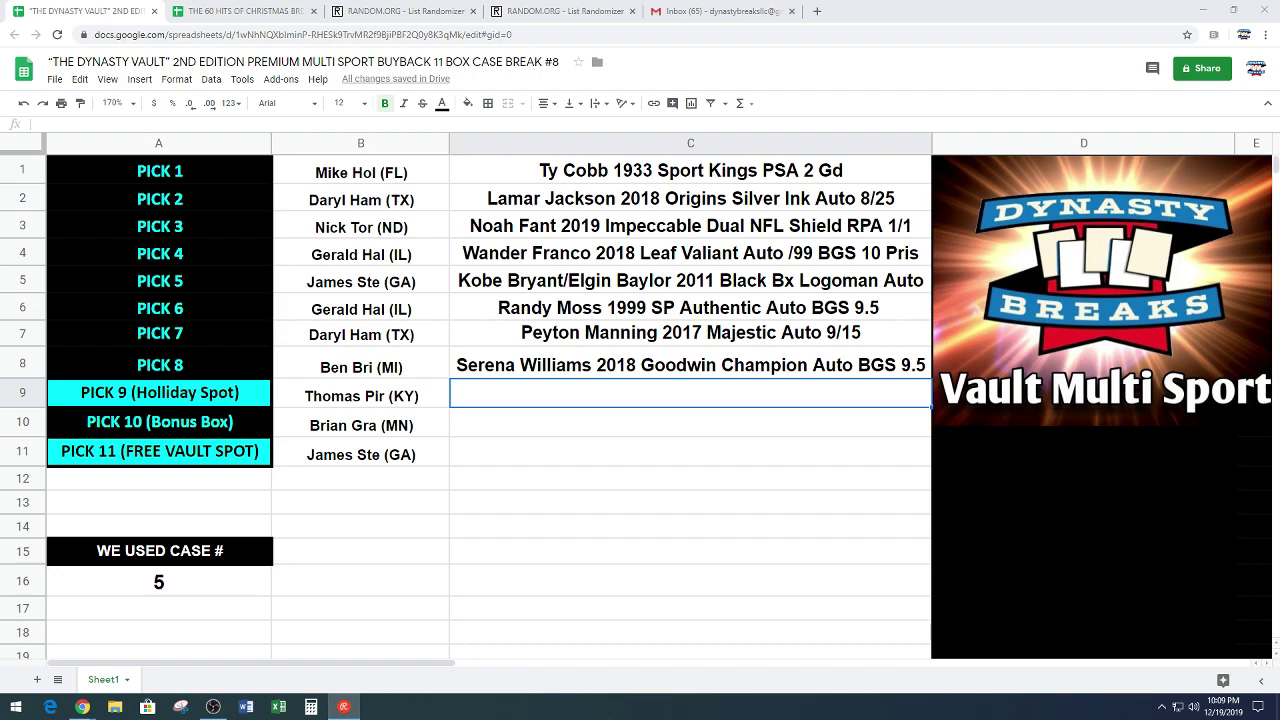
Step: Enter pick 9's buyer name and state in cell G12 of the 60 Hits of Christmas entrants sheet
click(255, 10)
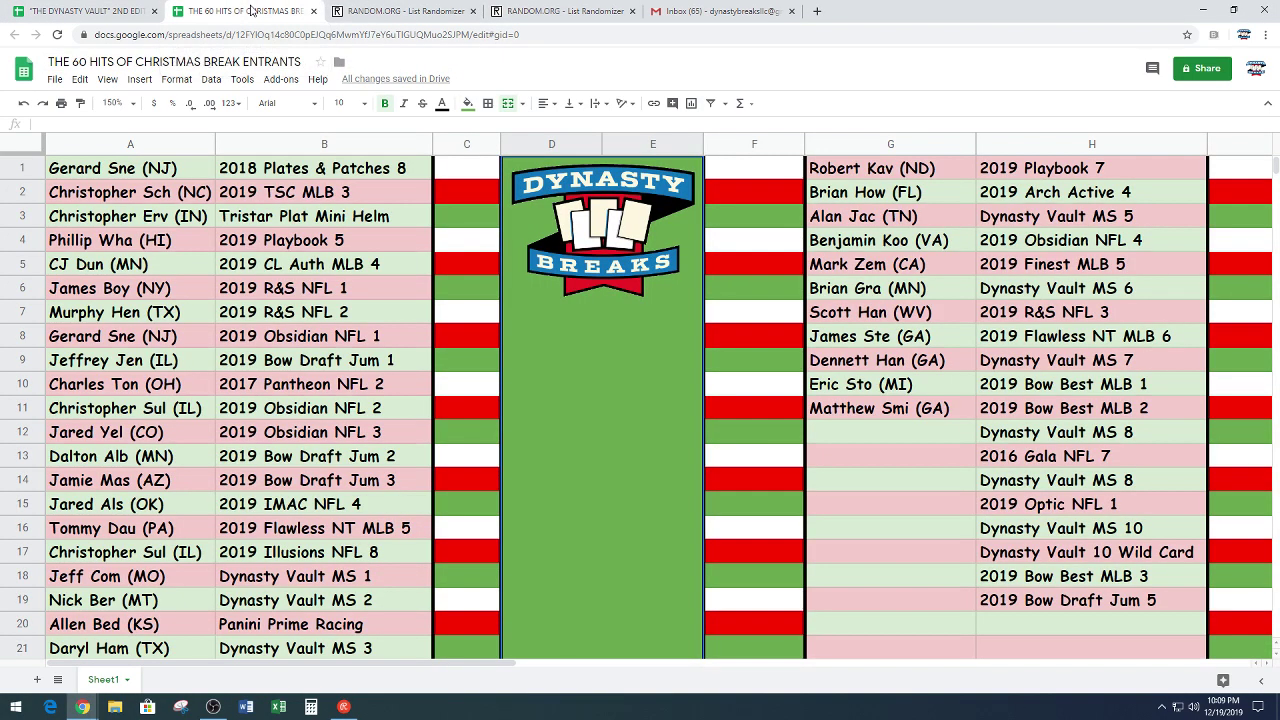
click(918, 431)
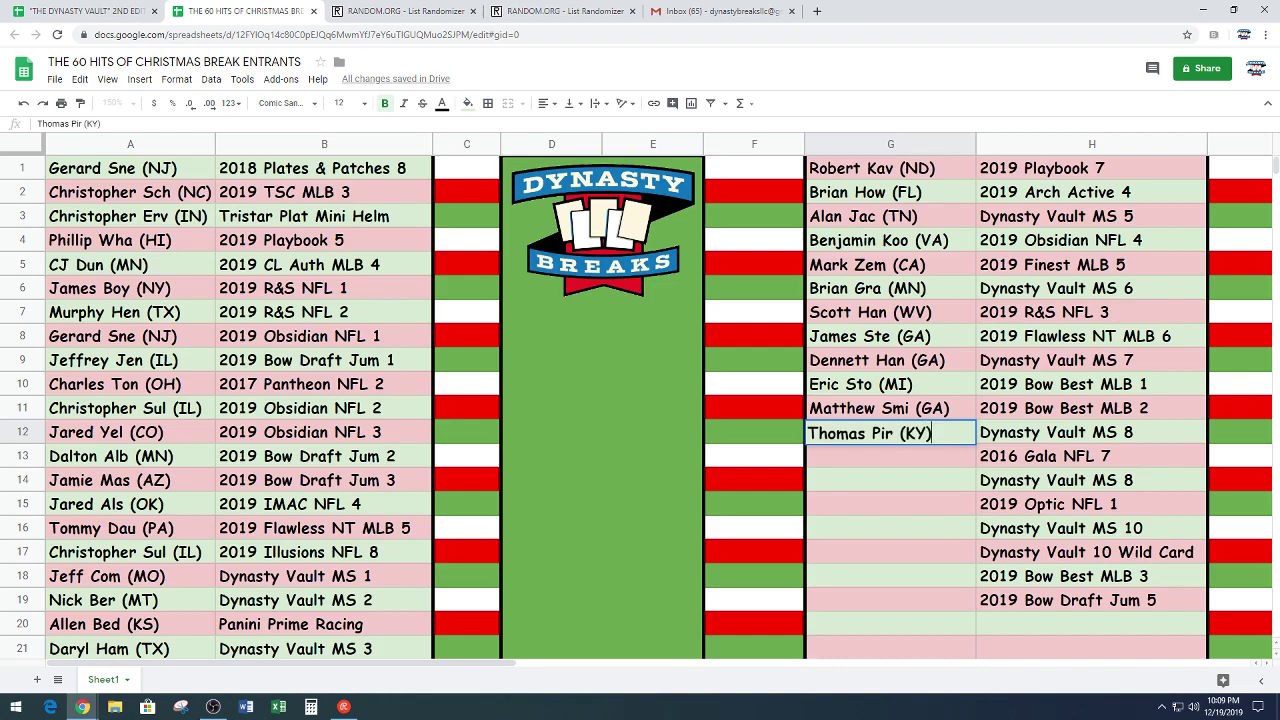
click(904, 467)
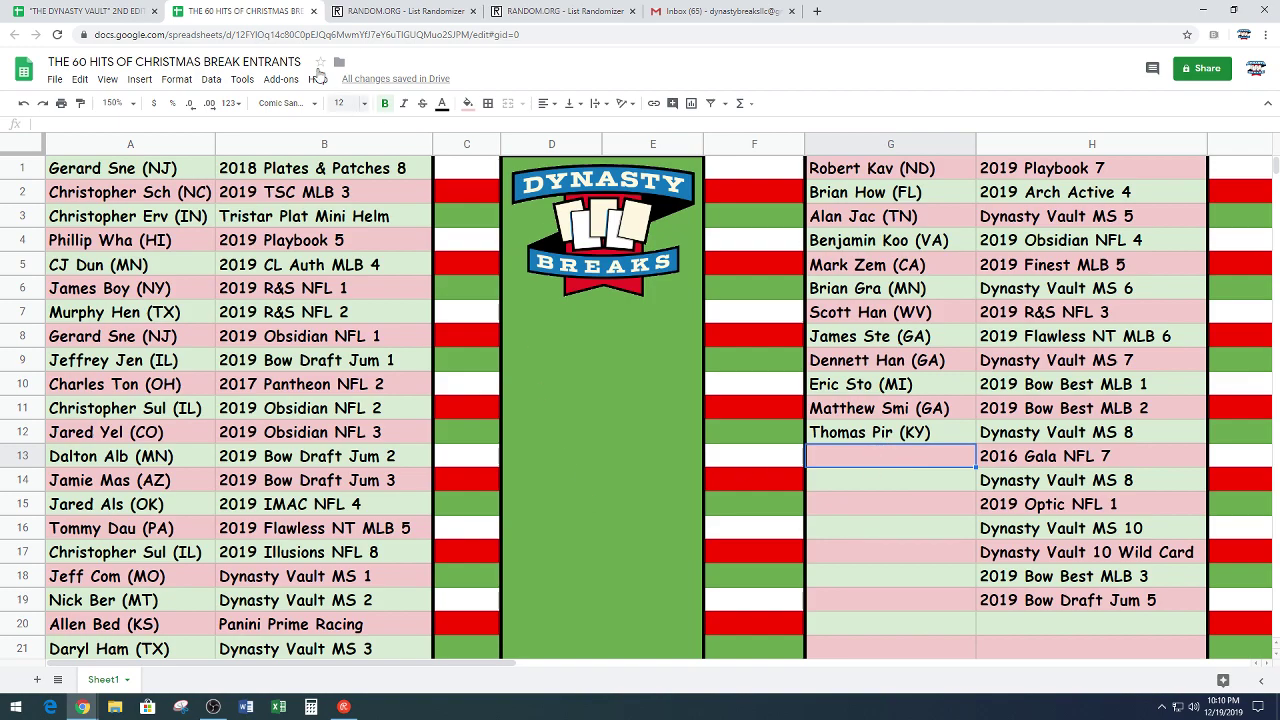
Step: Back on the Dynasty Vault sheet, paste the 'D Watson & E Campbell Auto Combo' hit into C9
click(85, 10)
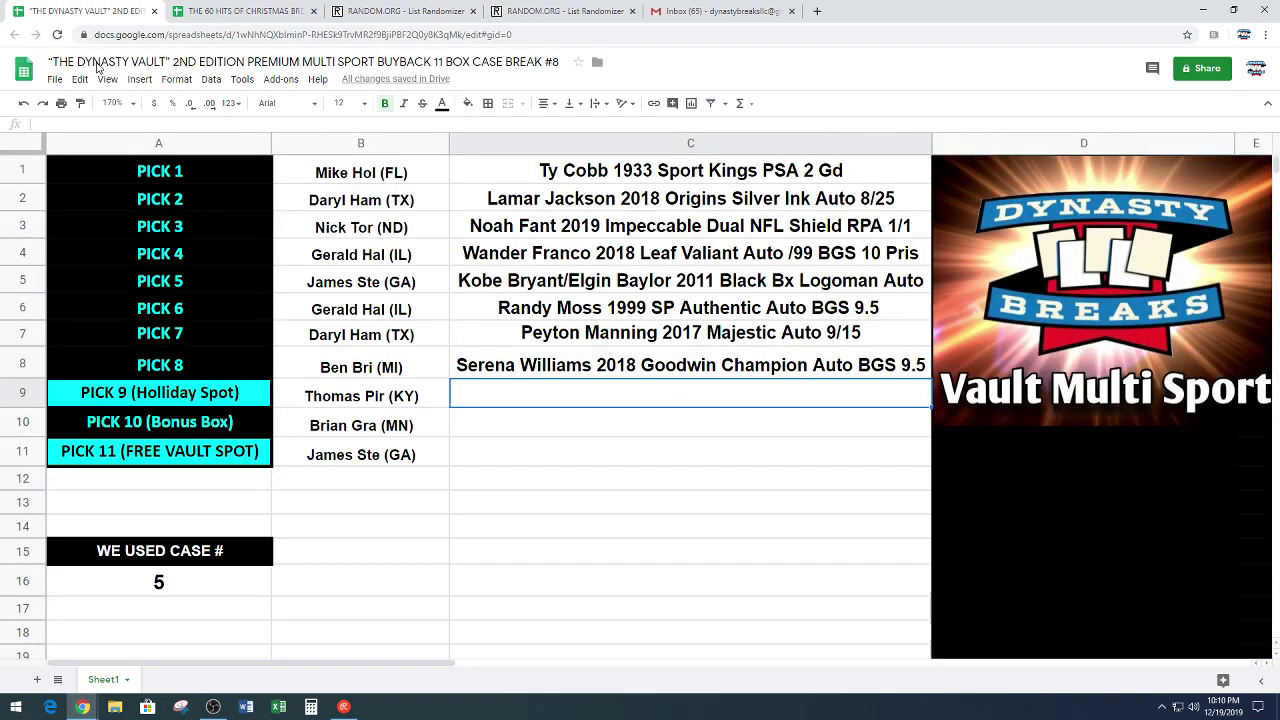
scroll(731, 472, down, 5)
scroll(731, 467, down, 2)
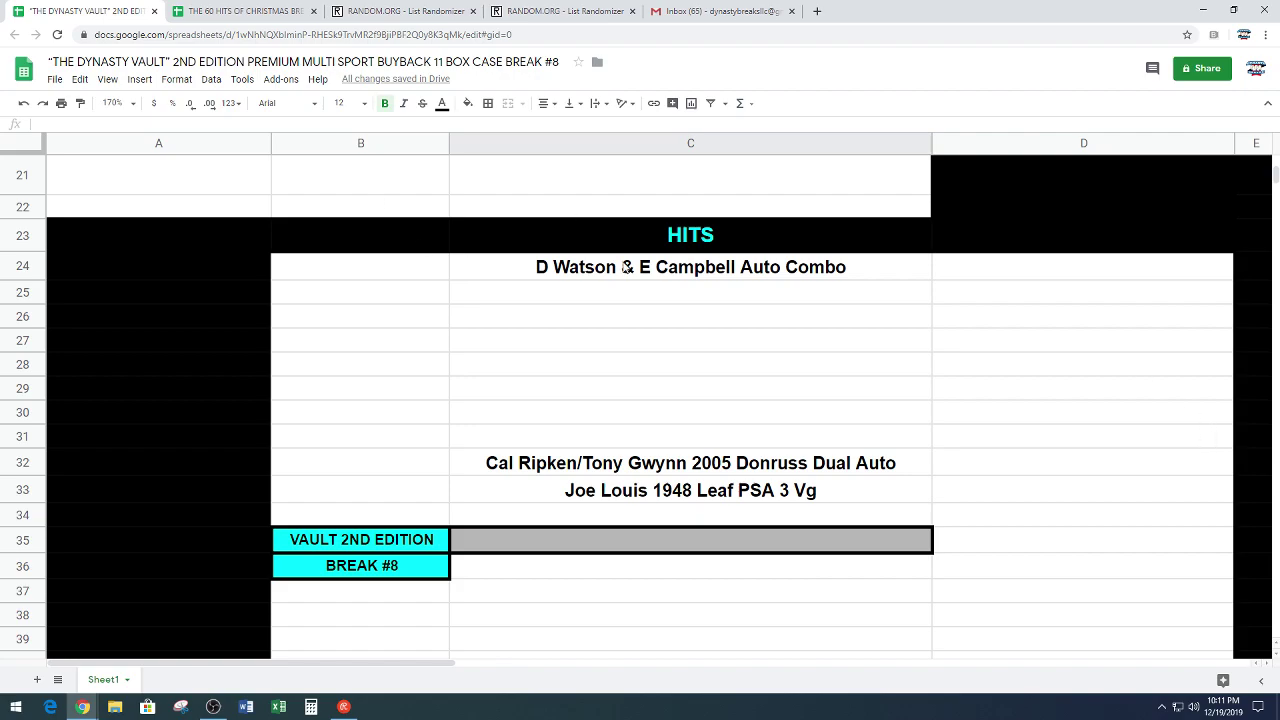
click(626, 267)
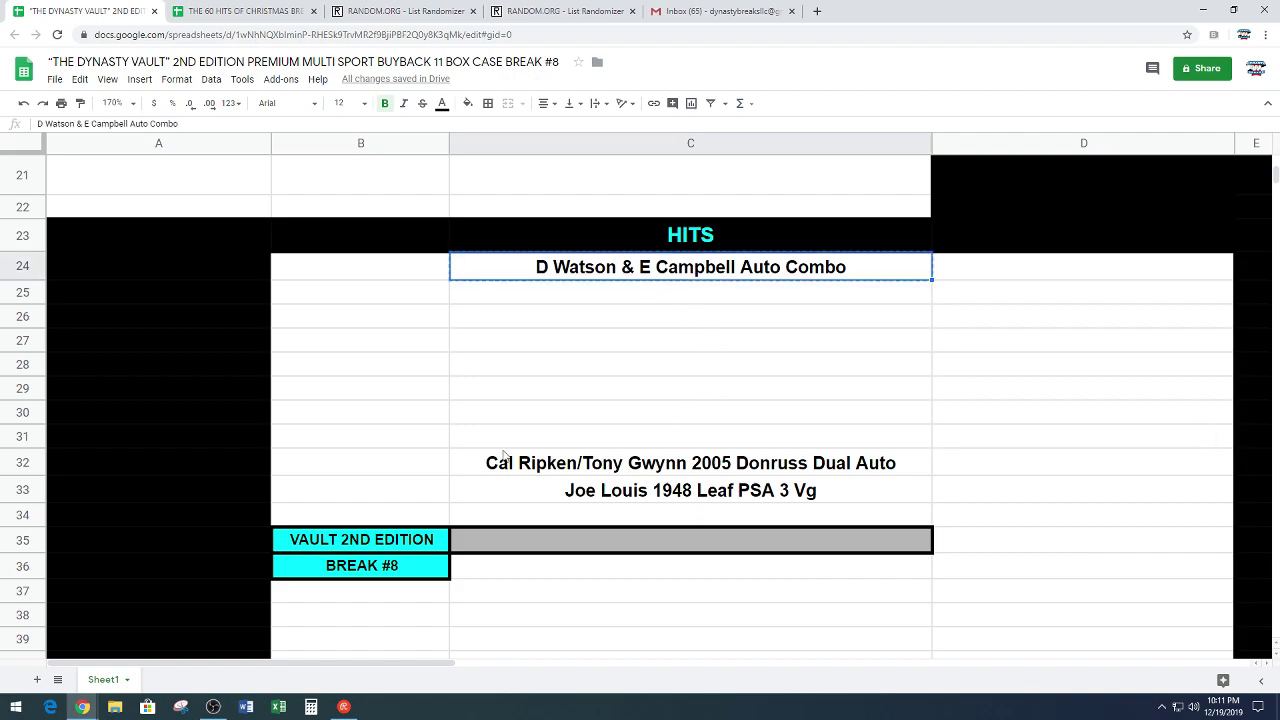
scroll(480, 451, up, 7)
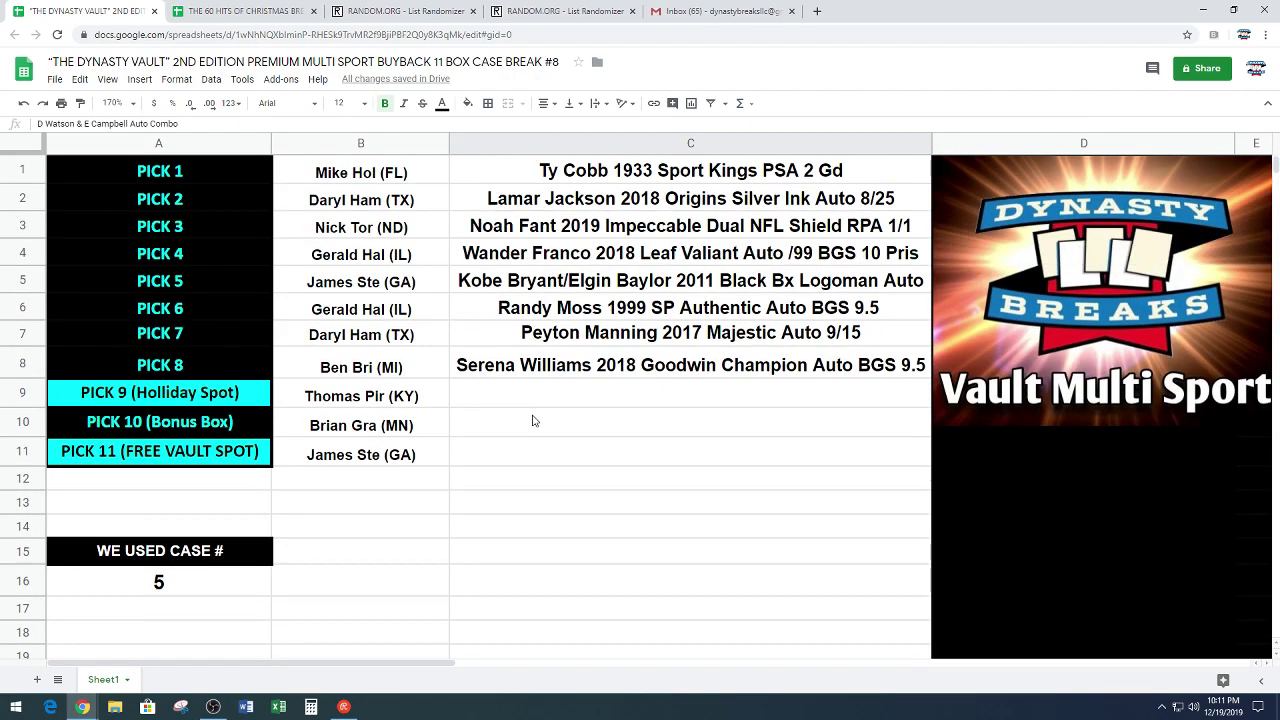
click(551, 397)
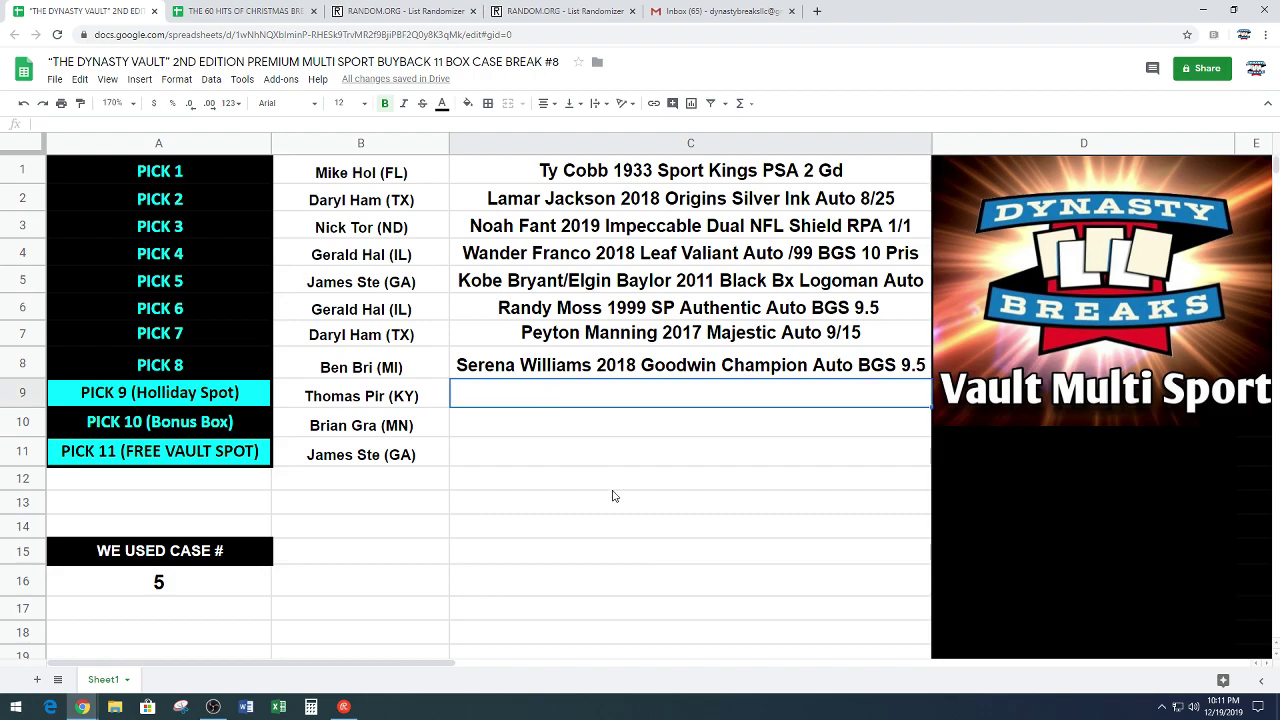
key(ctrl+v)
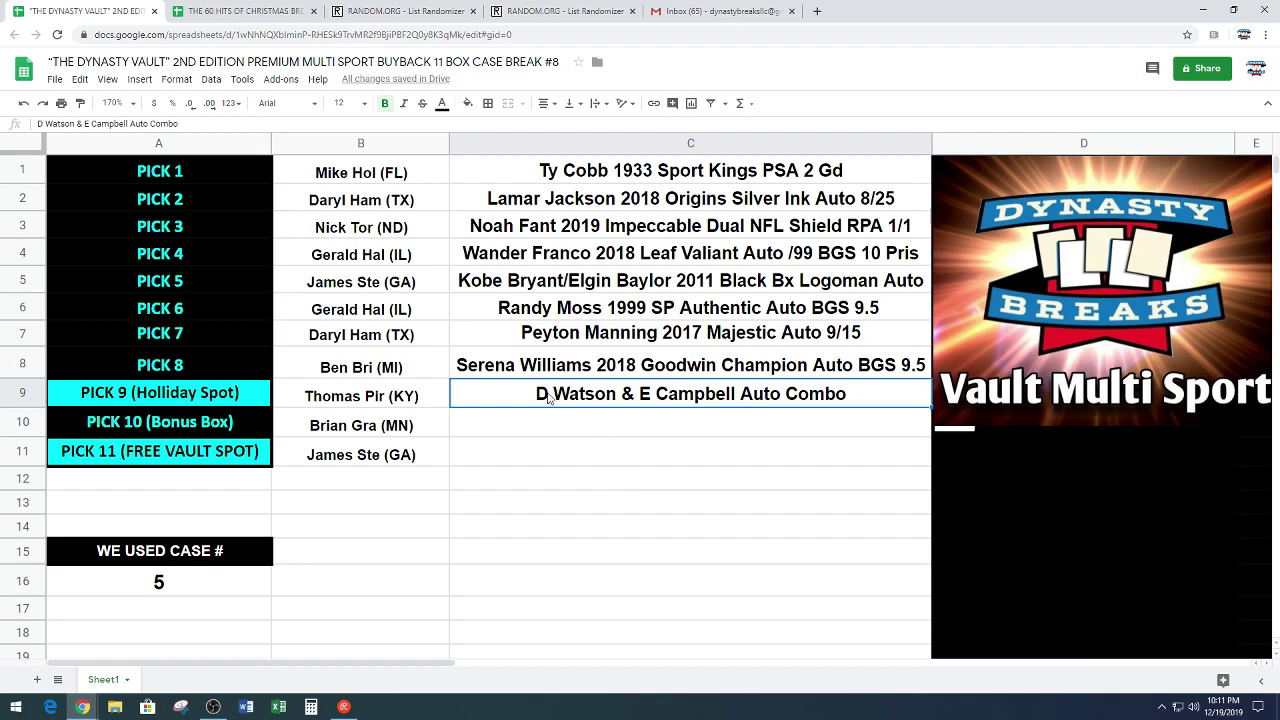
click(528, 424)
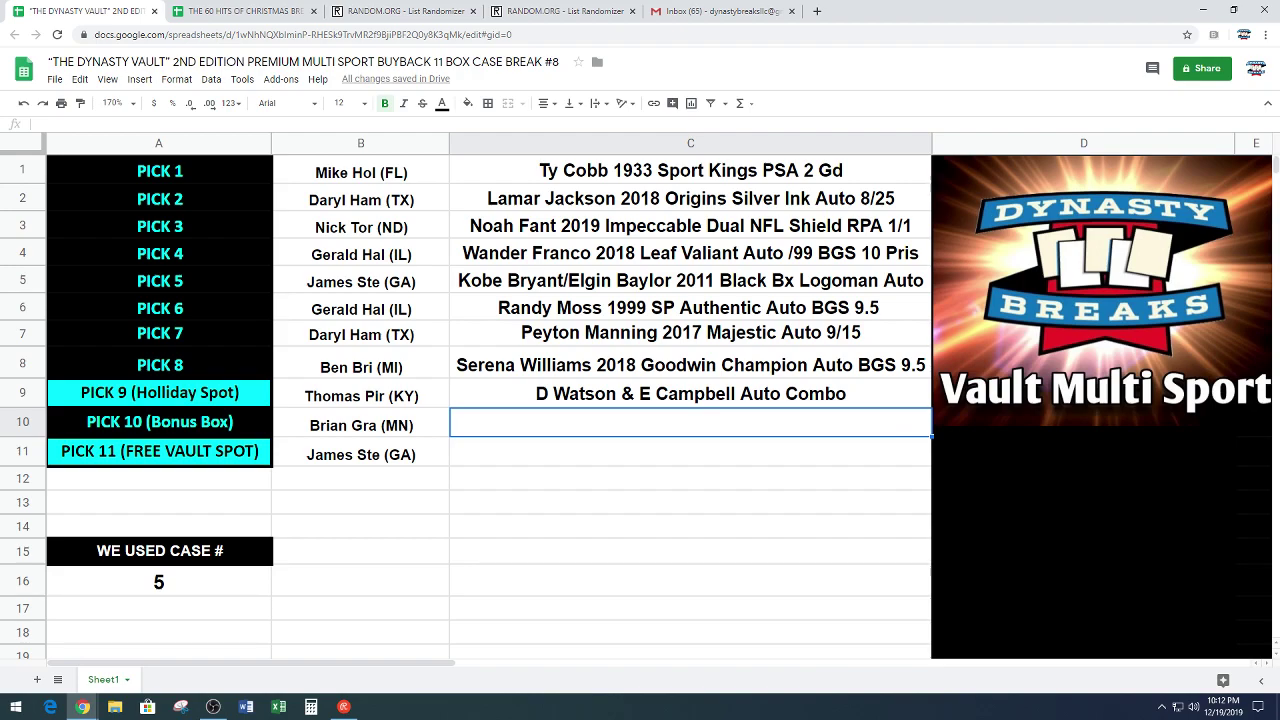
key(alt+Tab)
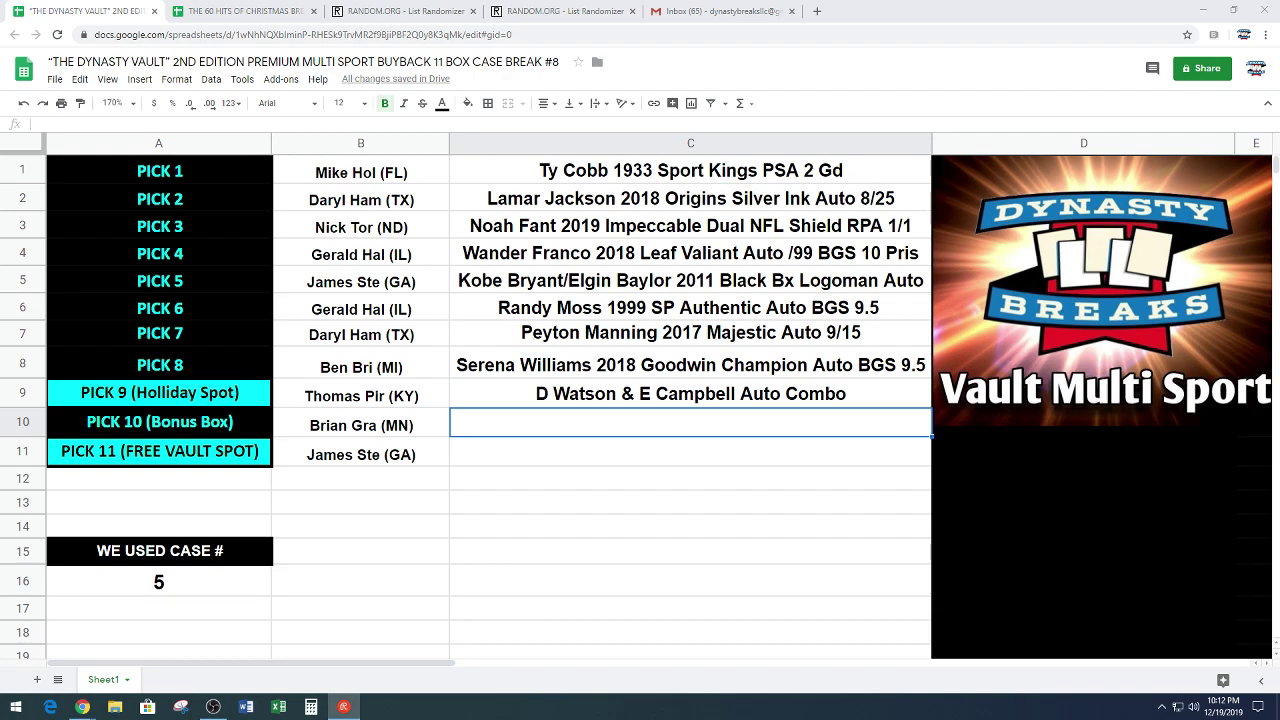
Step: Scroll down to the HITS list showing the Cal Ripken/Tony Gwynn and Joe Louis hits
scroll(608, 423, down, 5)
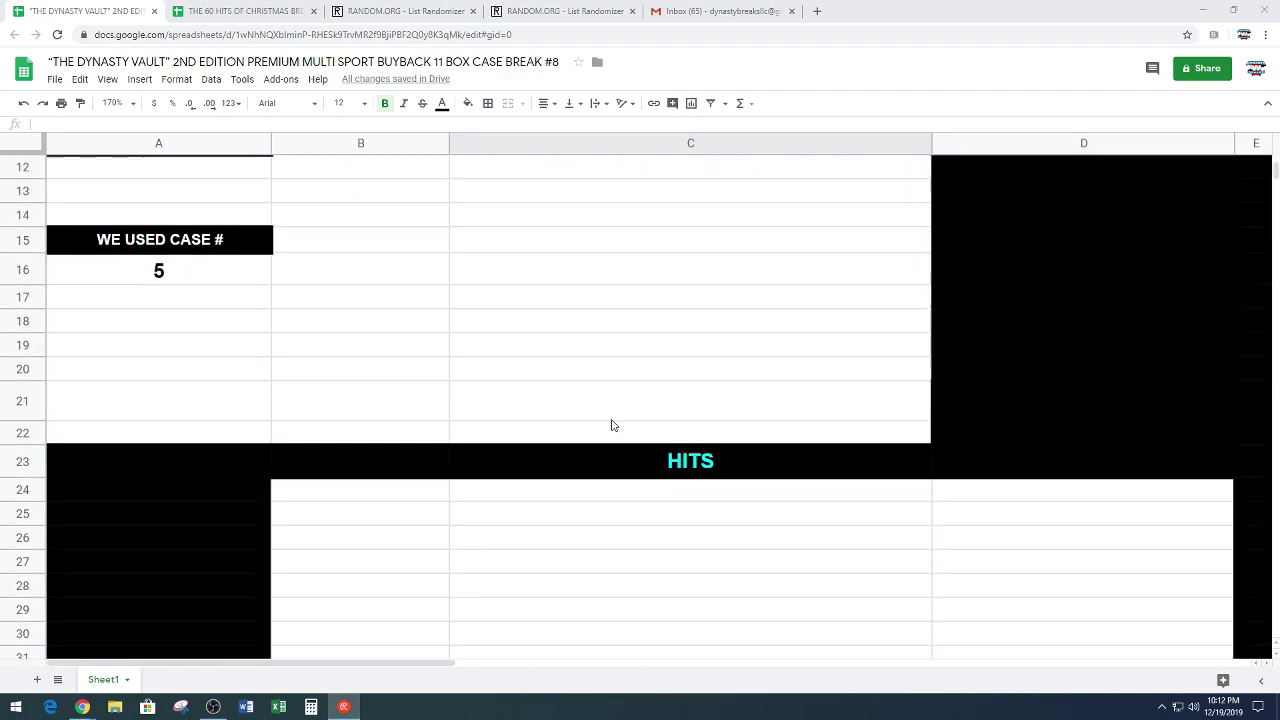
scroll(613, 425, down, 4)
scroll(725, 490, up, 2)
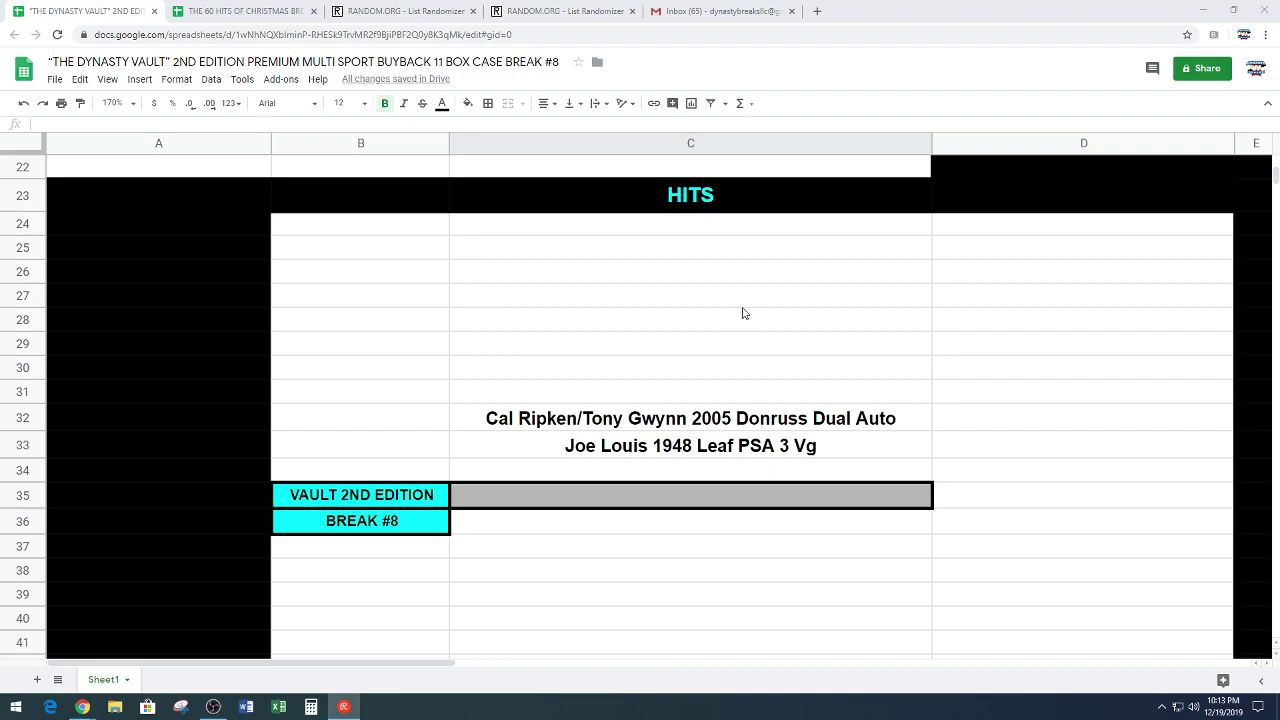
Step: Copy the 'Cal Ripken/Tony Gwynn 2005 Donruss Dual Auto' hit from C32 into C10
click(687, 414)
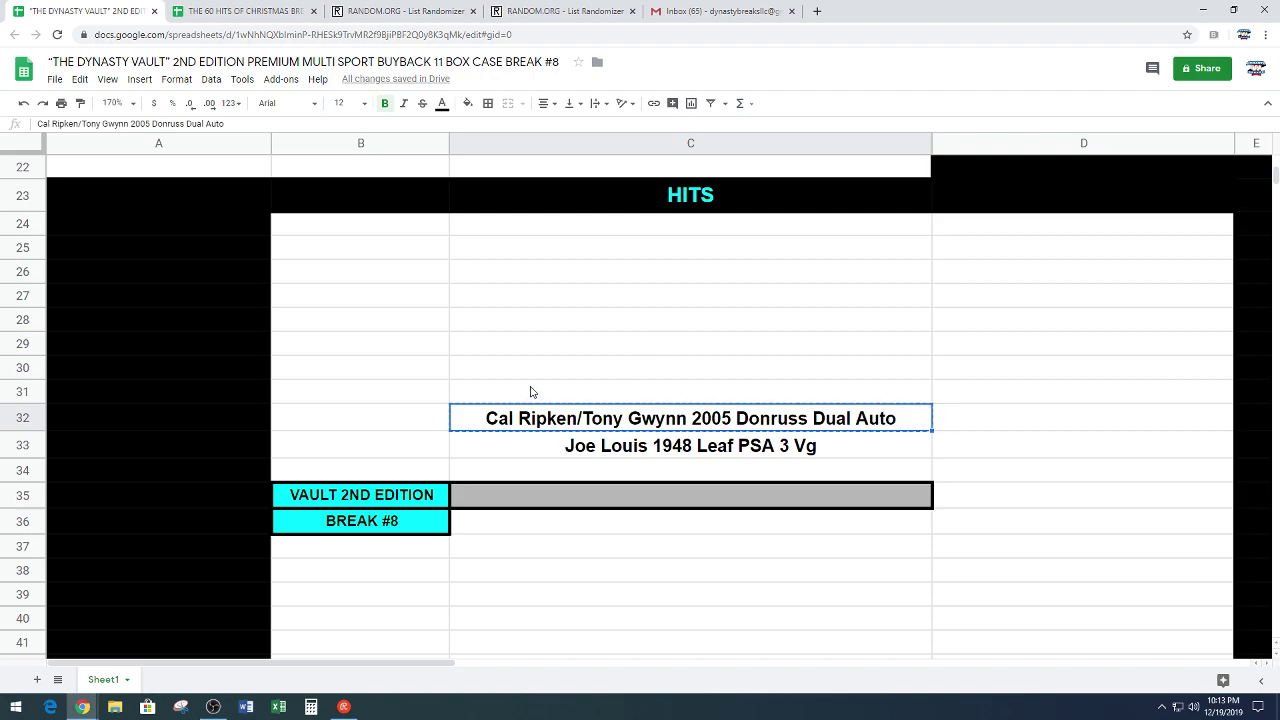
scroll(520, 400, up, 2)
scroll(520, 400, up, 4)
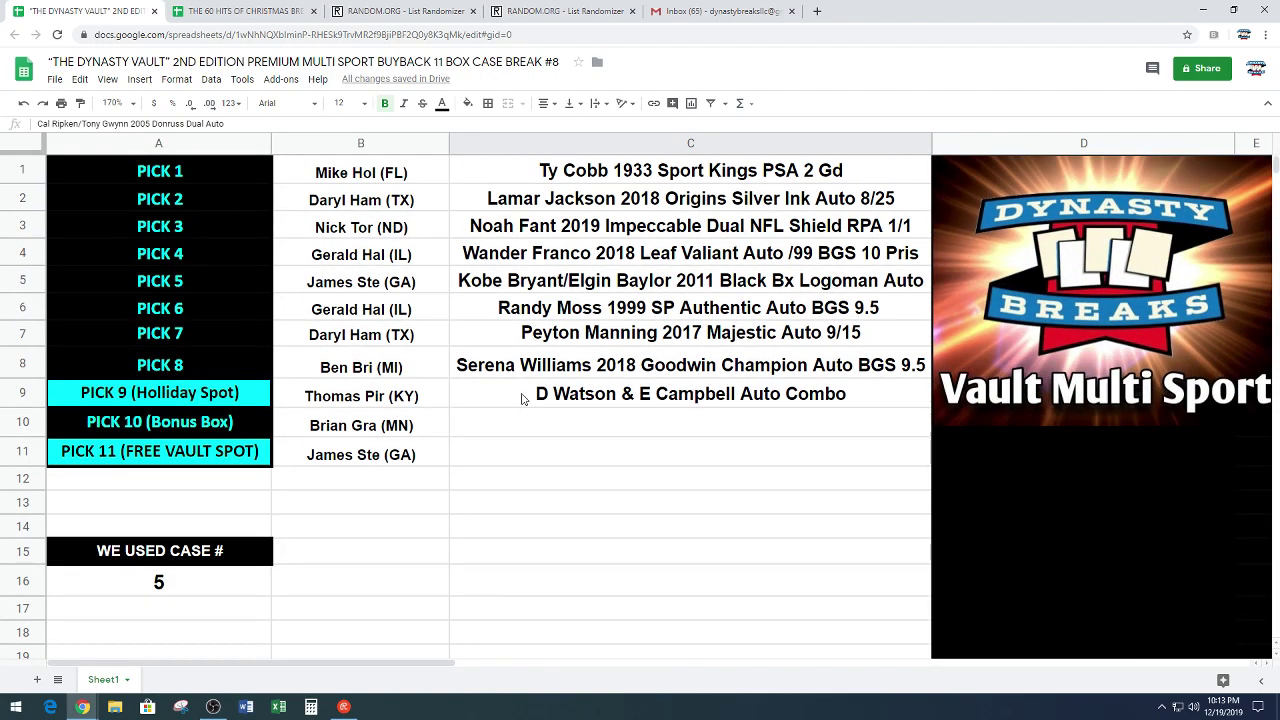
click(540, 427)
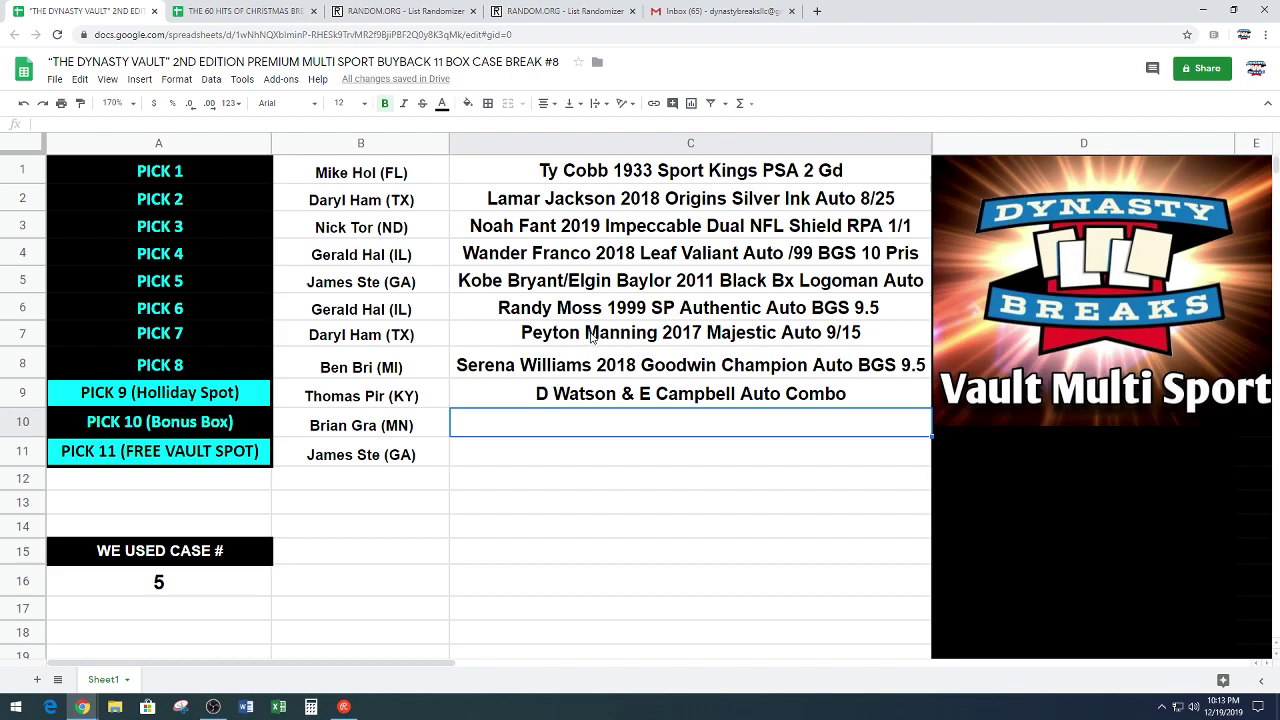
text(Cal Ripken/Tony Gwynn 2005 Donruss Dual Auto)
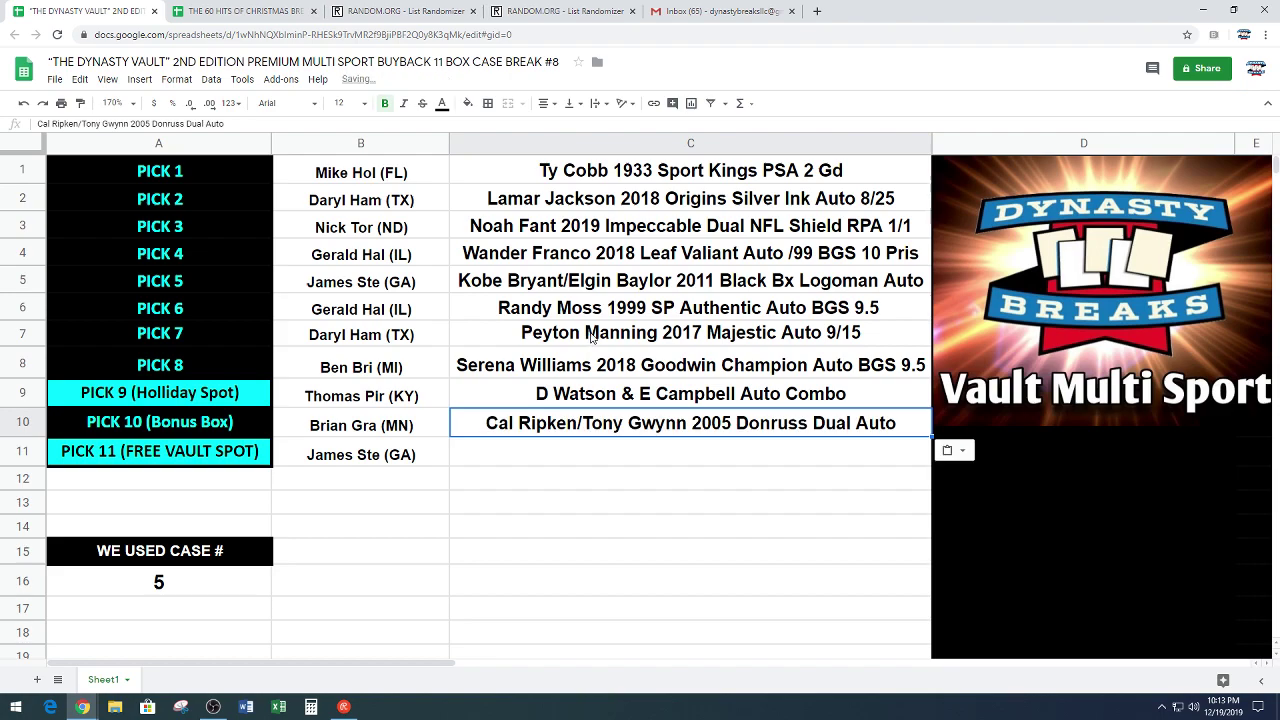
click(617, 509)
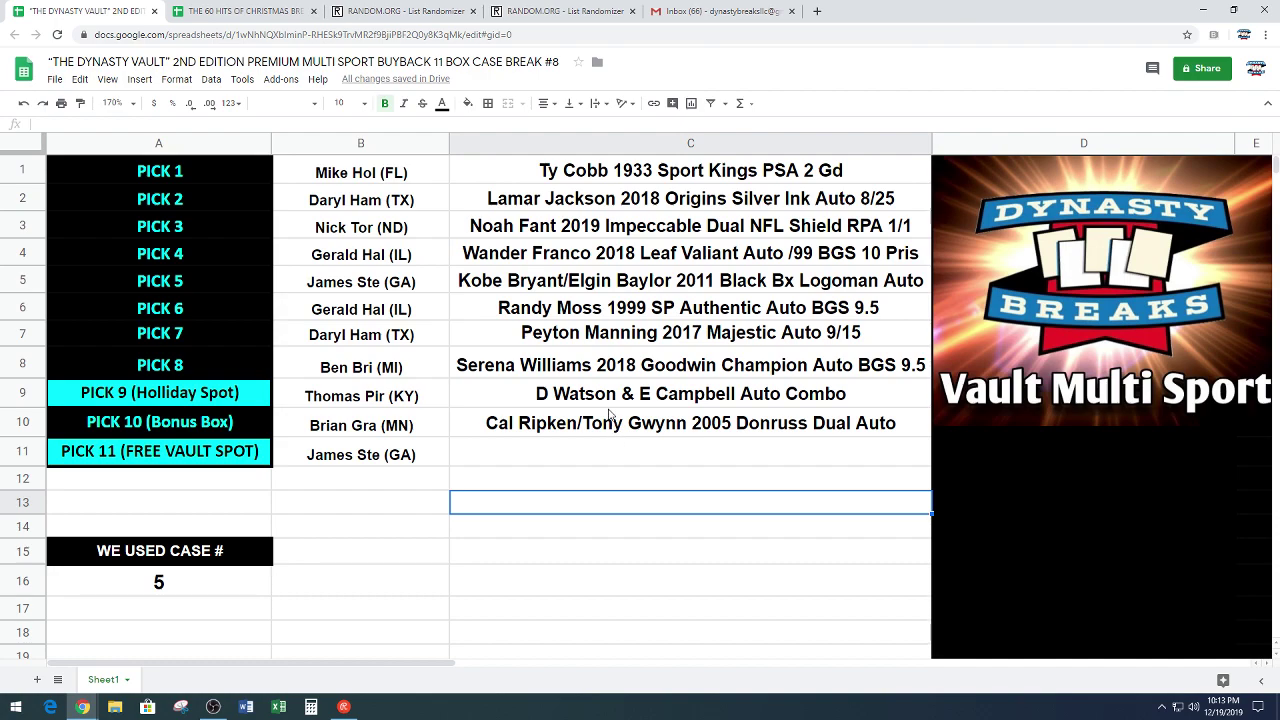
Step: Copy pick 10's buyer from B10 into B15, beside 'We Used Case #'
click(438, 433)
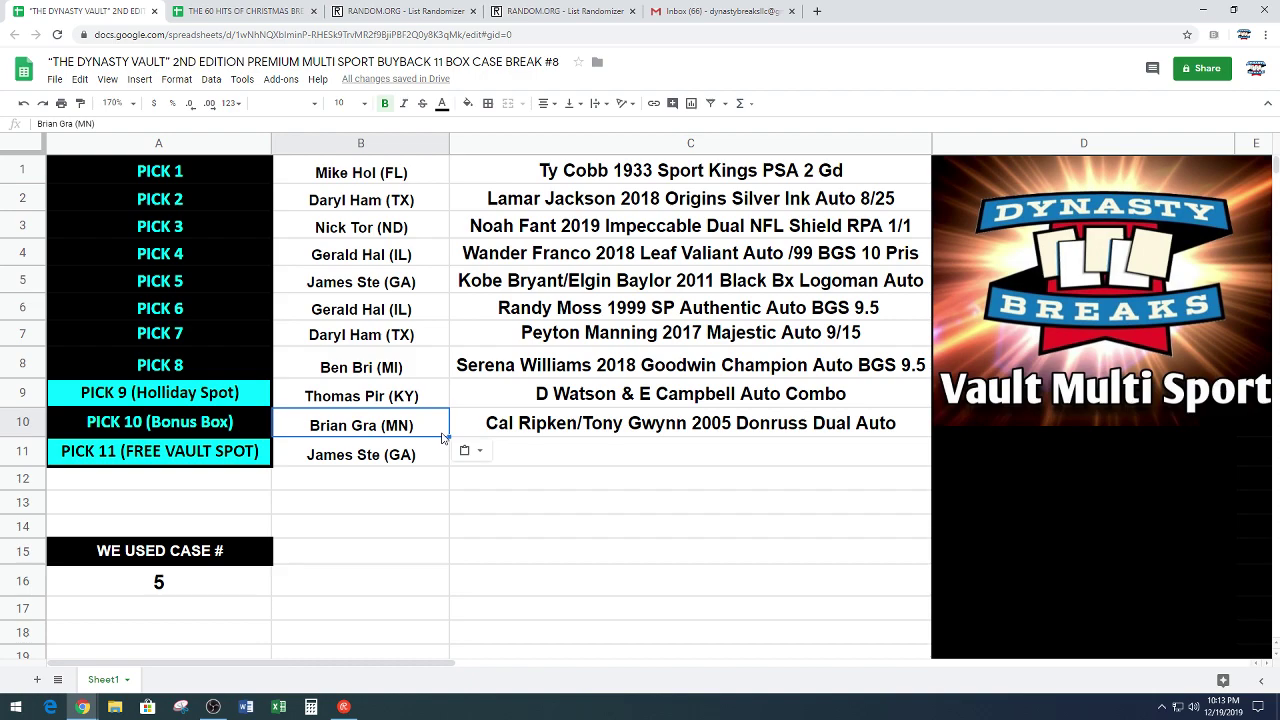
key(ctrl+c)
click(410, 550)
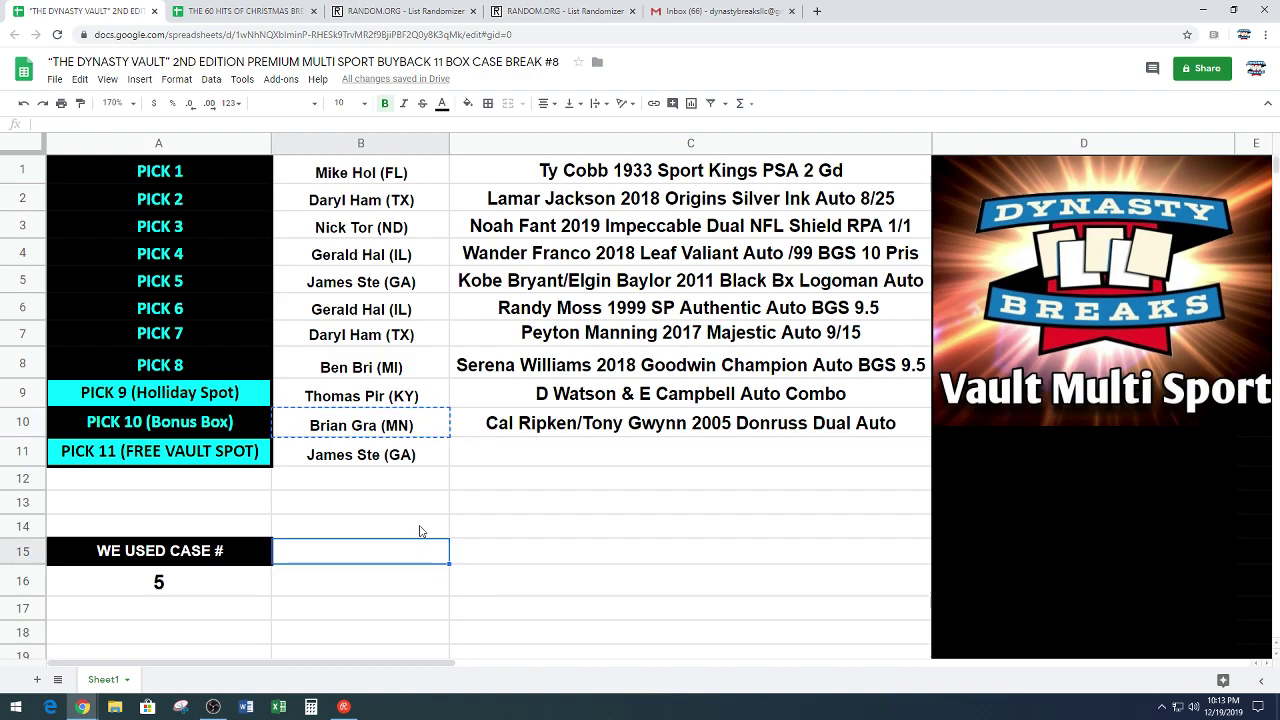
key(ctrl+v)
click(557, 500)
Step: Copy the 'Joe Louis 1948 Leaf PSA 3 Vg' hit from C33 into C11
scroll(466, 497, down, 3)
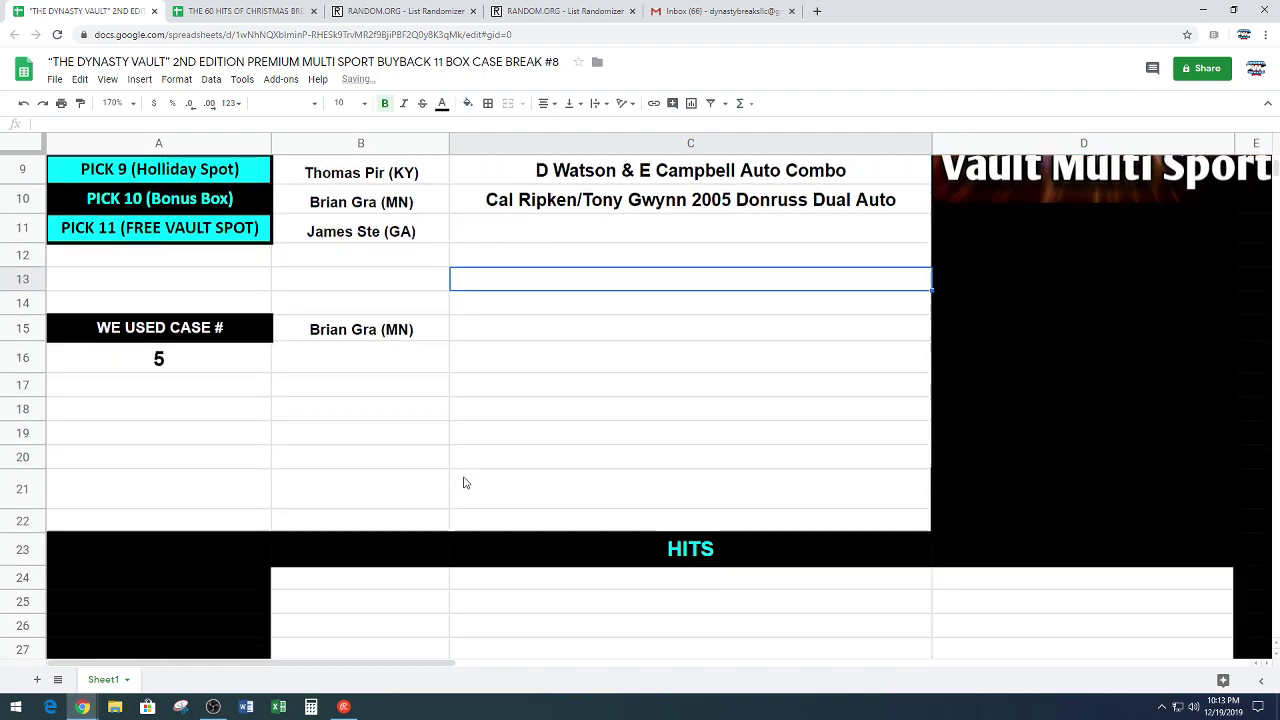
scroll(463, 483, down, 5)
click(510, 451)
key(ctrl+c)
scroll(605, 408, up, 5)
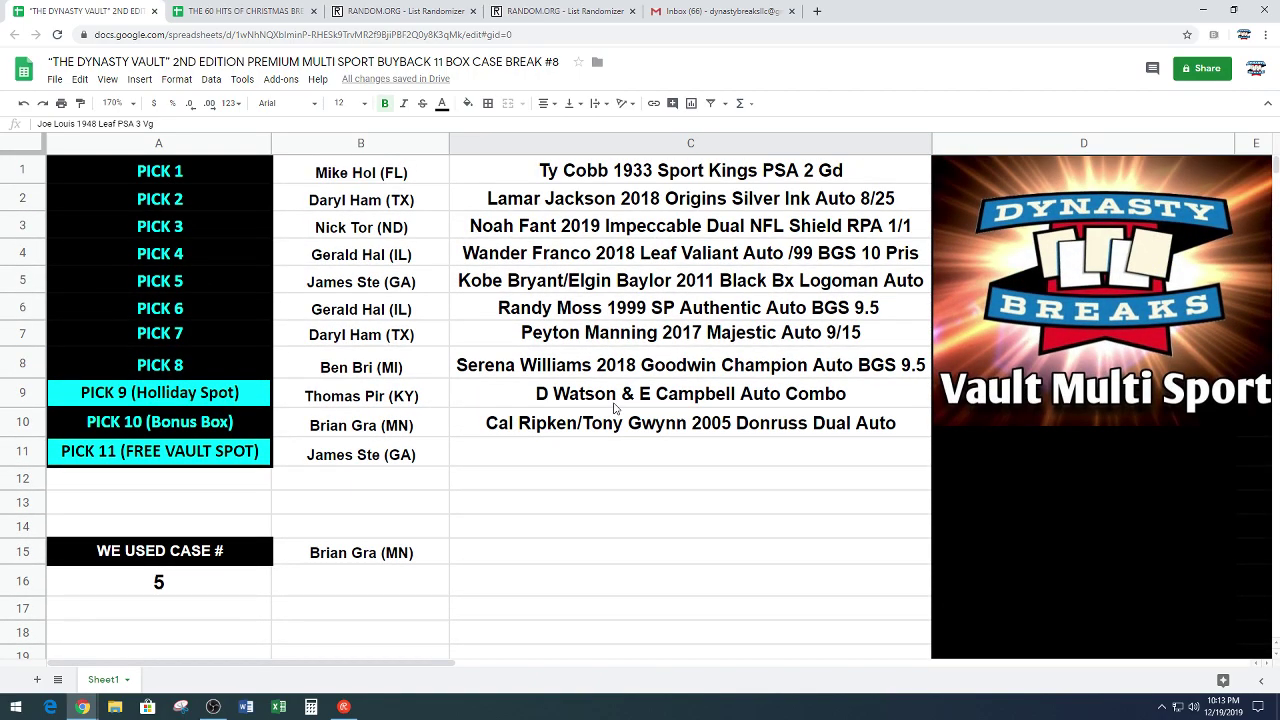
click(601, 453)
key(ctrl+v)
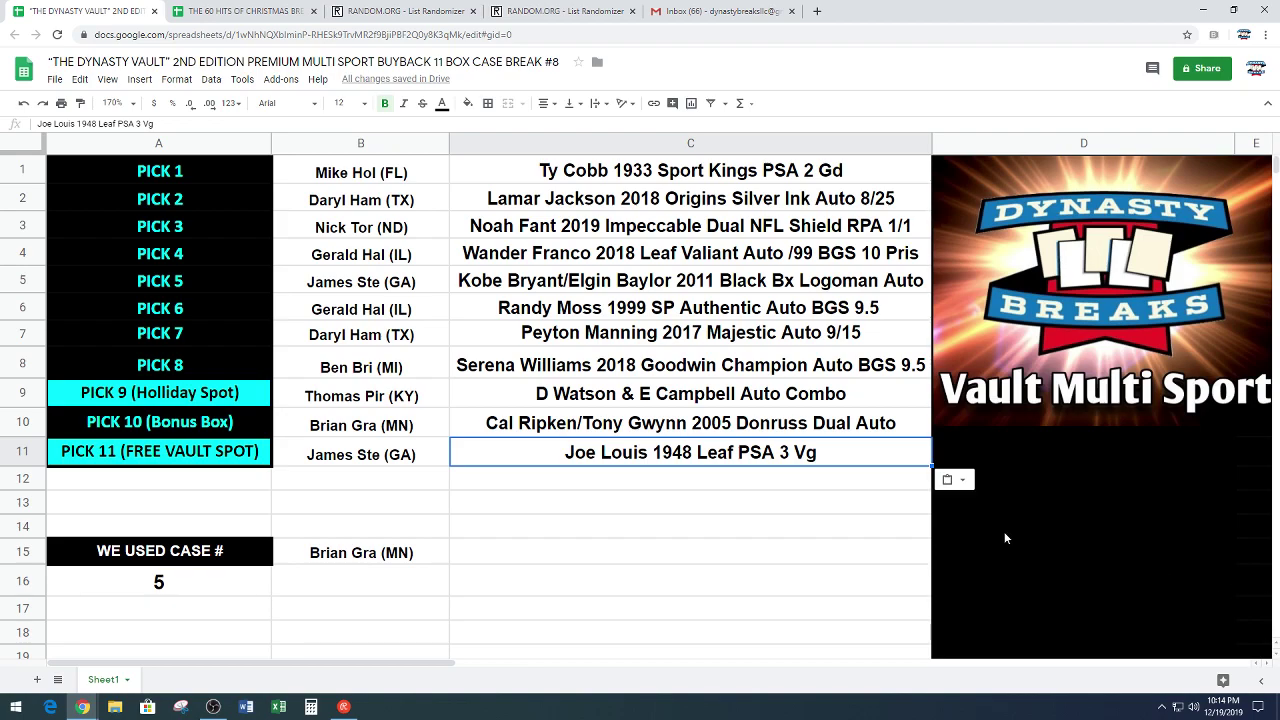
click(587, 509)
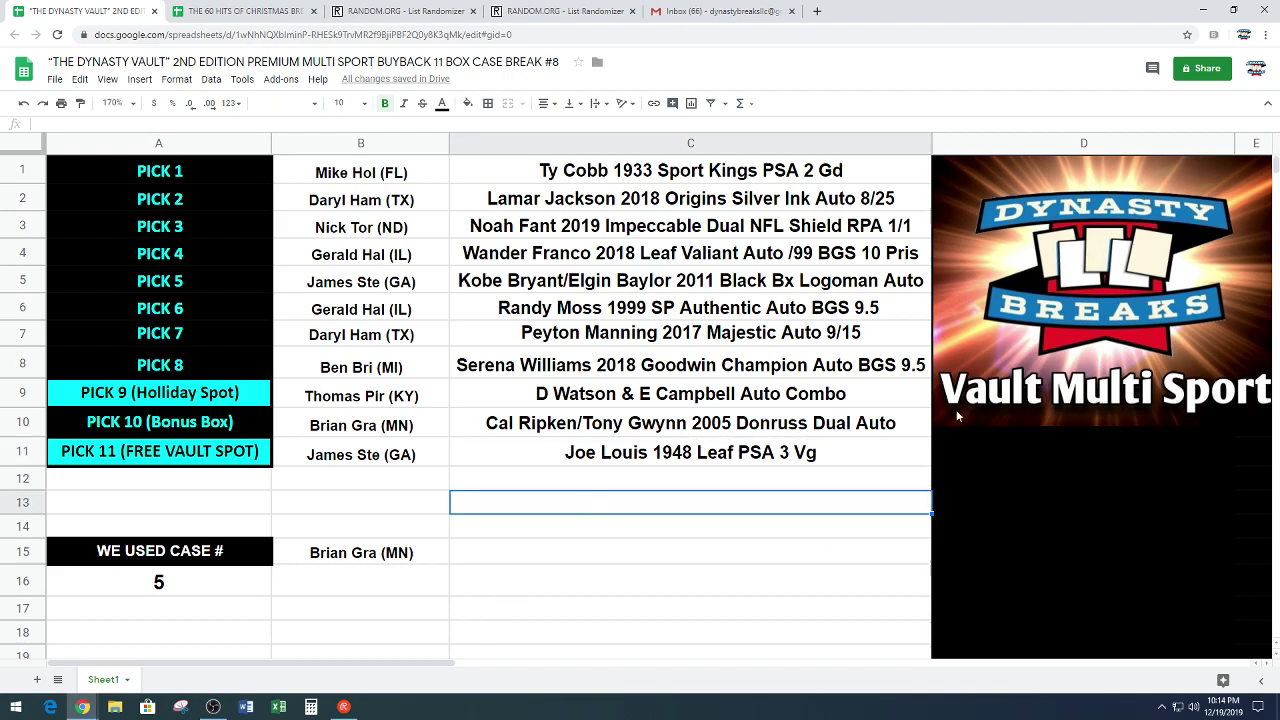